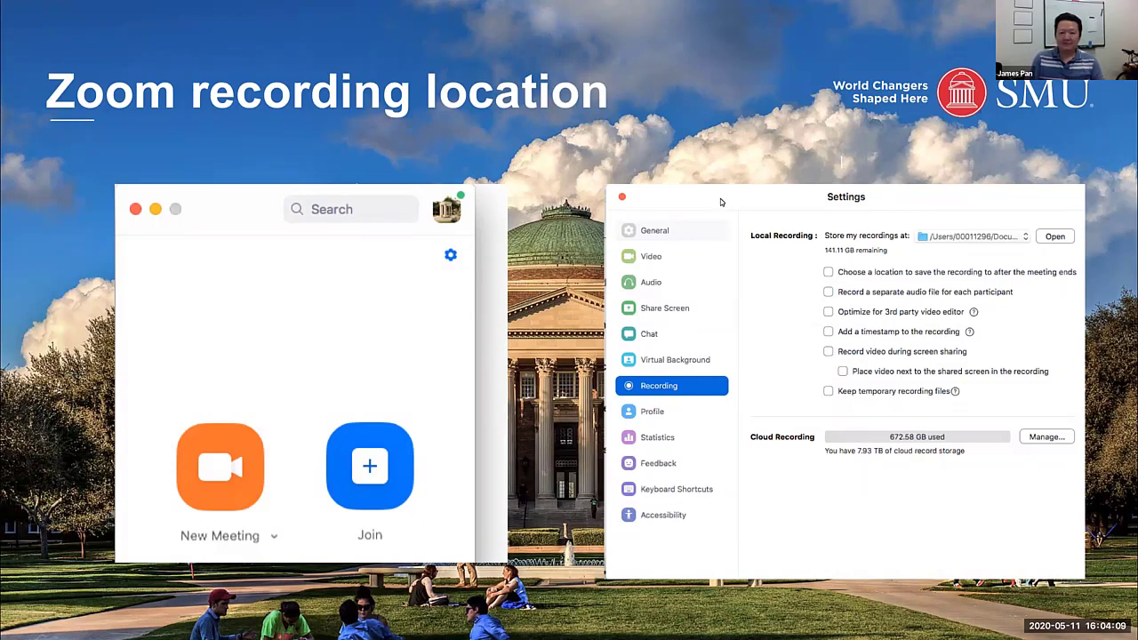
# - Advance the shared slideshow to the 'Uploading to Panopto (via Canvas)' slide
pyautogui.press('Right')
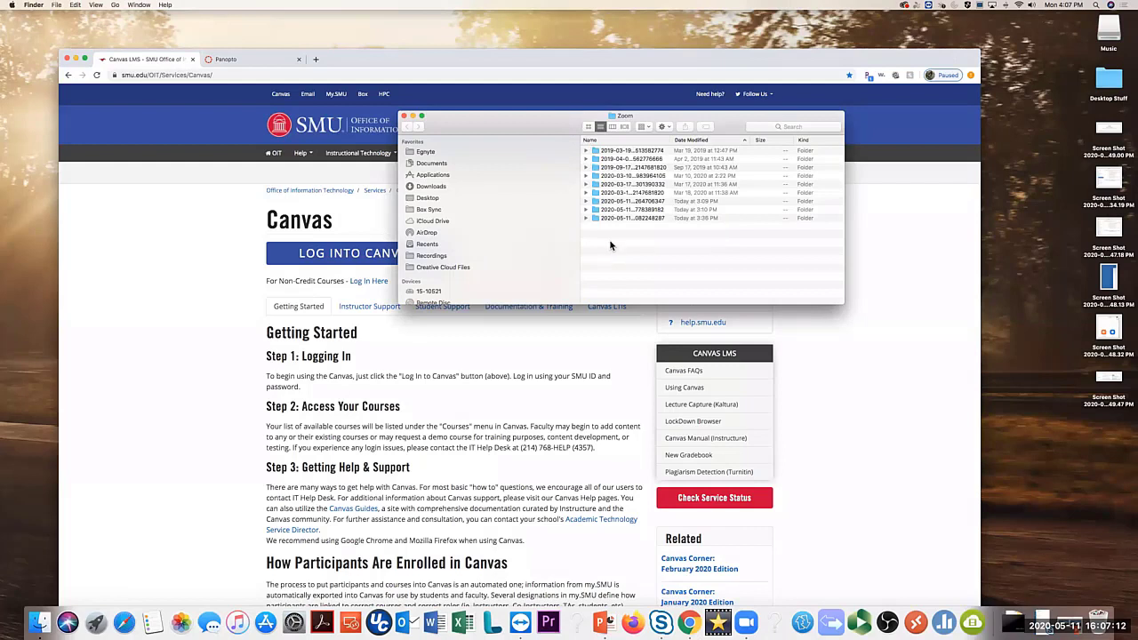
# - Open the latest 2020-05-11 meeting folder in Finder's Zoom folder to list its recording files
pyautogui.doubleClick(617, 219)
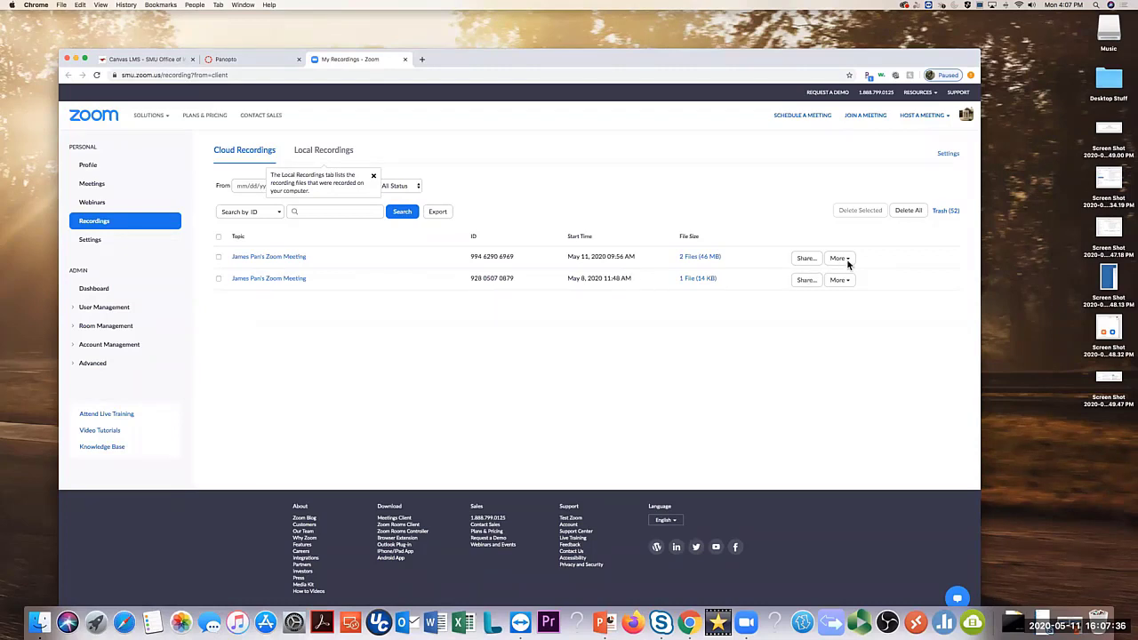
# - Download both files of the May 11 cloud recording via its More menu, then return to the Canvas tab
pyautogui.click(843, 260)
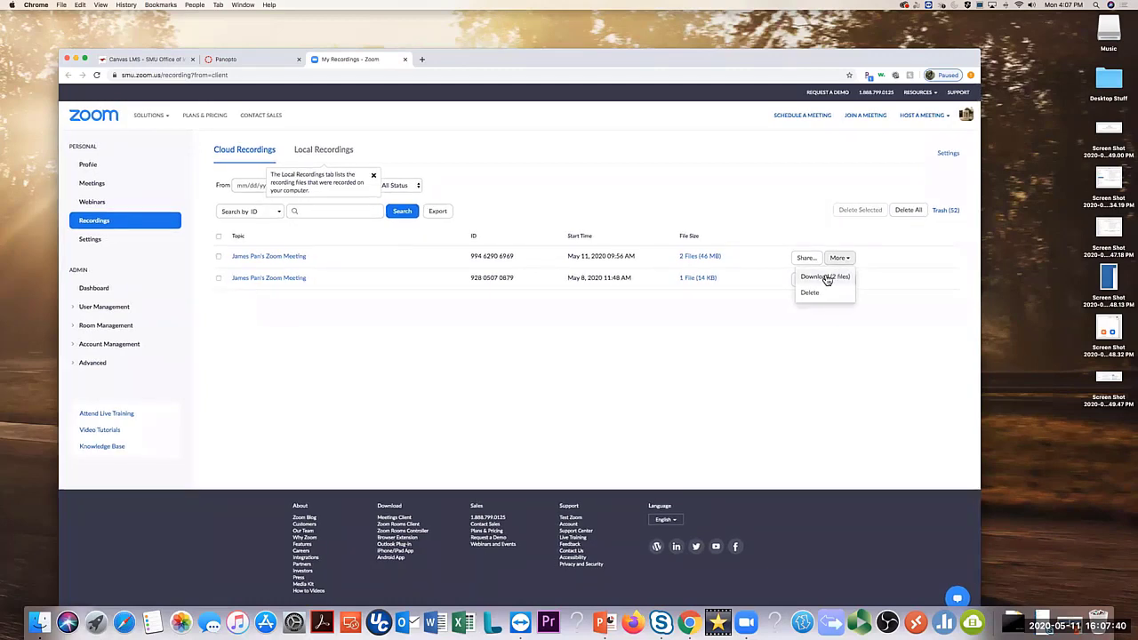
pyautogui.click(831, 276)
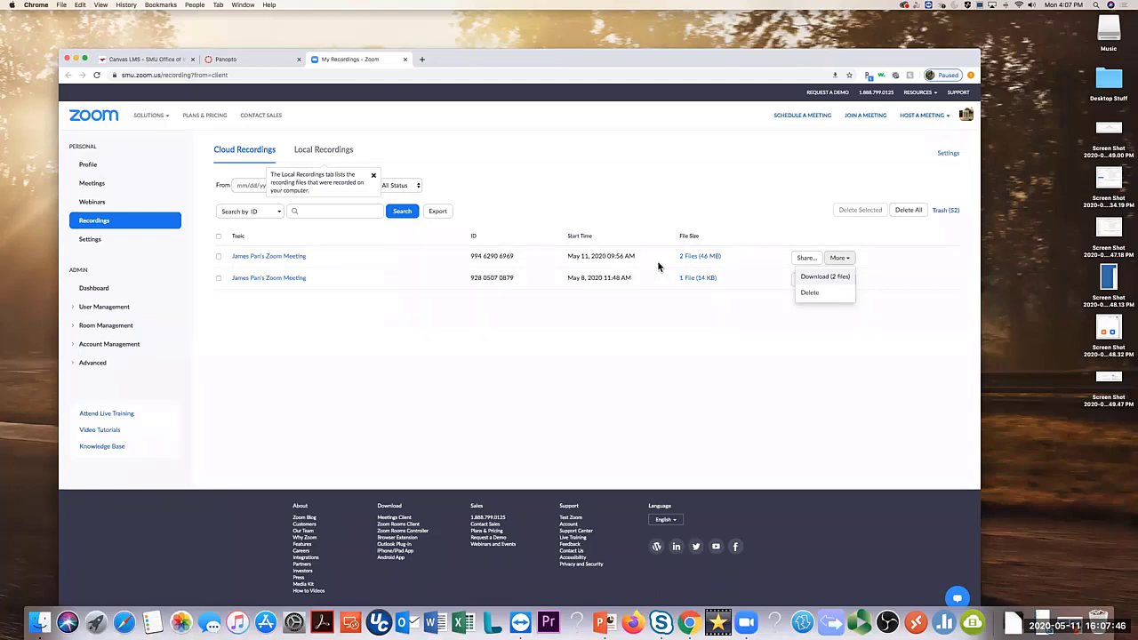
pyautogui.click(163, 60)
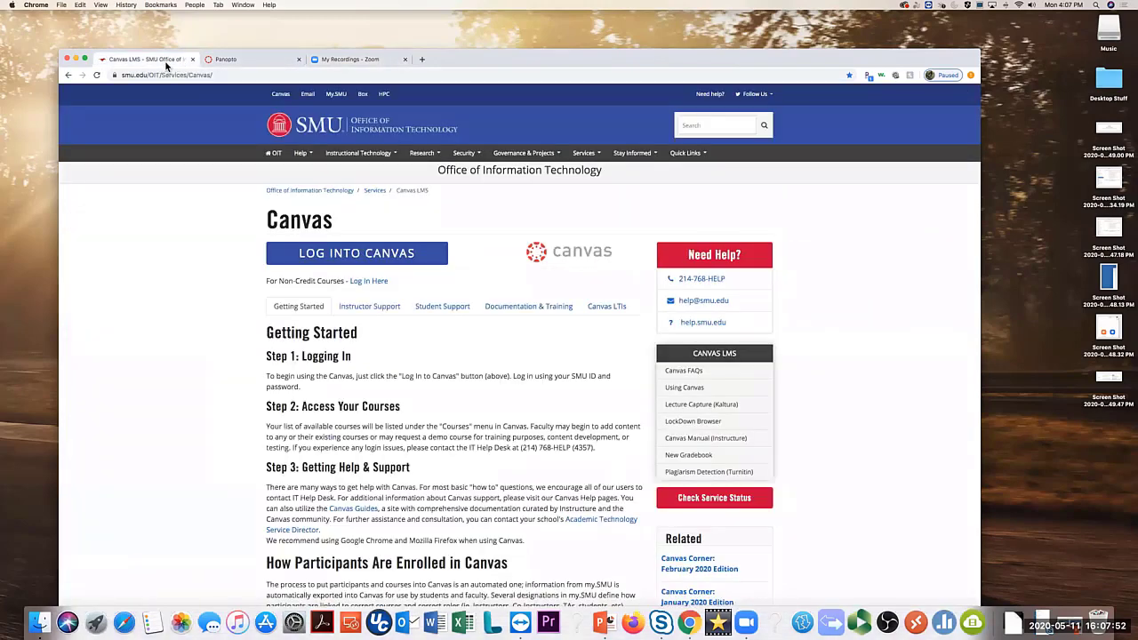
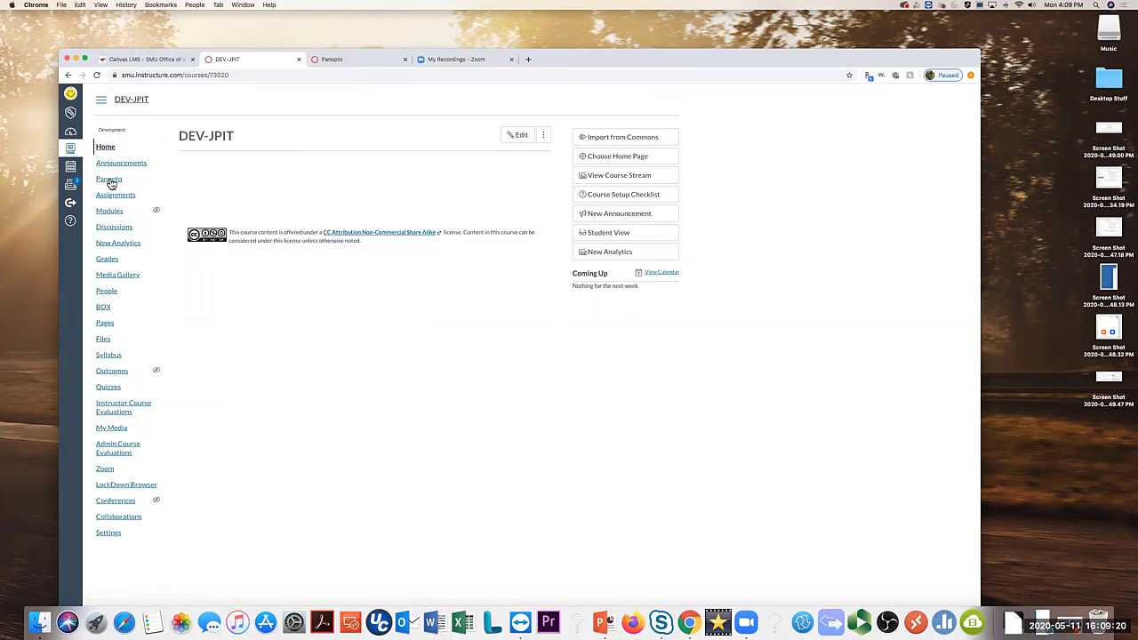
# - From the course's Panopto folder, upload the GMT20200511 mp4 from Downloads via Create > Upload media
pyautogui.click(109, 179)
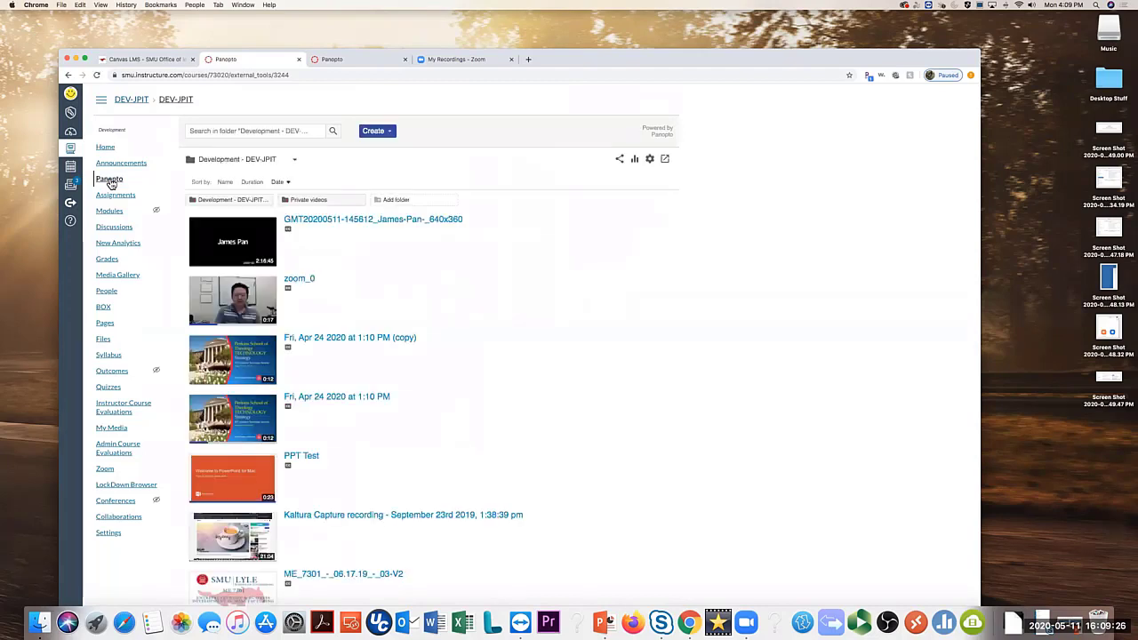
pyautogui.click(388, 135)
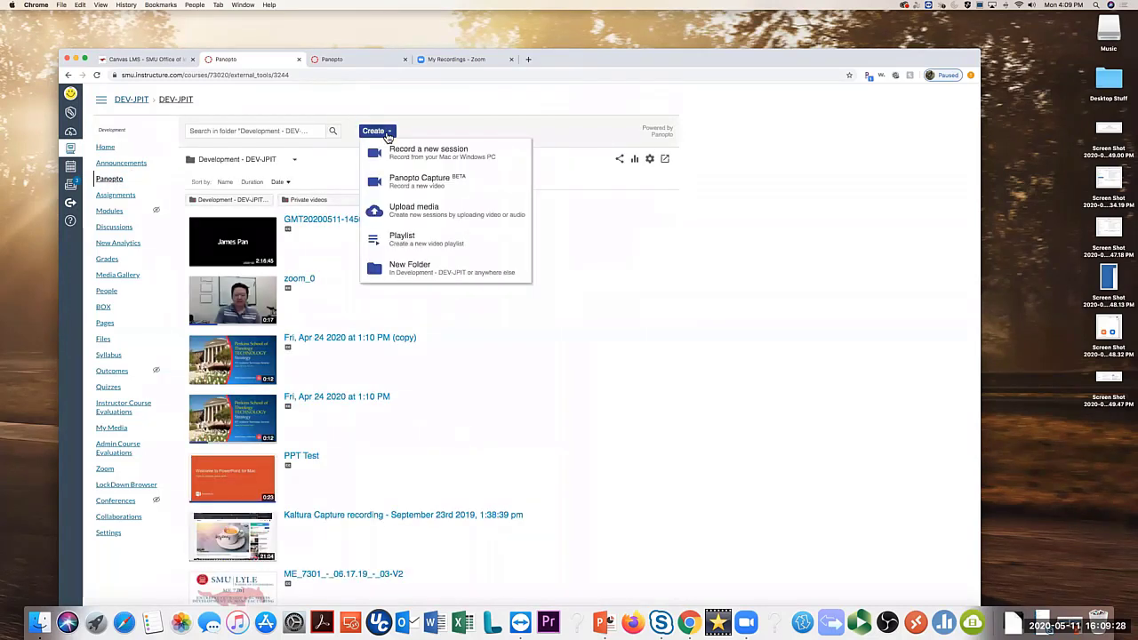
pyautogui.click(408, 213)
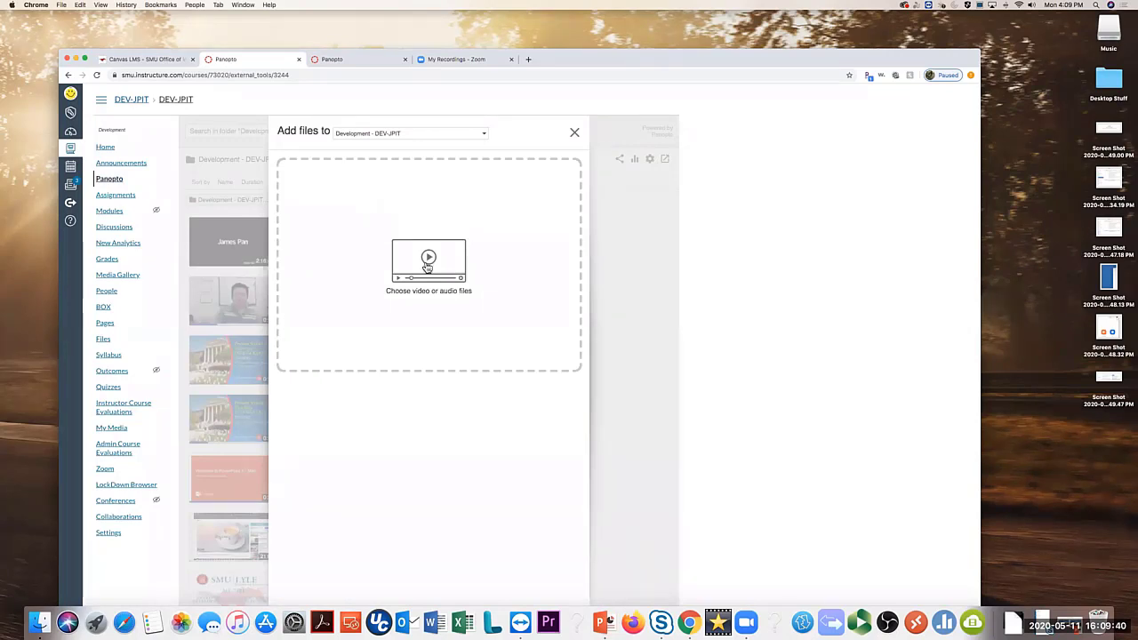
pyautogui.click(428, 264)
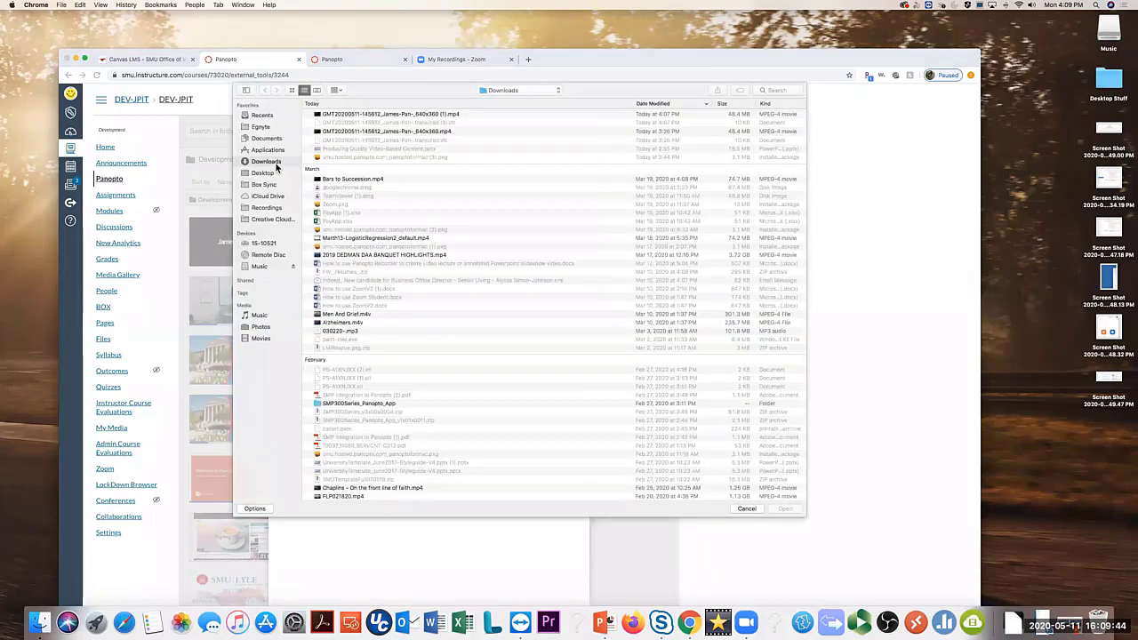
pyautogui.click(410, 132)
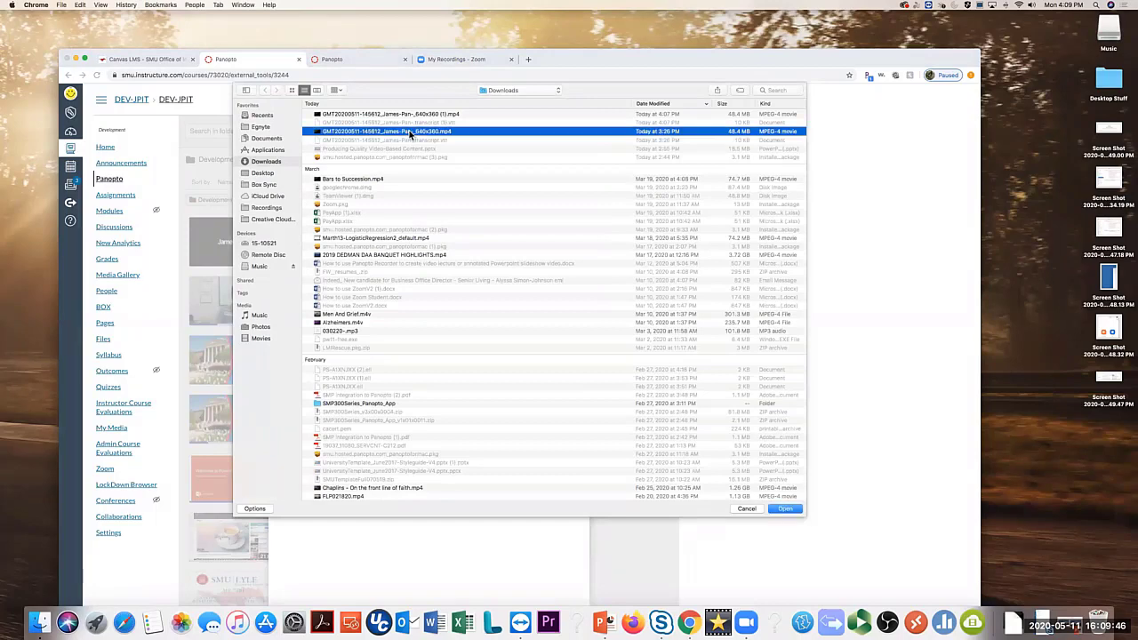
pyautogui.click(785, 508)
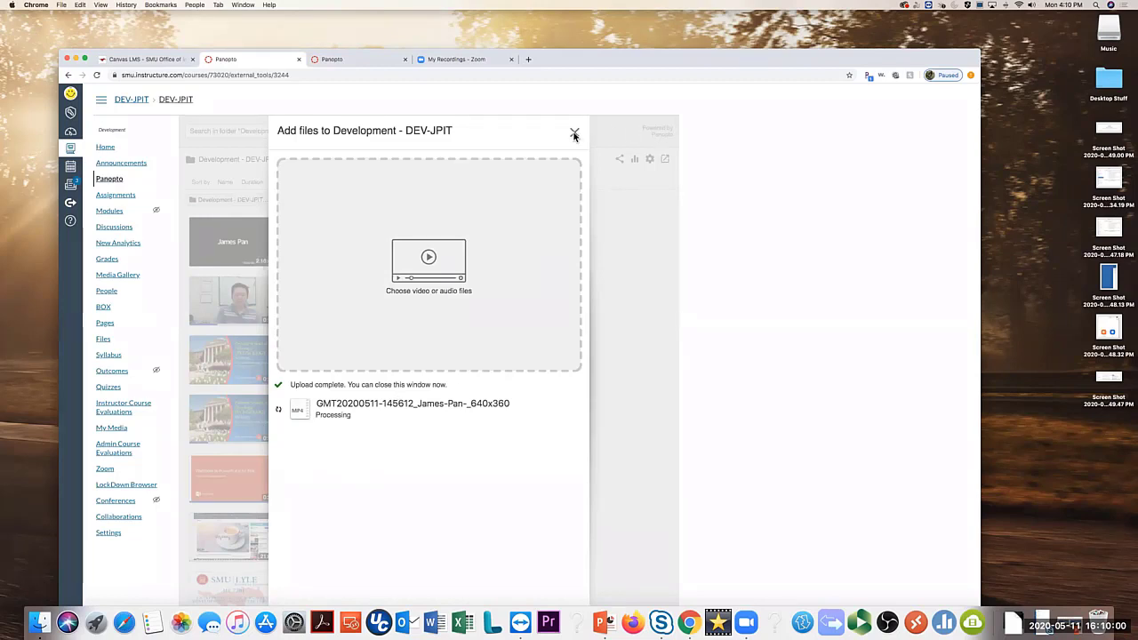
pyautogui.click(574, 134)
# - Close the Add files panel to see the GMT20200511 upload processing in the folder list
pyautogui.click(575, 133)
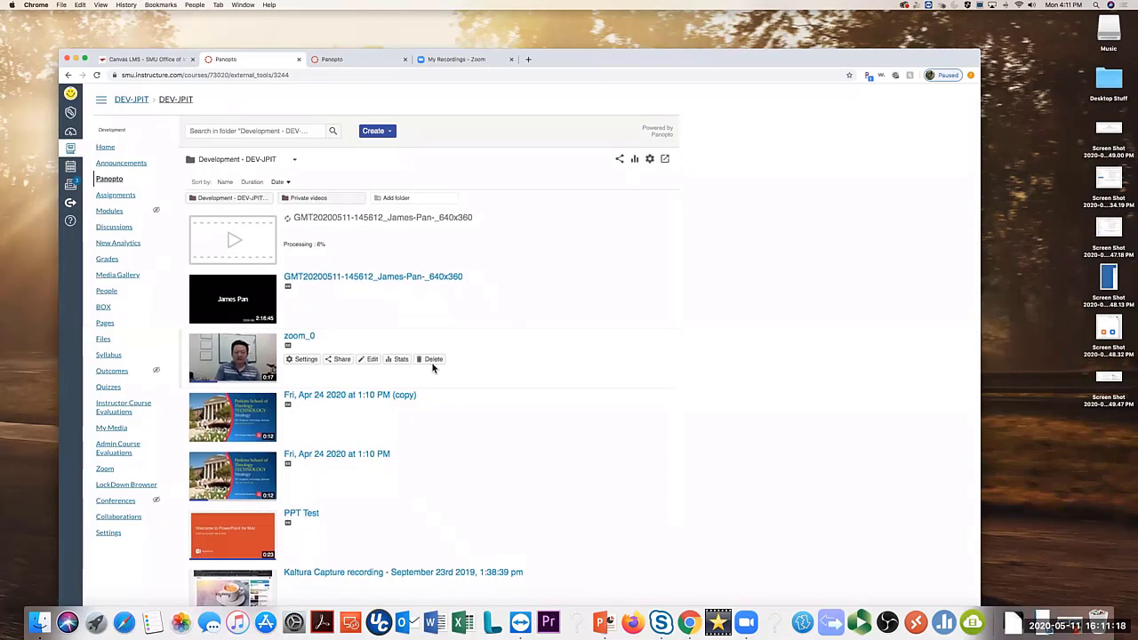
# - In the zoom_0 session settings, change its name to 'TEst demo video' and save
pyautogui.click(303, 359)
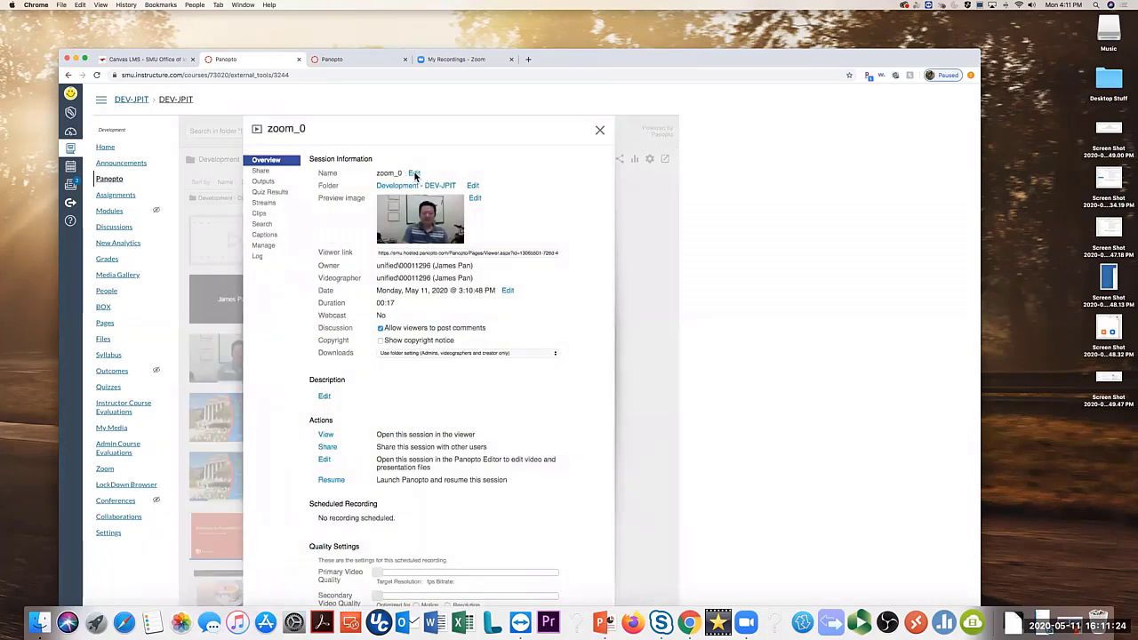
pyautogui.click(414, 173)
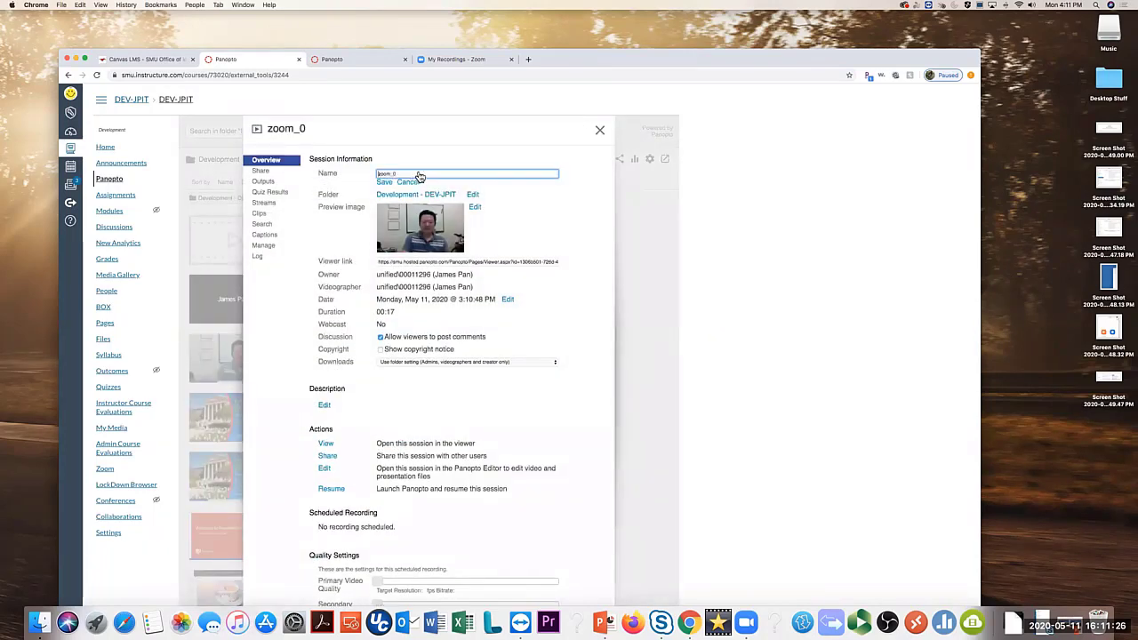
pyautogui.write('TEst demo video')
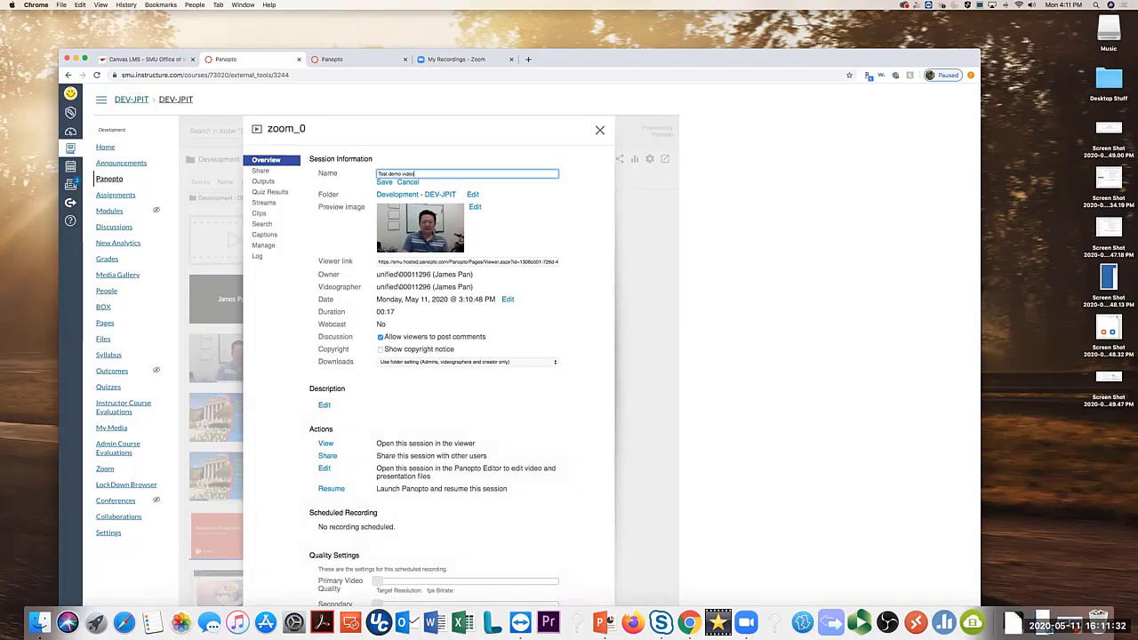
pyautogui.click(385, 183)
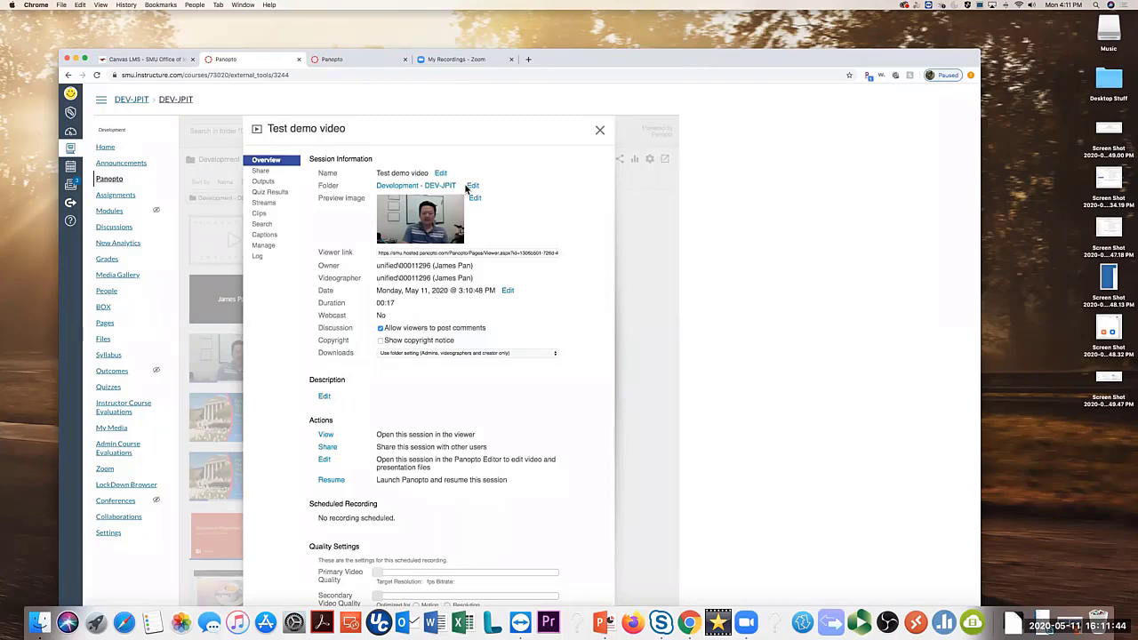
# - Browse the SMU and My Folder folders, then keep Development - DEV-JPIT as the session's folder
pyautogui.click(472, 187)
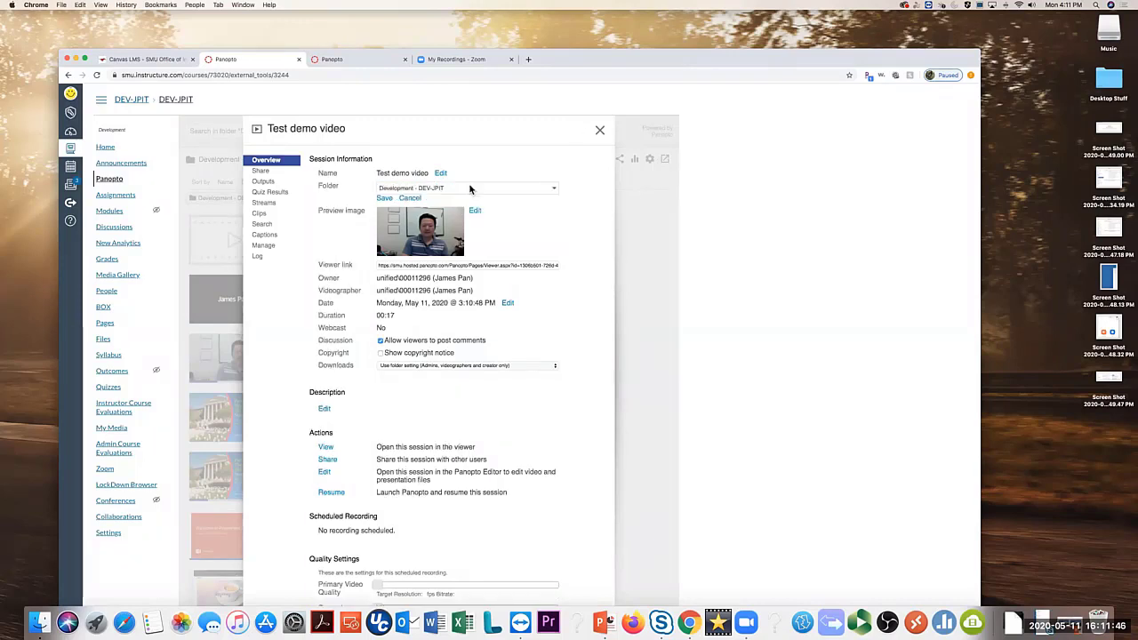
pyautogui.click(549, 189)
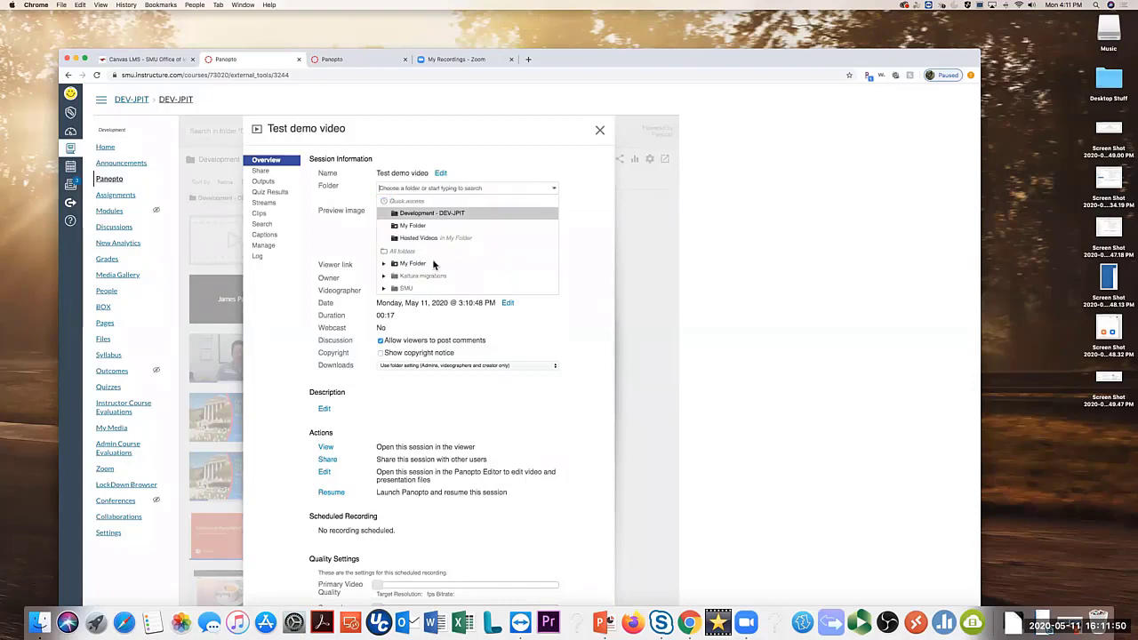
pyautogui.click(383, 290)
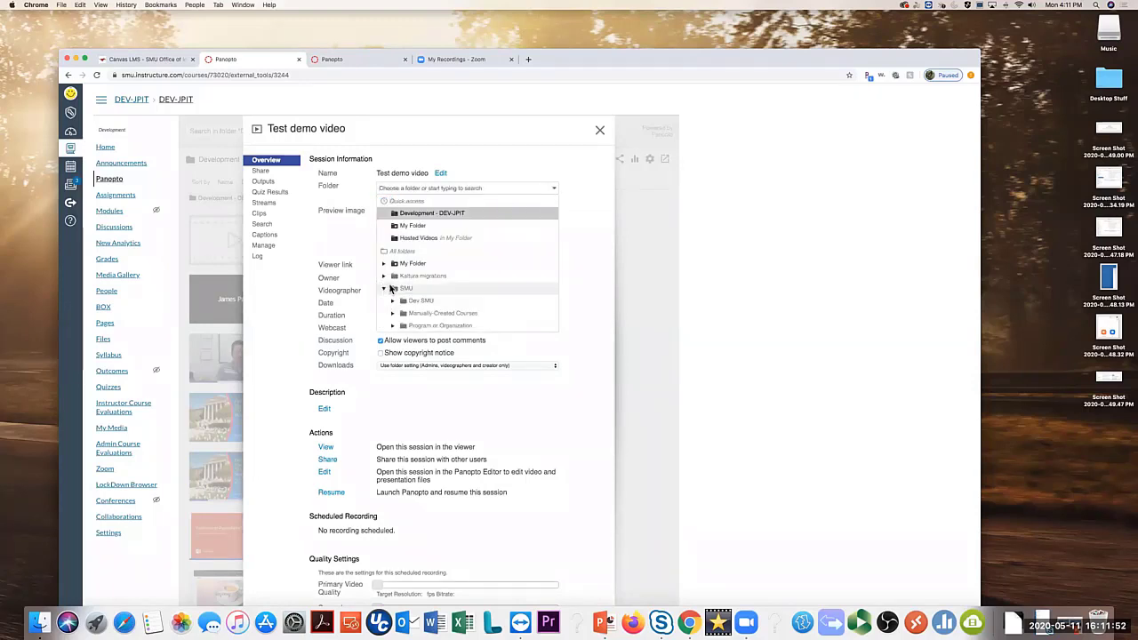
pyautogui.click(383, 265)
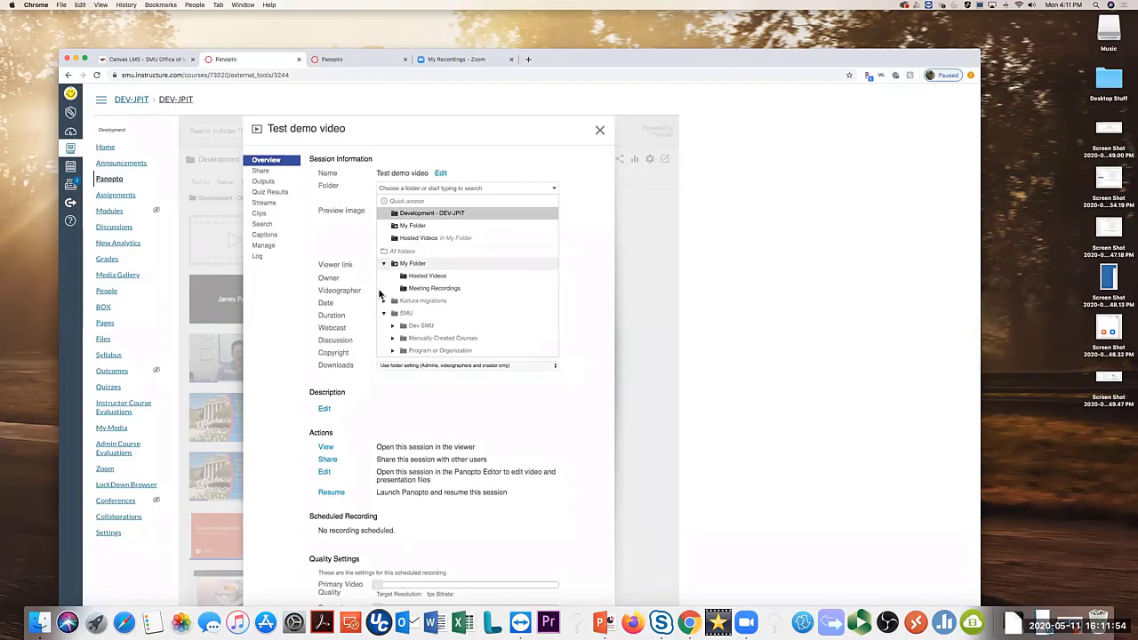
pyautogui.click(383, 265)
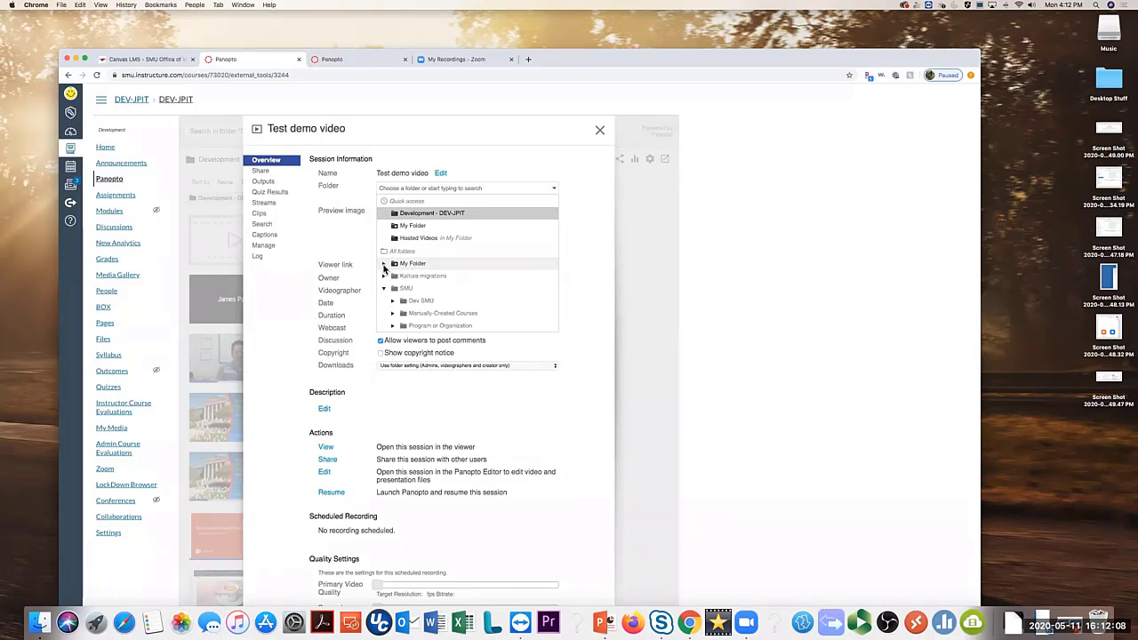
pyautogui.click(384, 264)
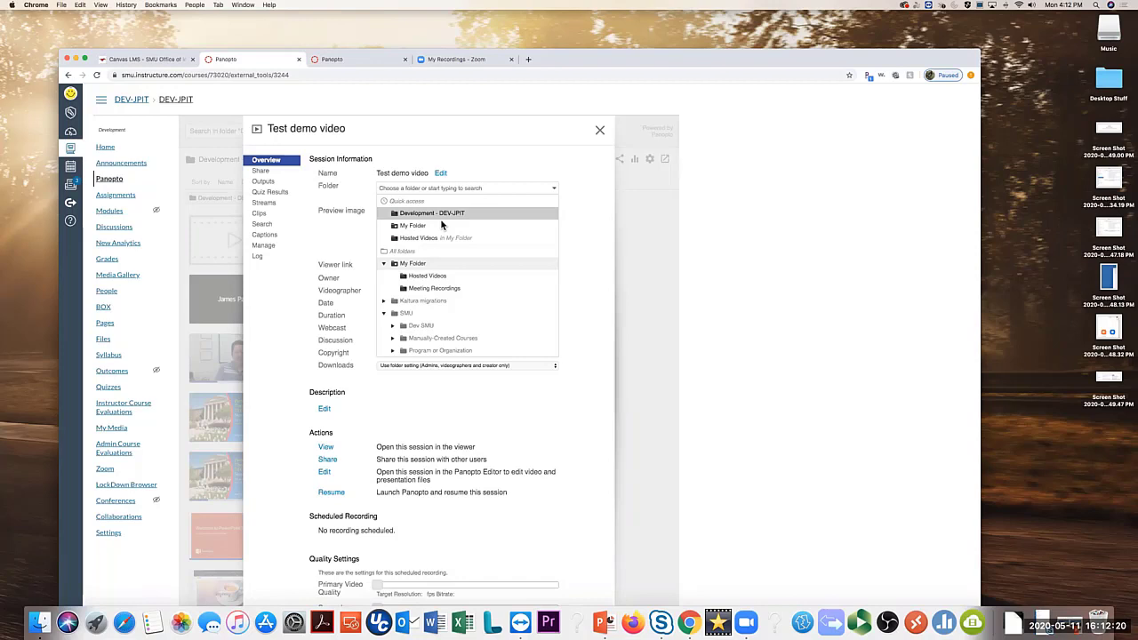
pyautogui.click(504, 161)
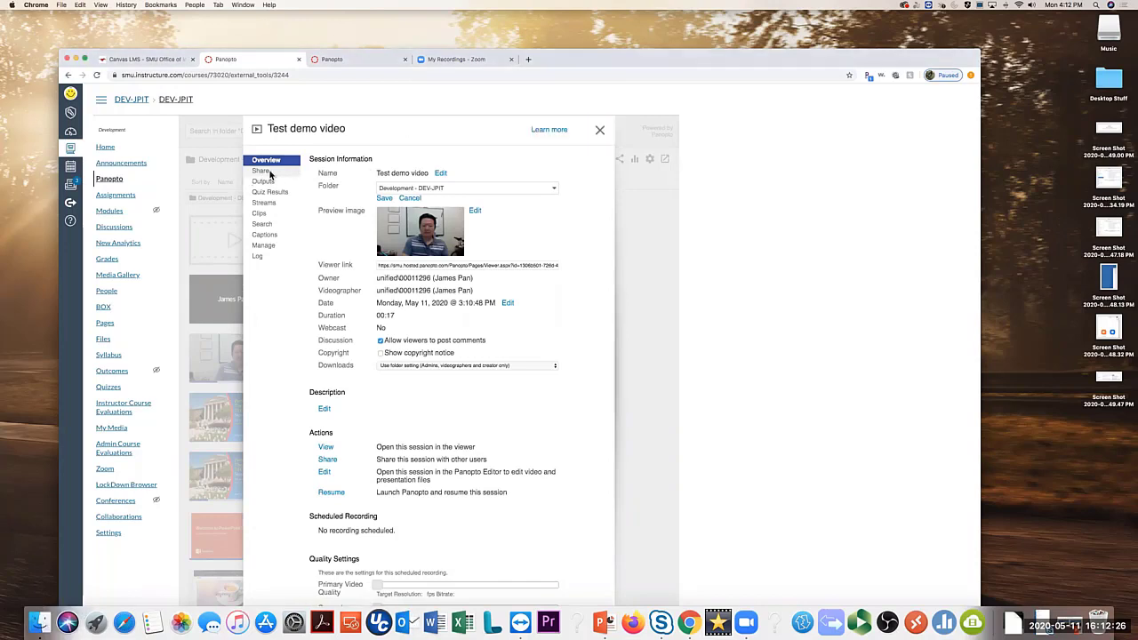
# - Review Test demo video's sharing access, then close its settings to return to the folder list
pyautogui.click(265, 172)
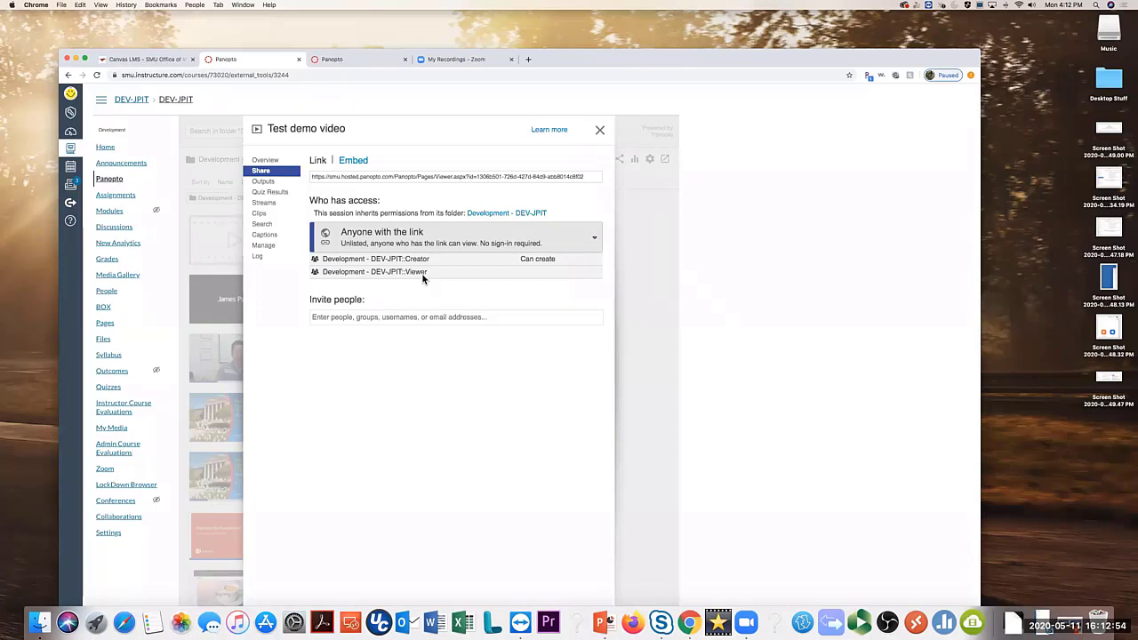
pyautogui.click(599, 131)
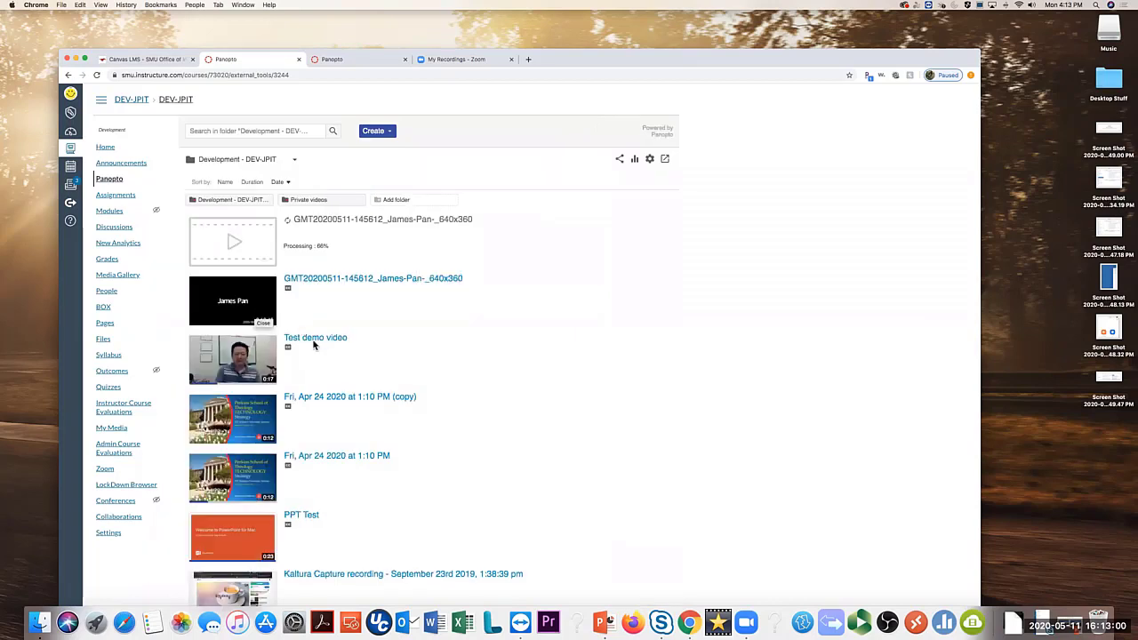
pyautogui.moveTo(375, 352)
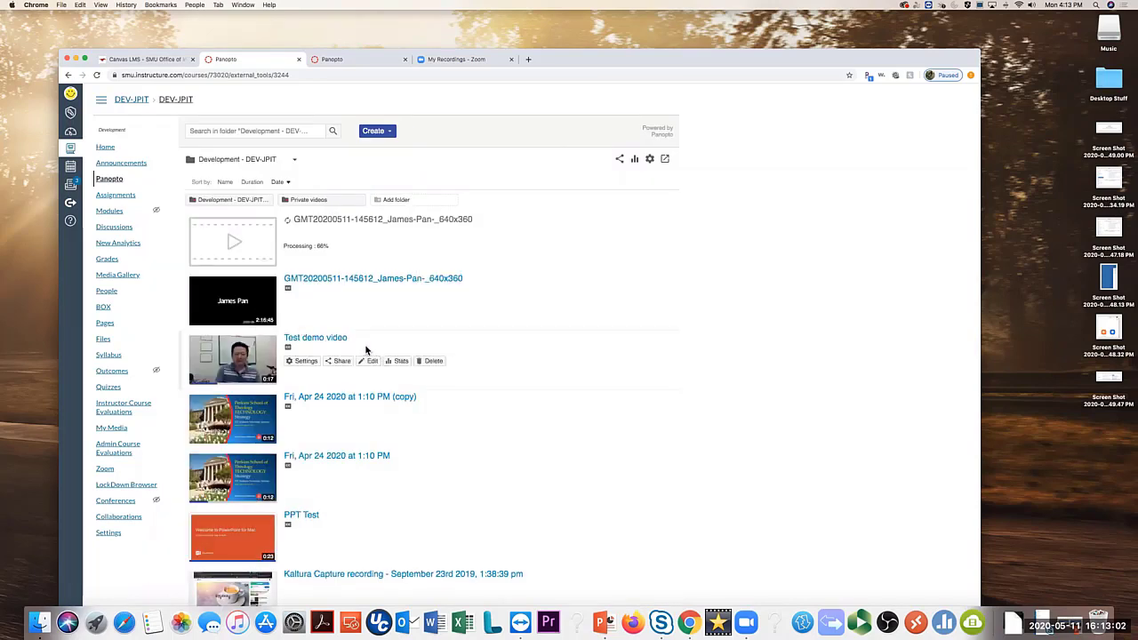
# - Open Test demo video in the editor, play and pause it, then jump to about 0:11.8
pyautogui.click(371, 362)
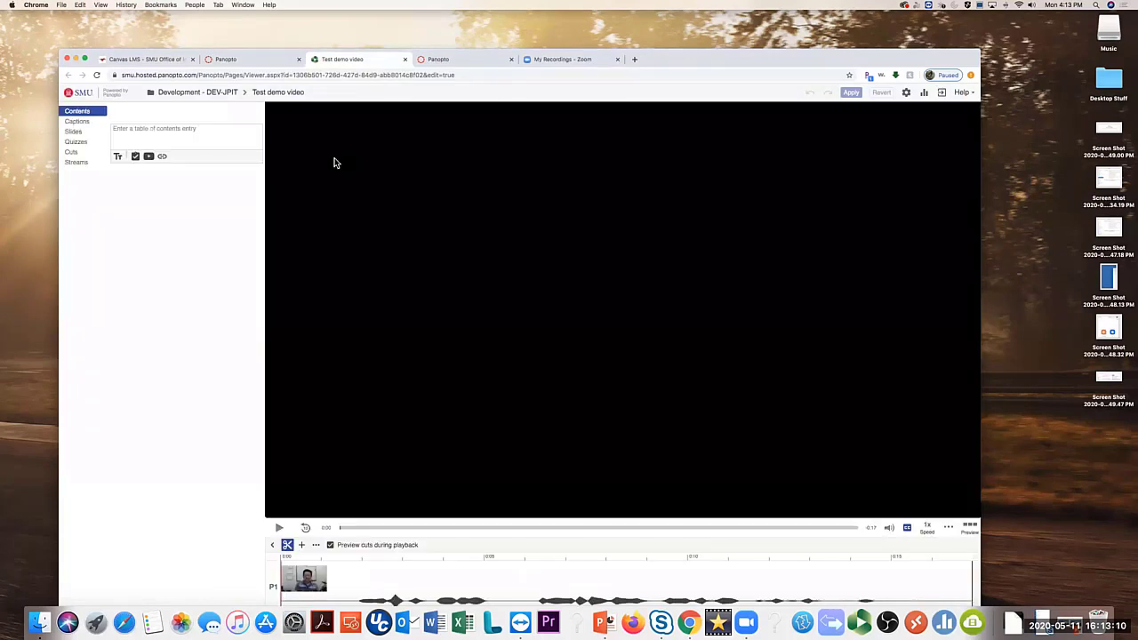
pyautogui.click(281, 528)
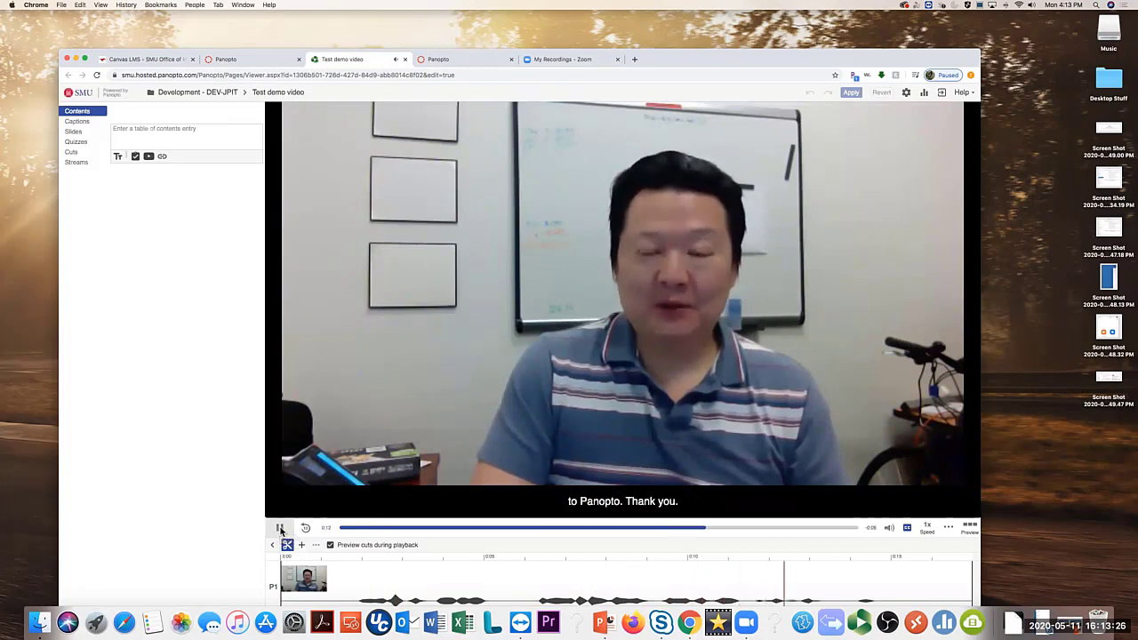
pyautogui.click(280, 529)
pyautogui.click(750, 560)
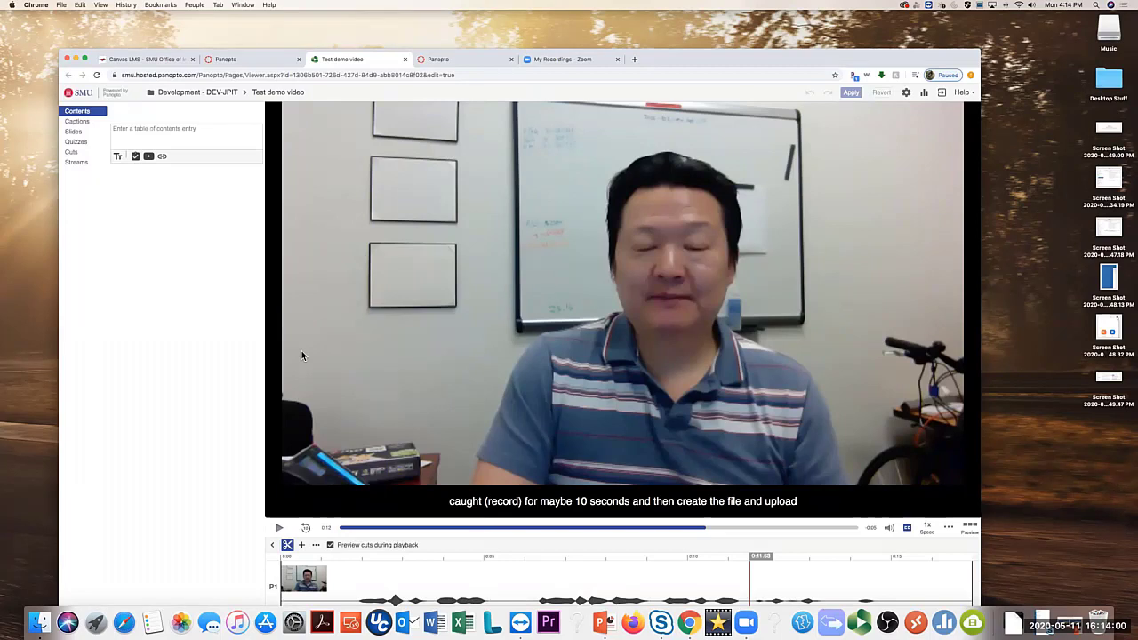
# - Delete 'caught' and the stray bracket from the second caption, then apply the edits
pyautogui.click(79, 123)
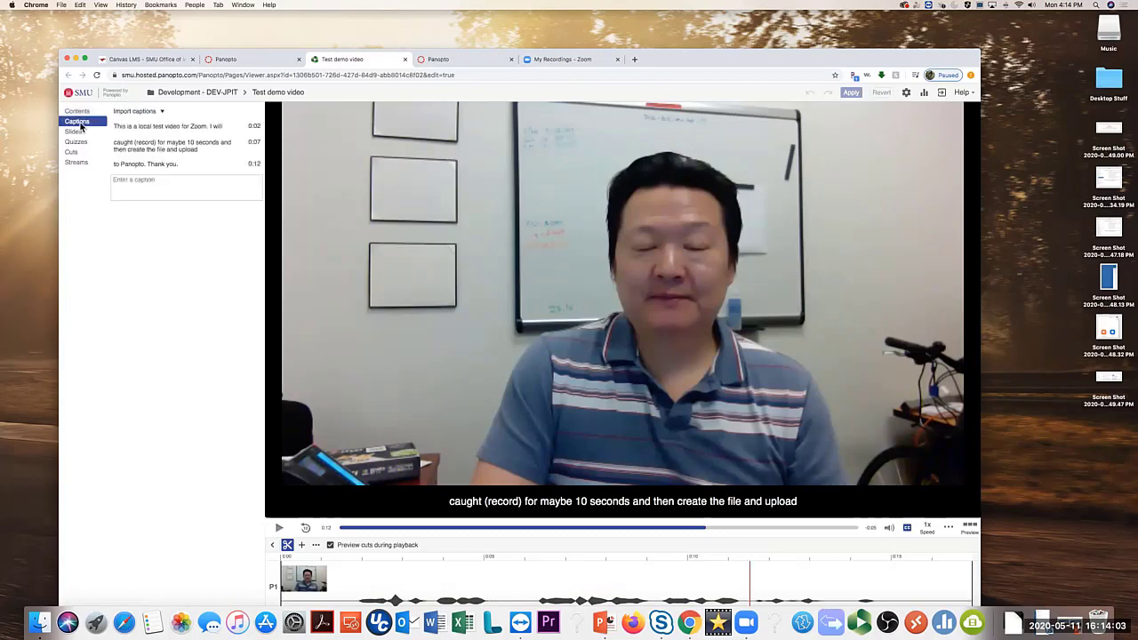
pyautogui.click(128, 144)
pyautogui.click(128, 144)
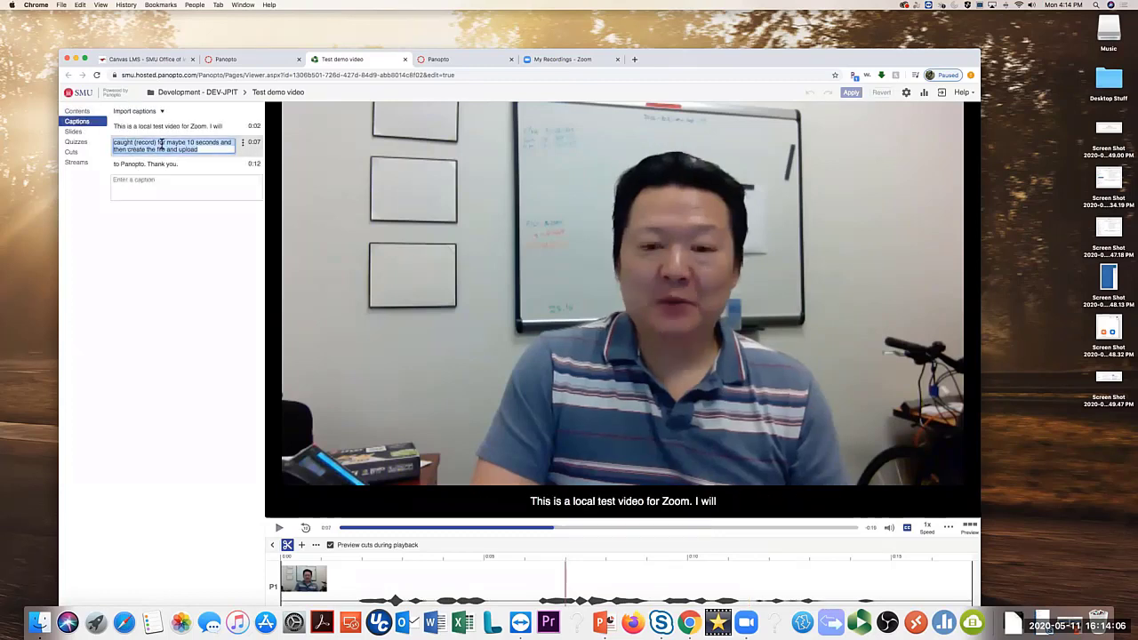
pyautogui.click(135, 143)
pyautogui.moveTo(136, 143); pyautogui.dragTo(104, 137)
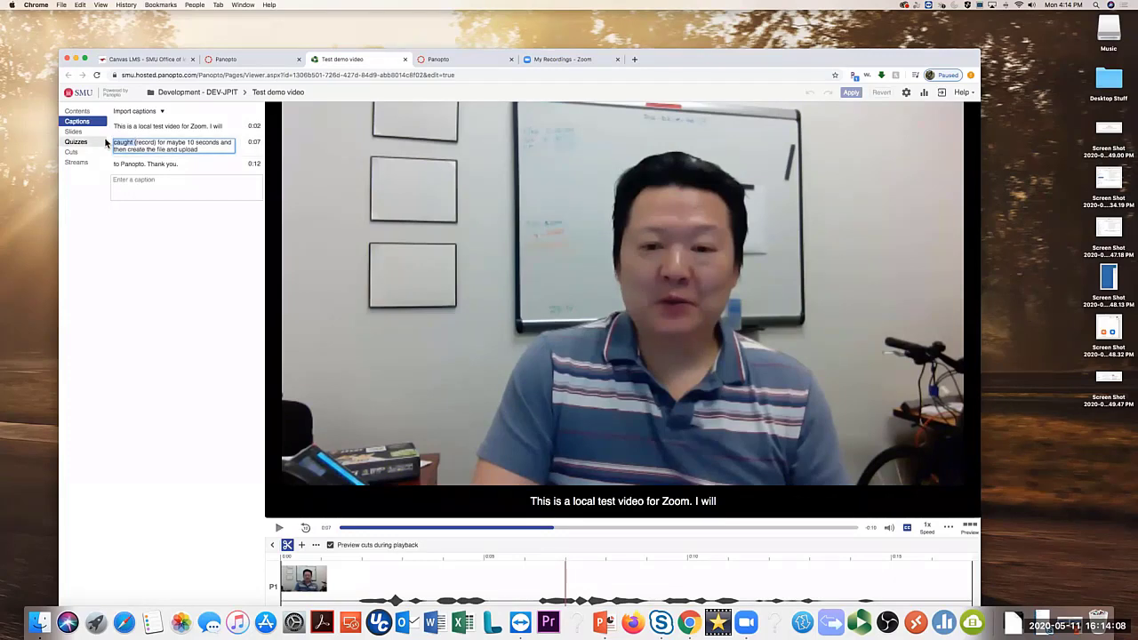
pyautogui.press('BackSpace')
pyautogui.click(135, 143)
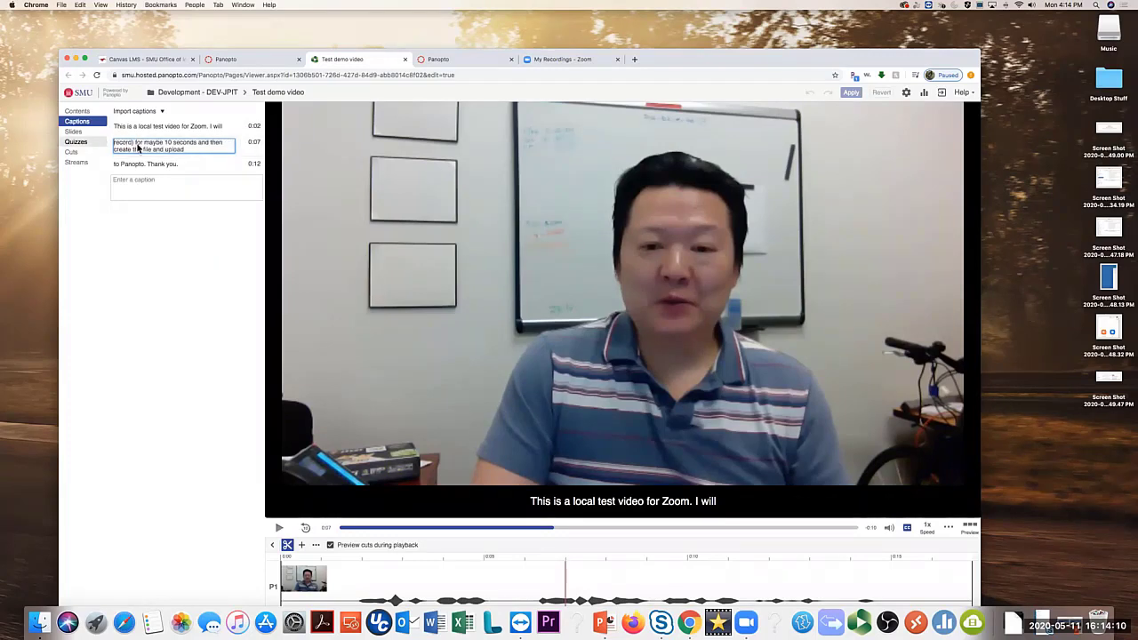
pyautogui.press('BackSpace')
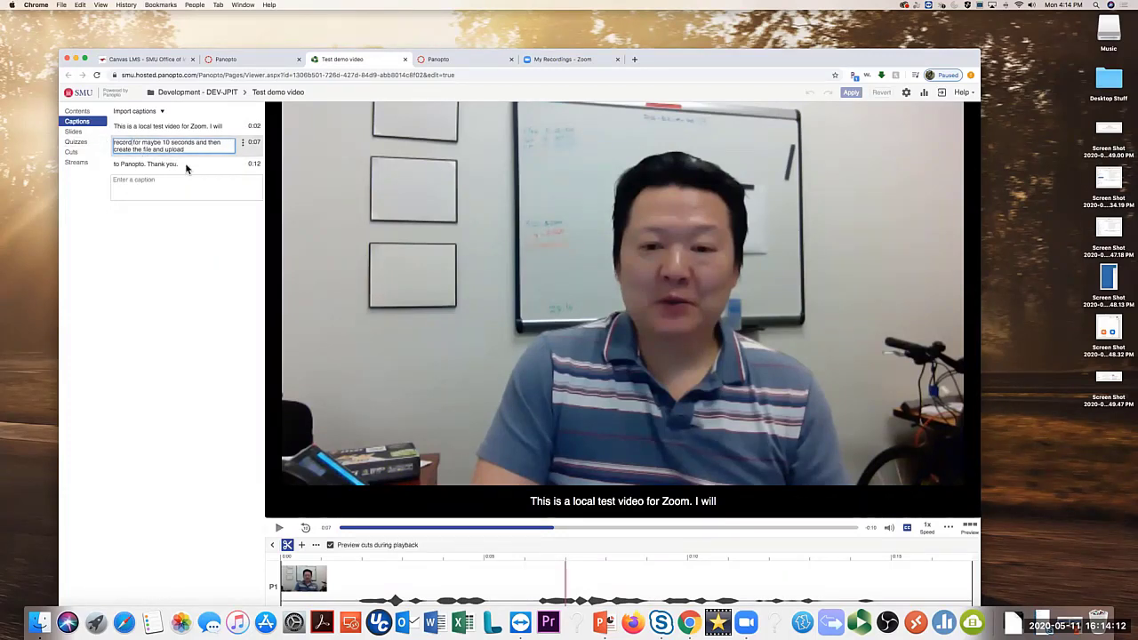
pyautogui.click(185, 163)
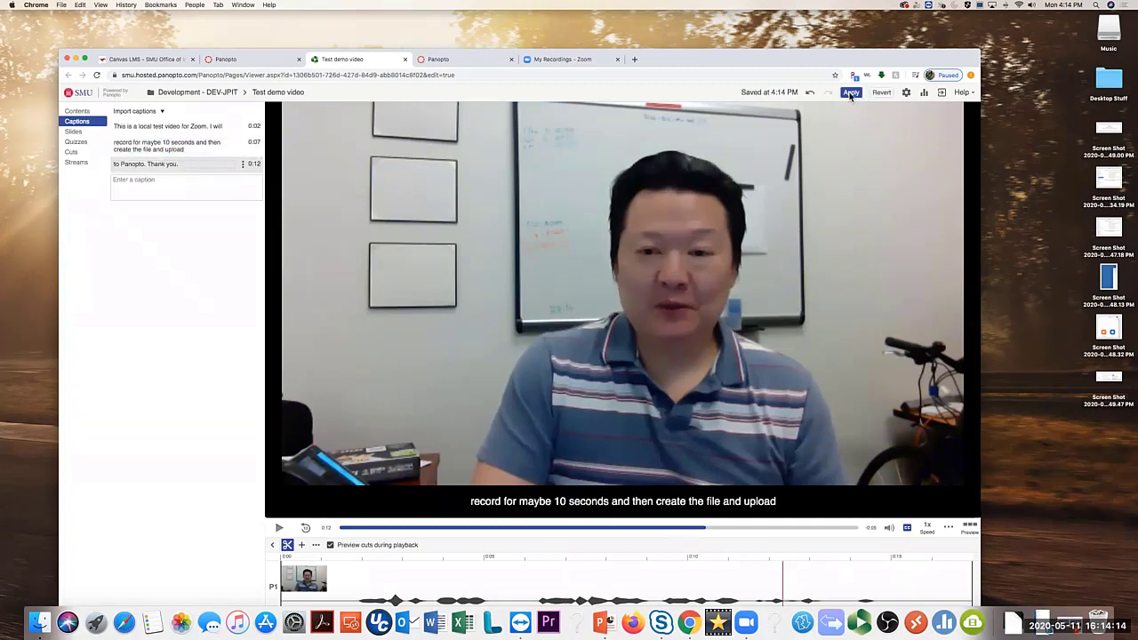
pyautogui.click(851, 93)
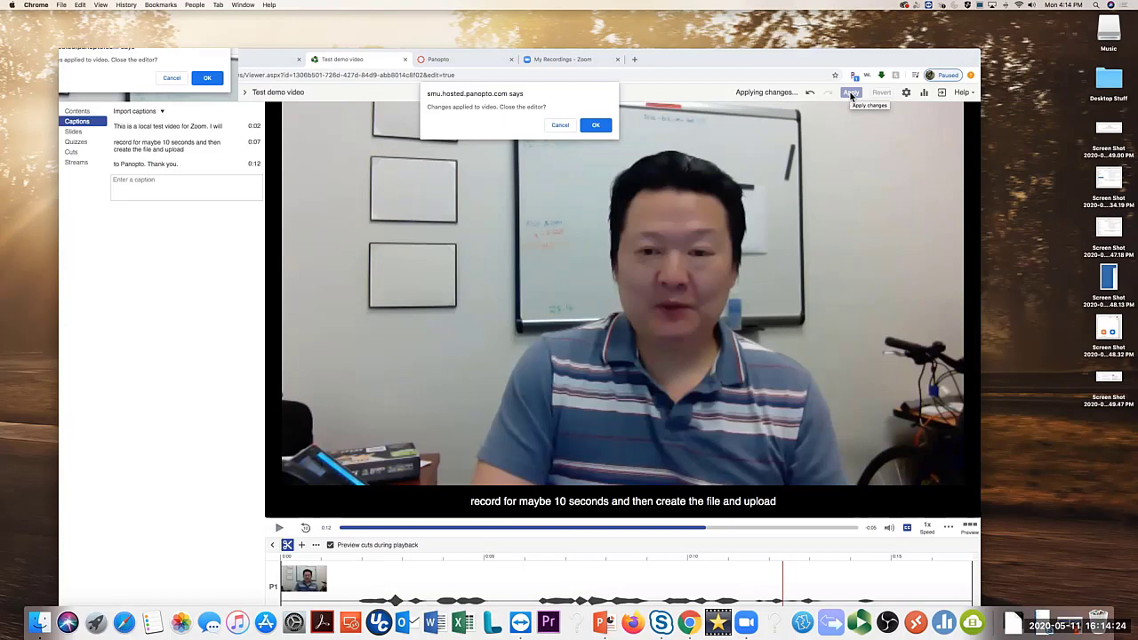
# - Confirm closing the editor, close the viewer tab, and reopen Test demo video for editing
pyautogui.click(596, 125)
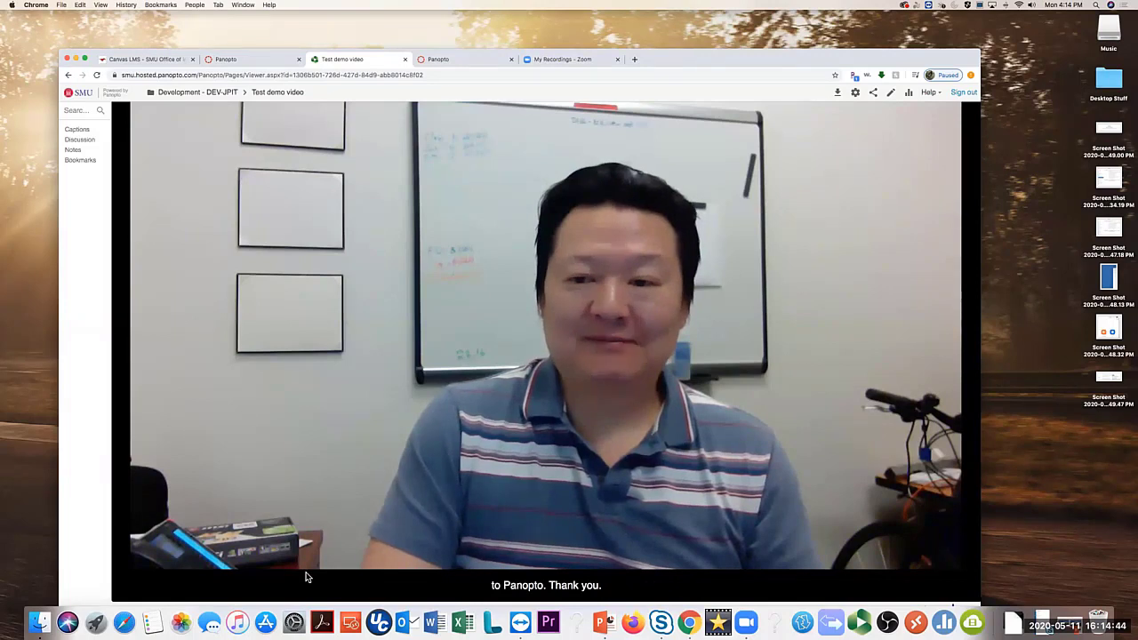
pyautogui.click(405, 59)
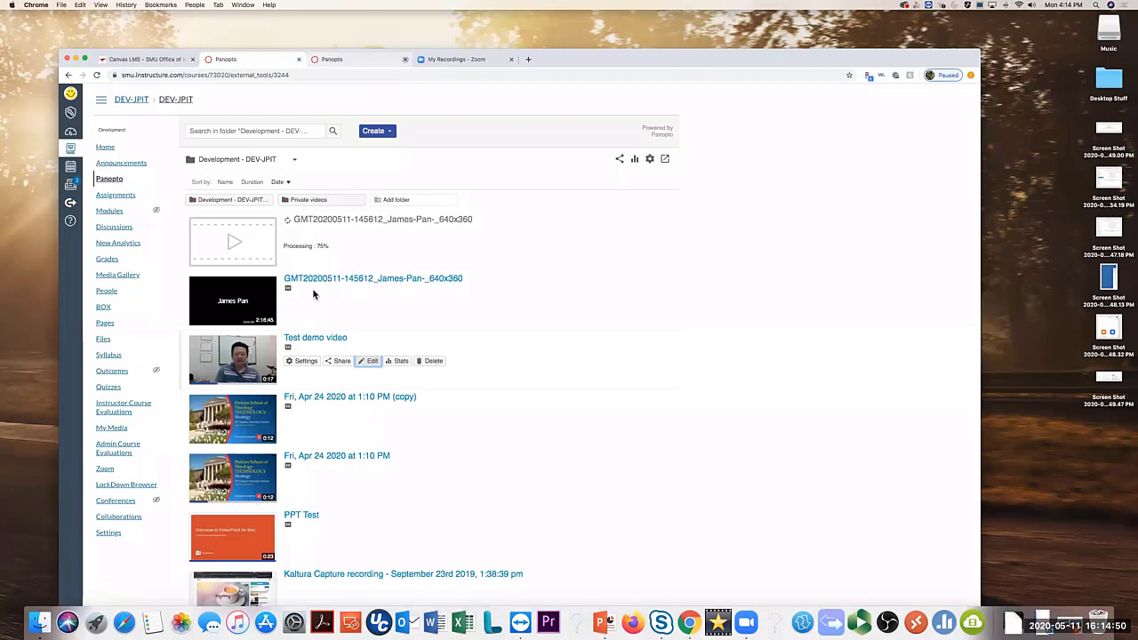
pyautogui.click(370, 361)
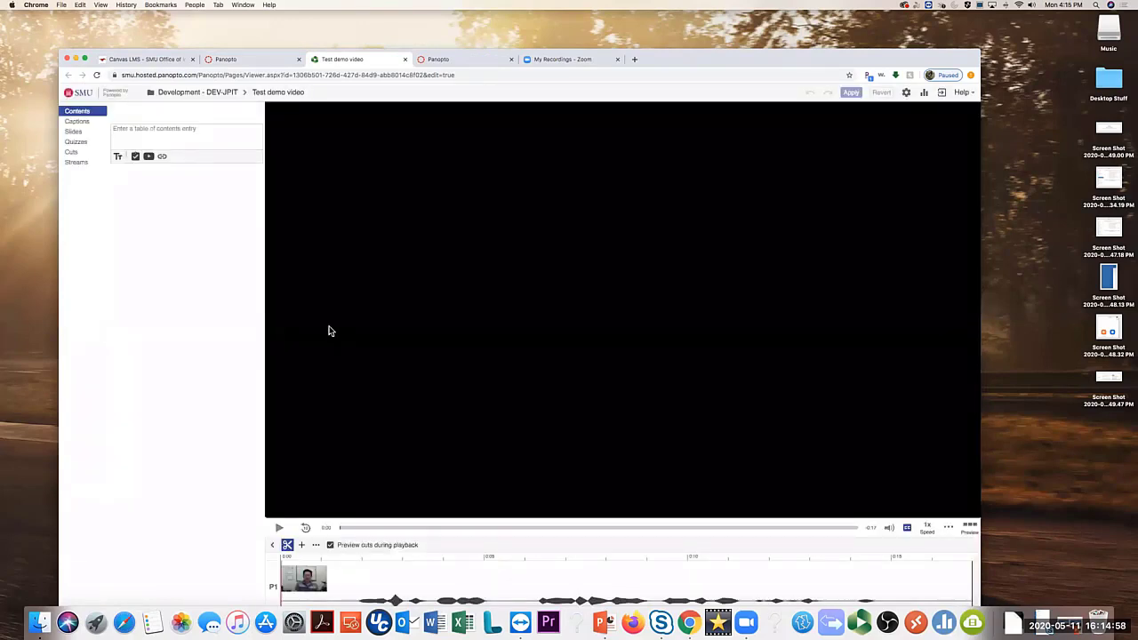
# - Create timeline cuts over 0–0:01.9, 0:05.19–0:06.29 and 0:08.88–0:11.6
pyautogui.moveTo(724, 63); pyautogui.dragTo(718, 25)
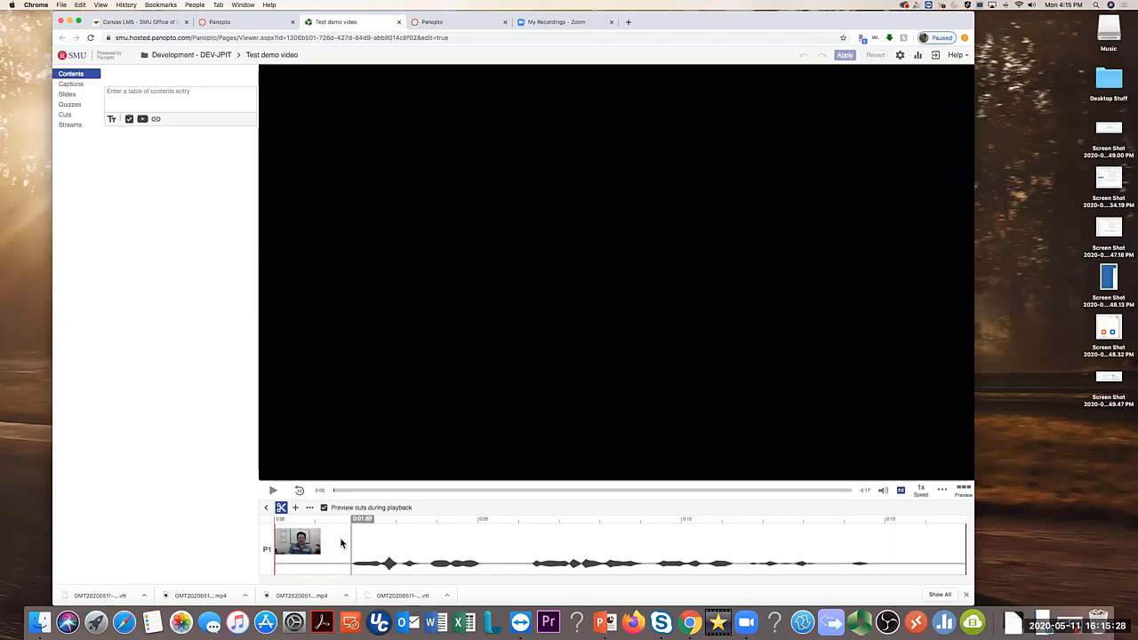
pyautogui.moveTo(352, 541); pyautogui.dragTo(380, 566)
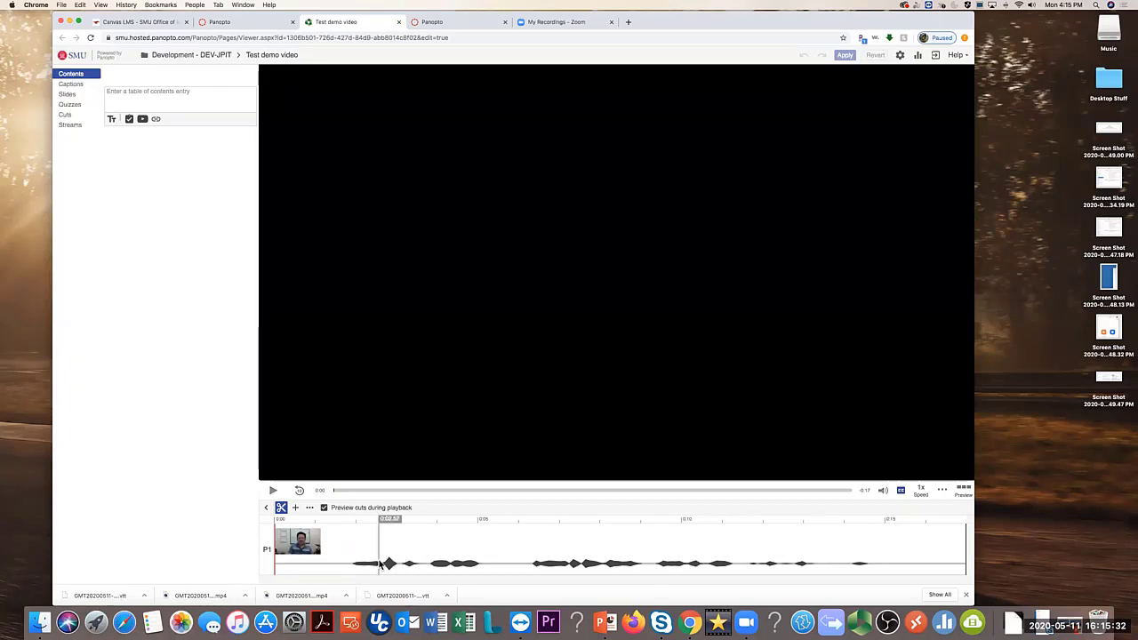
pyautogui.moveTo(380, 563); pyautogui.dragTo(352, 564)
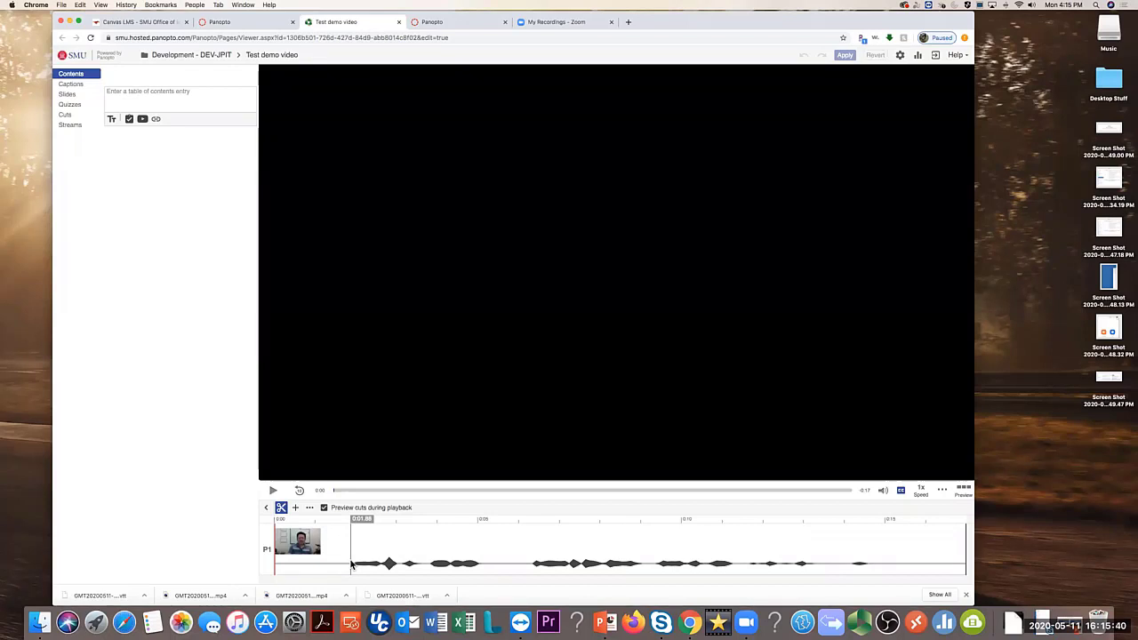
pyautogui.moveTo(352, 564); pyautogui.dragTo(276, 556)
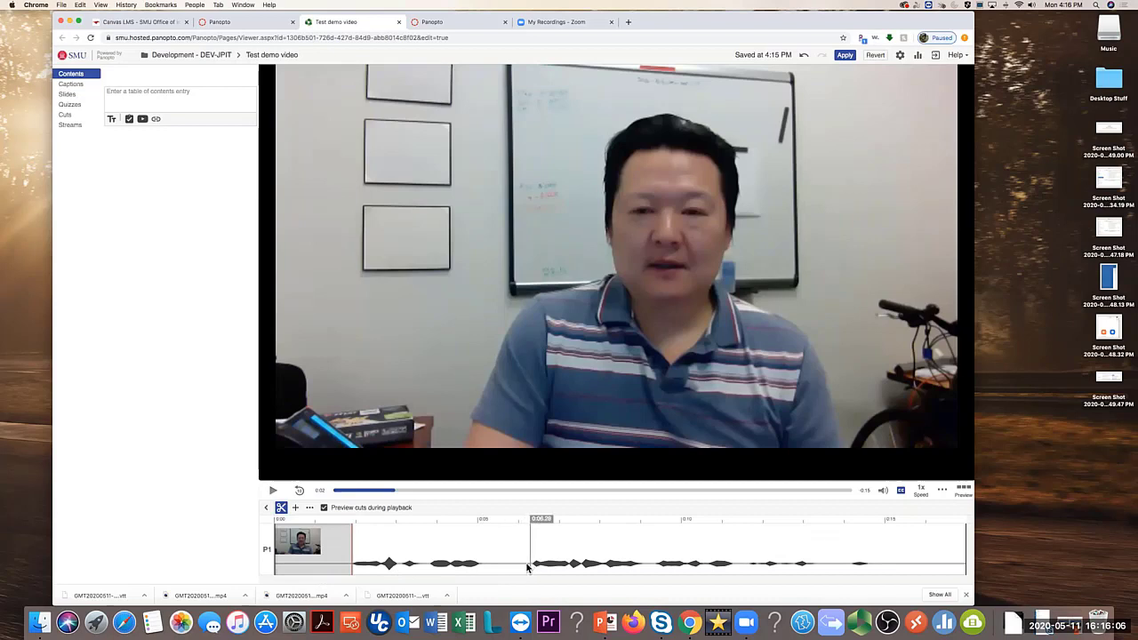
pyautogui.moveTo(529, 566); pyautogui.dragTo(483, 566)
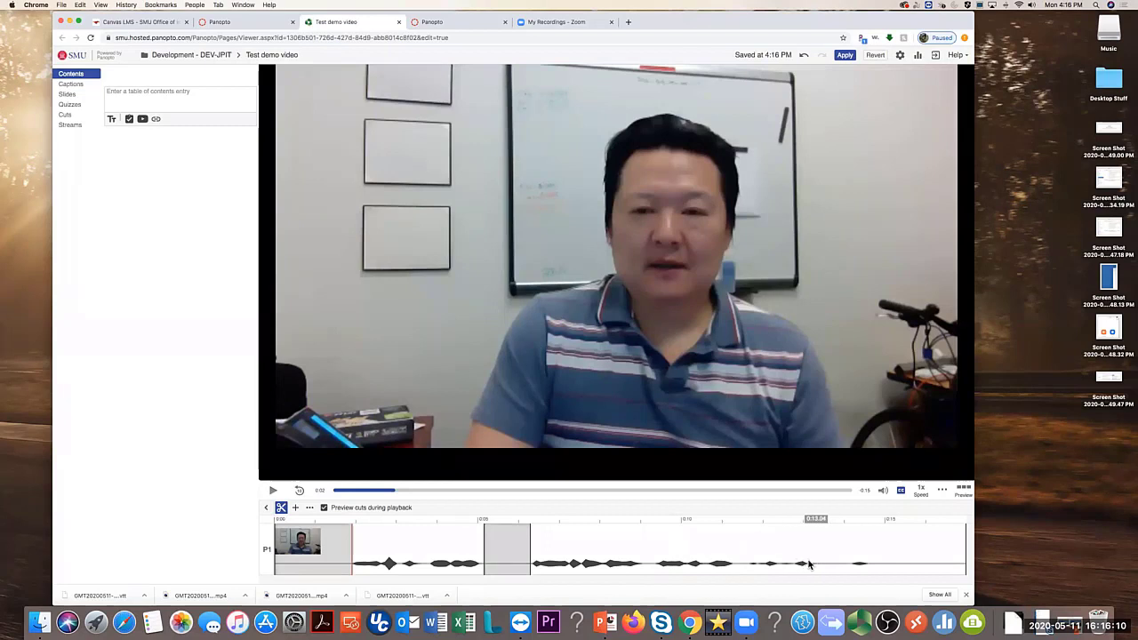
pyautogui.moveTo(809, 566); pyautogui.dragTo(676, 556)
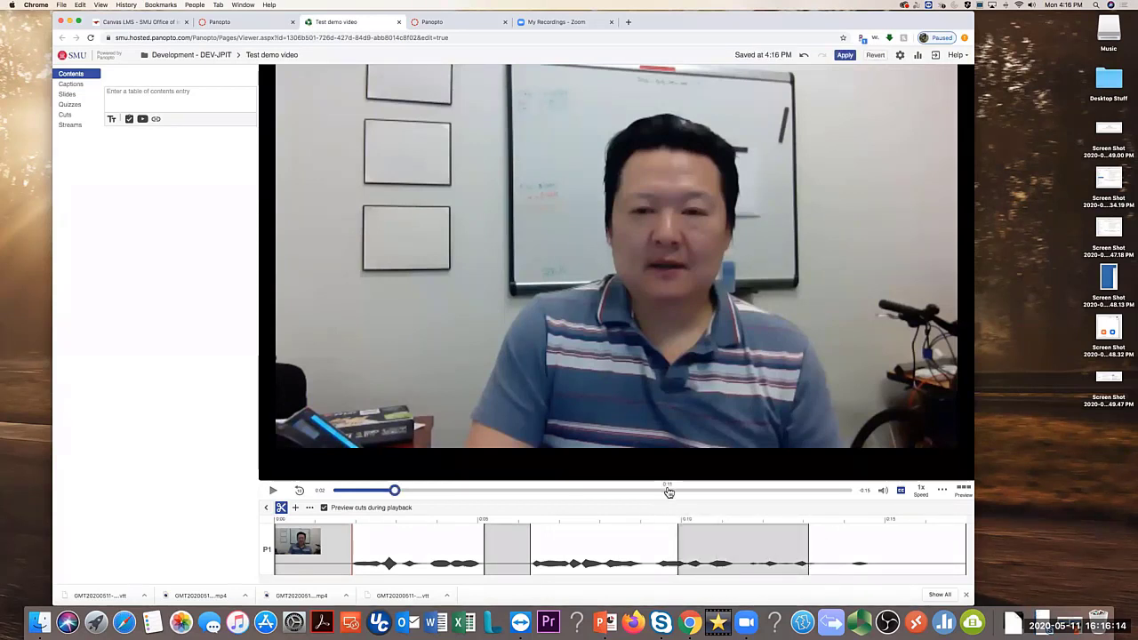
# - Apply the three cuts, confirm closing the editor, and switch back to the Canvas Panopto tab
pyautogui.click(845, 57)
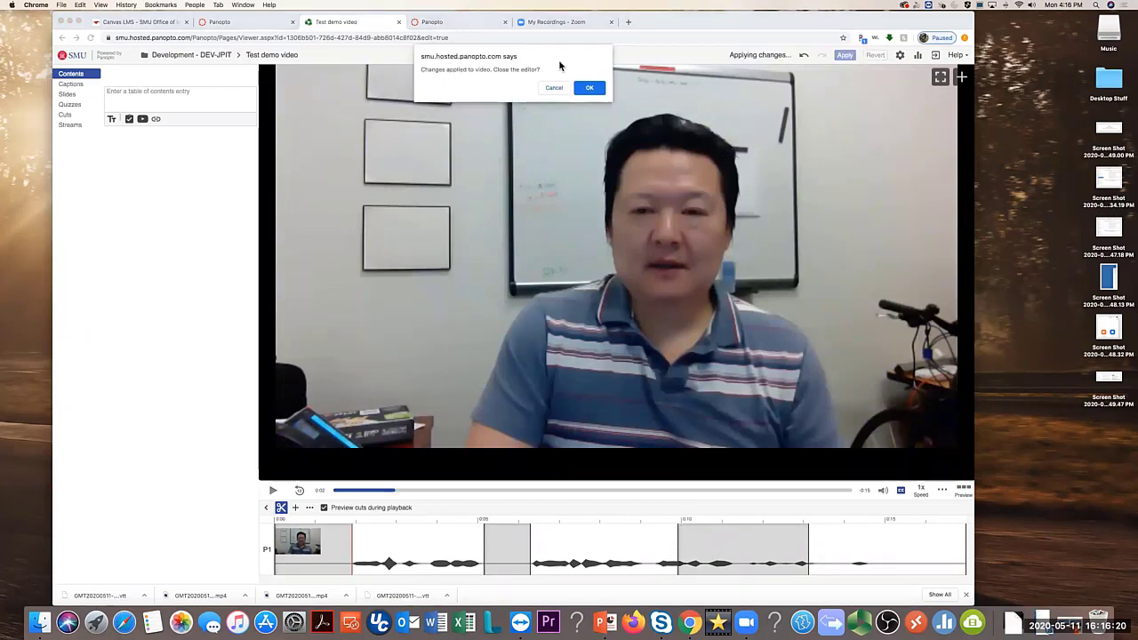
pyautogui.click(588, 88)
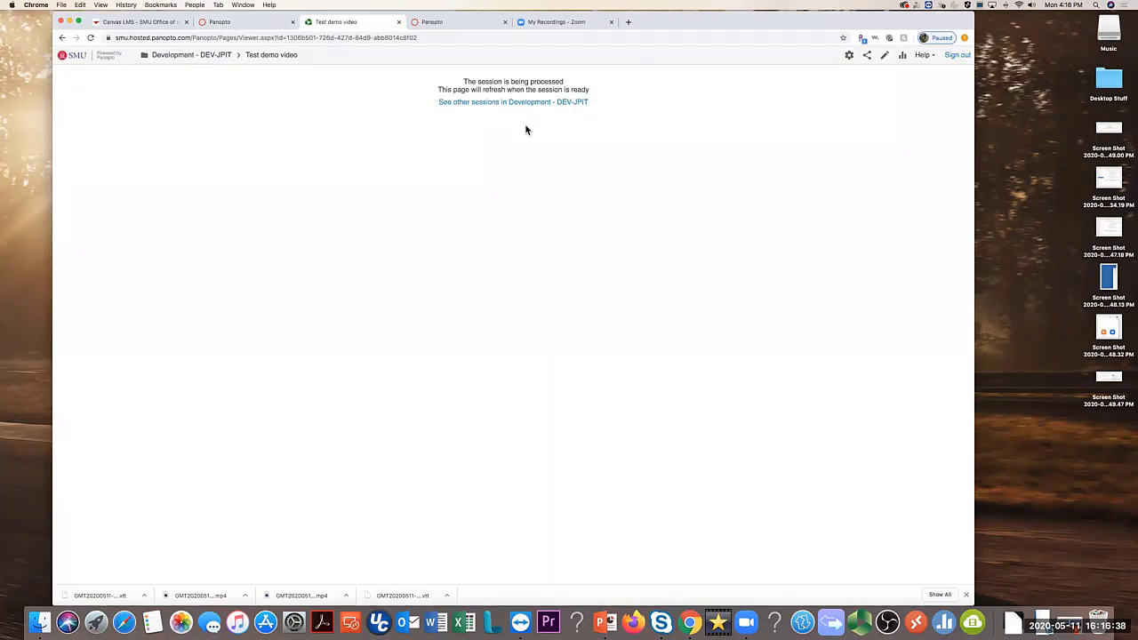
pyautogui.click(260, 25)
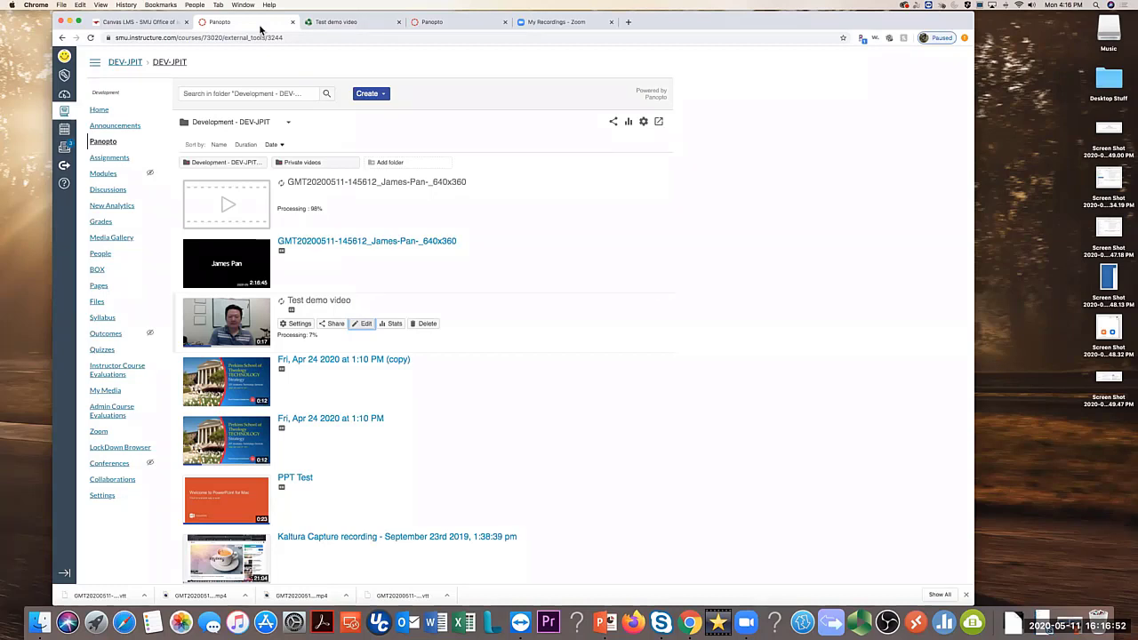
pyautogui.click(362, 328)
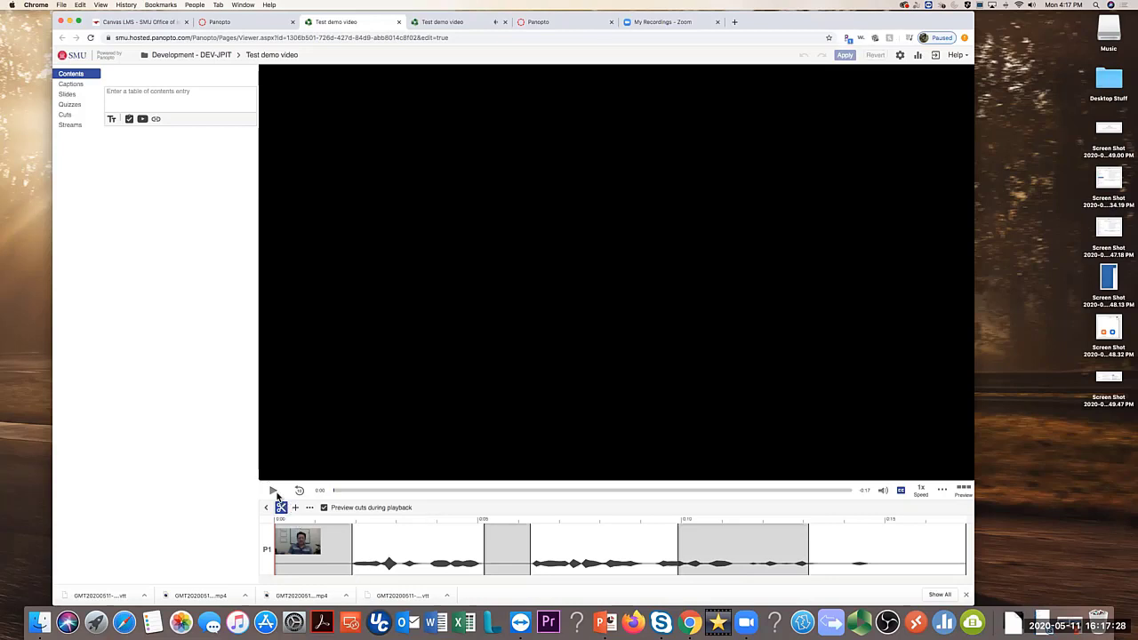
pyautogui.moveTo(335, 21)
pyautogui.mouseDown()
pyautogui.moveTo(381, 157)
pyautogui.moveTo(193, 162)
pyautogui.moveTo(338, 22)
pyautogui.mouseUp()
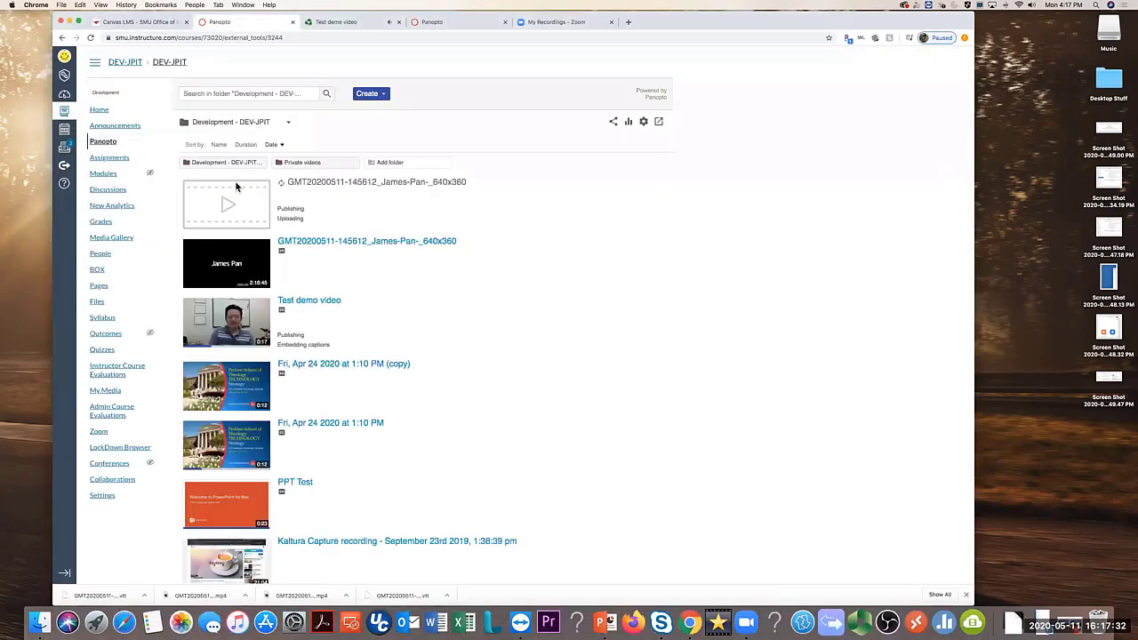
pyautogui.click(351, 22)
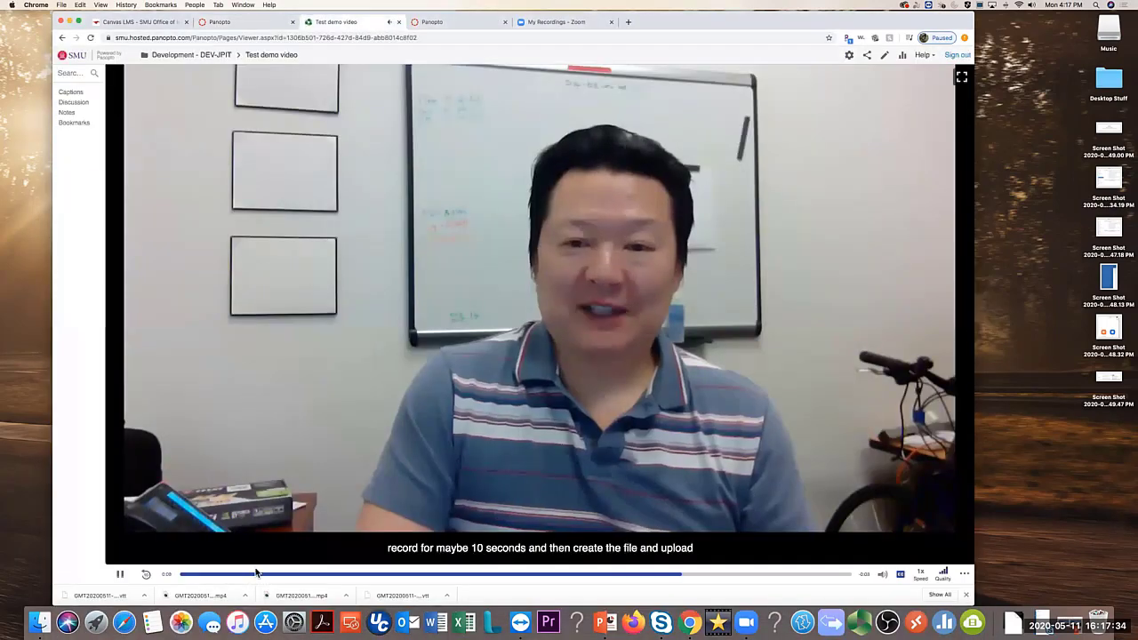
pyautogui.click(121, 575)
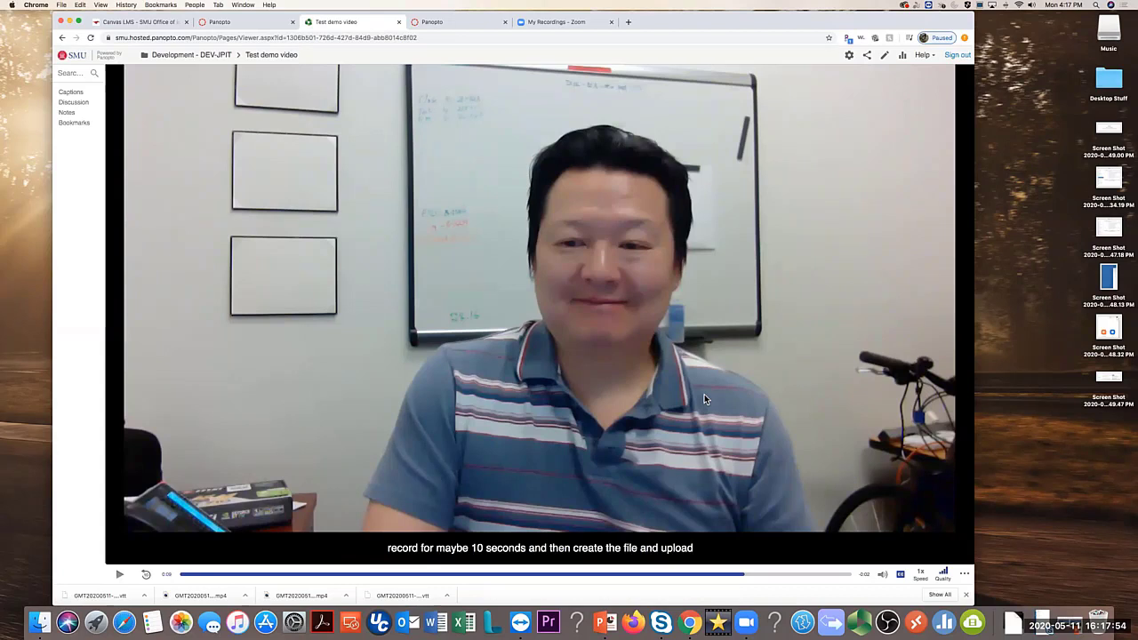
pyautogui.click(258, 22)
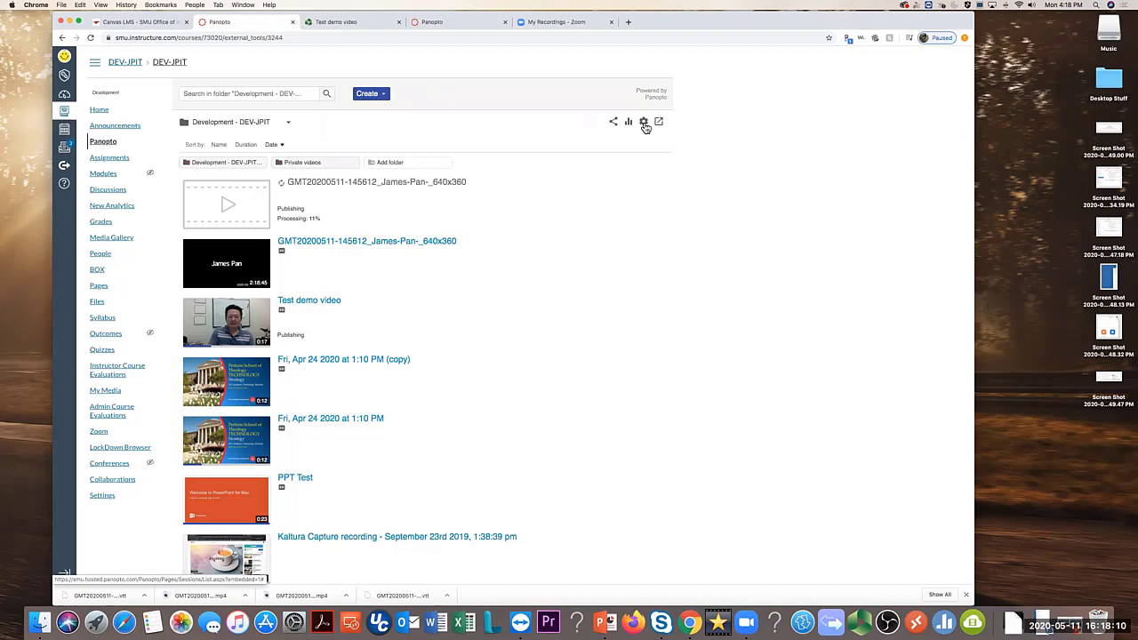
# - Open the DEV-JPIT folder settings, create an assignment folder, then close the settings
pyautogui.click(645, 126)
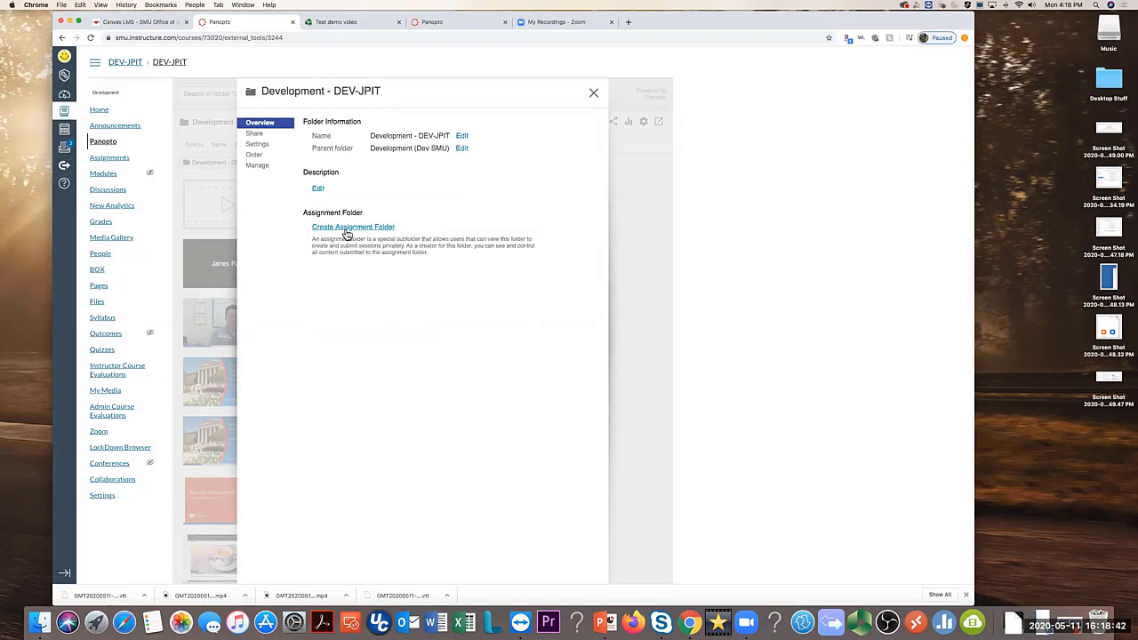
pyautogui.click(346, 229)
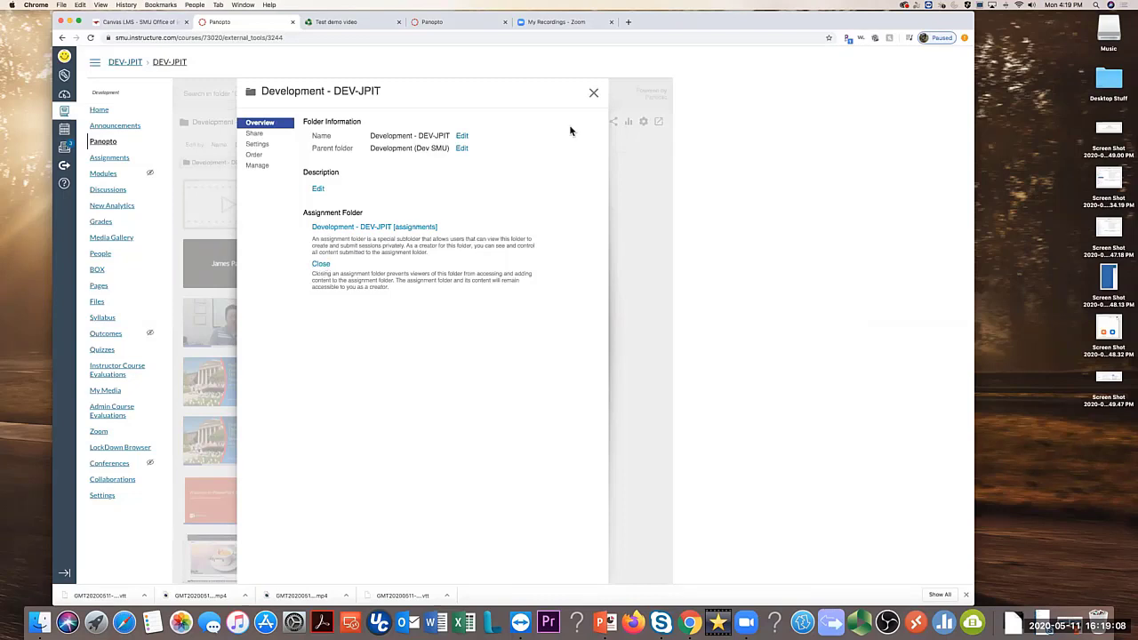
pyautogui.click(593, 92)
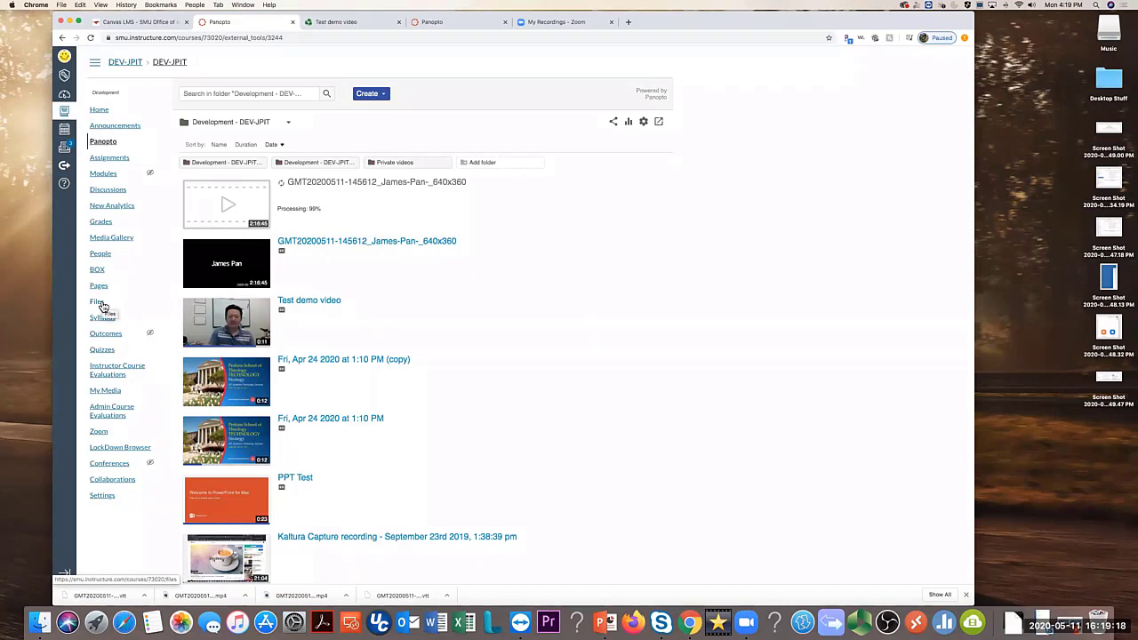
# - Look through the course Files and Images folder, then edit the 'Welcome to my course' page
pyautogui.click(103, 304)
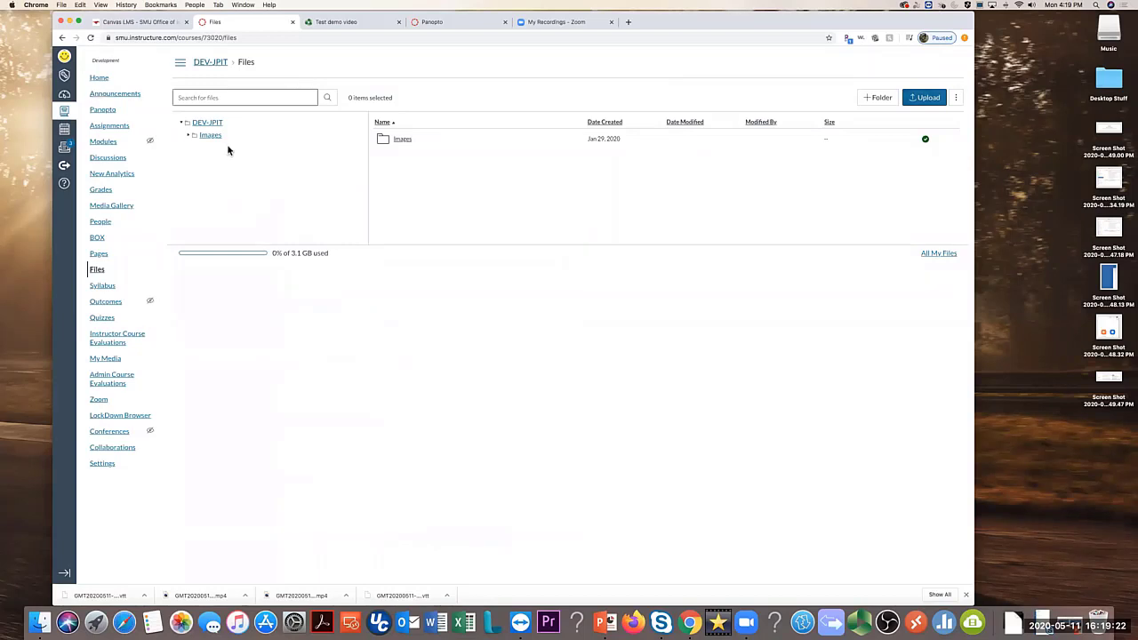
pyautogui.click(215, 136)
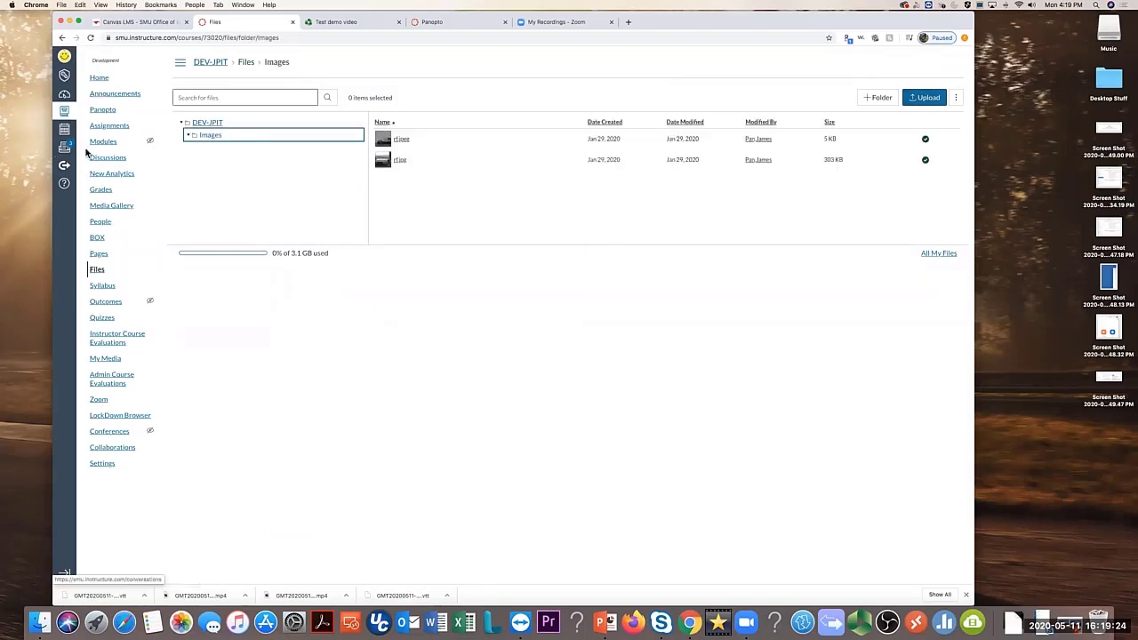
pyautogui.click(99, 257)
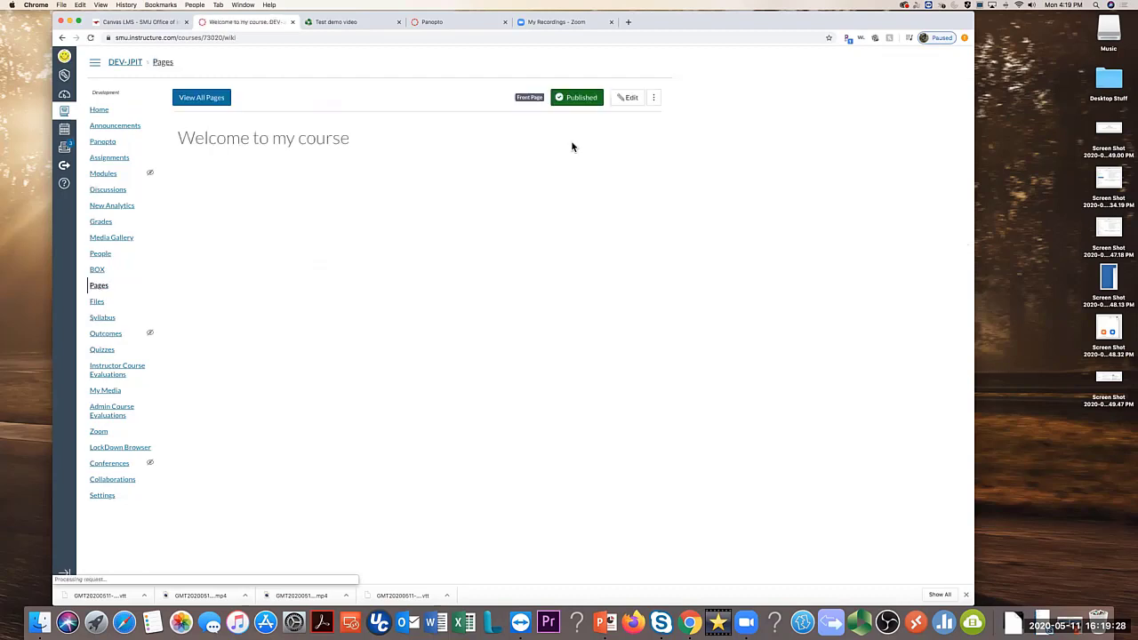
pyautogui.click(632, 100)
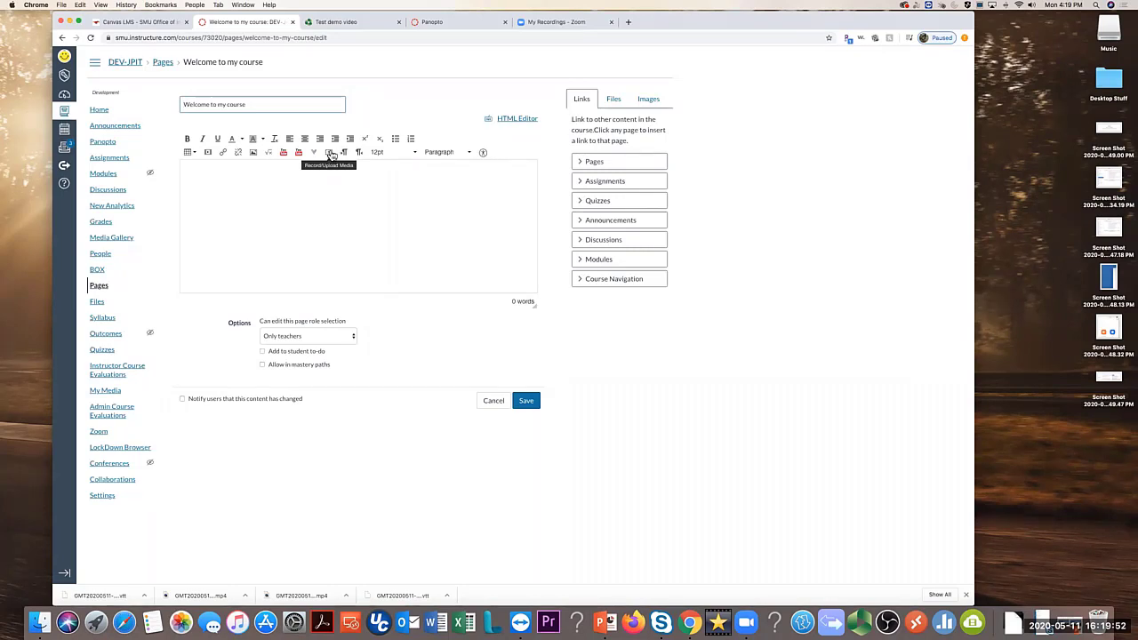
# - Record a webcam clip titled 'Test video in Canvas' and save it into the page
pyautogui.click(331, 155)
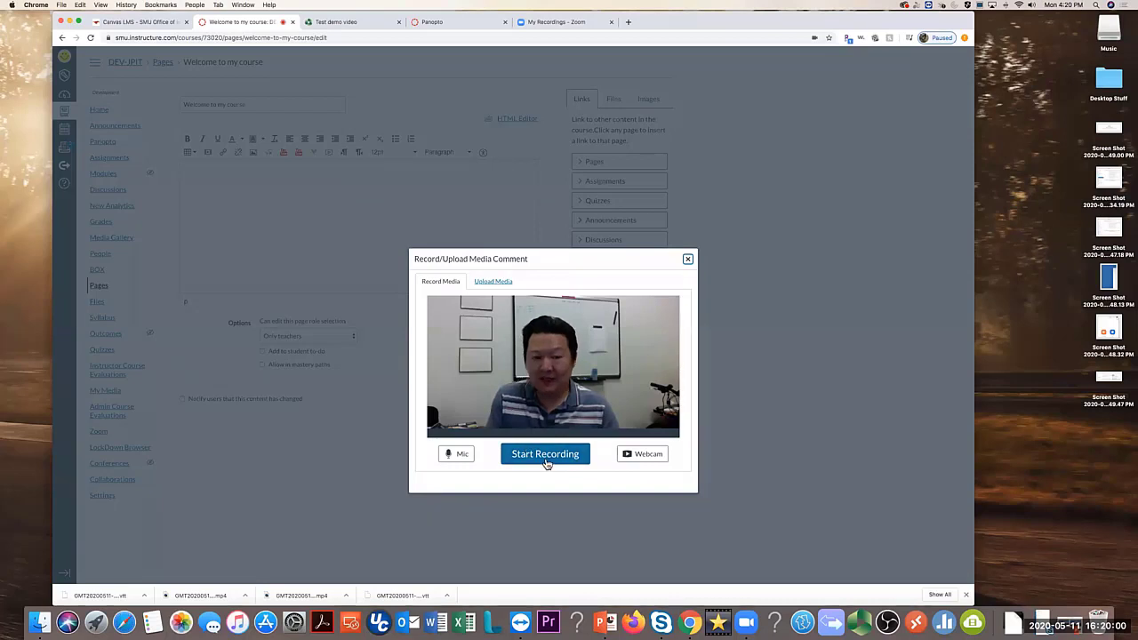
pyautogui.click(547, 459)
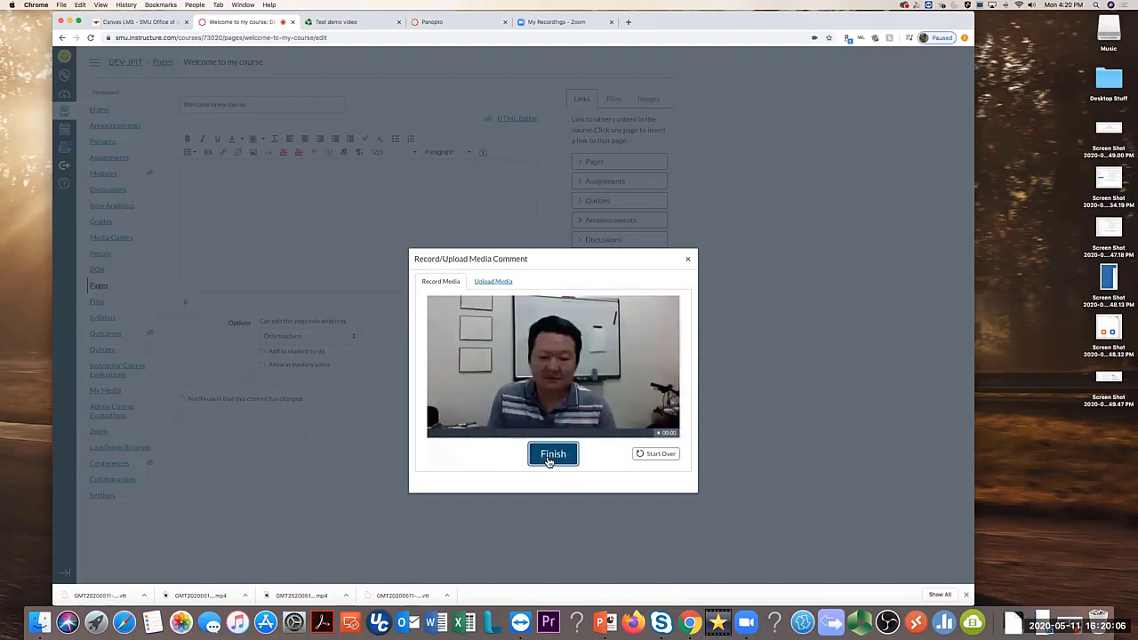
pyautogui.click(552, 456)
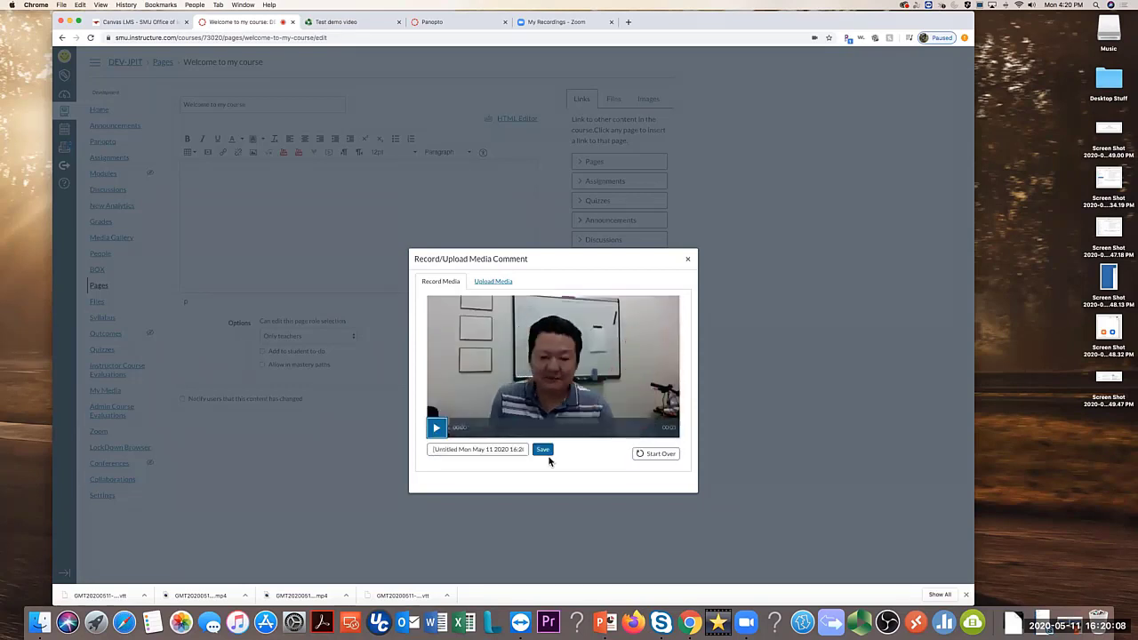
pyautogui.click(475, 450)
pyautogui.write('Test video in')
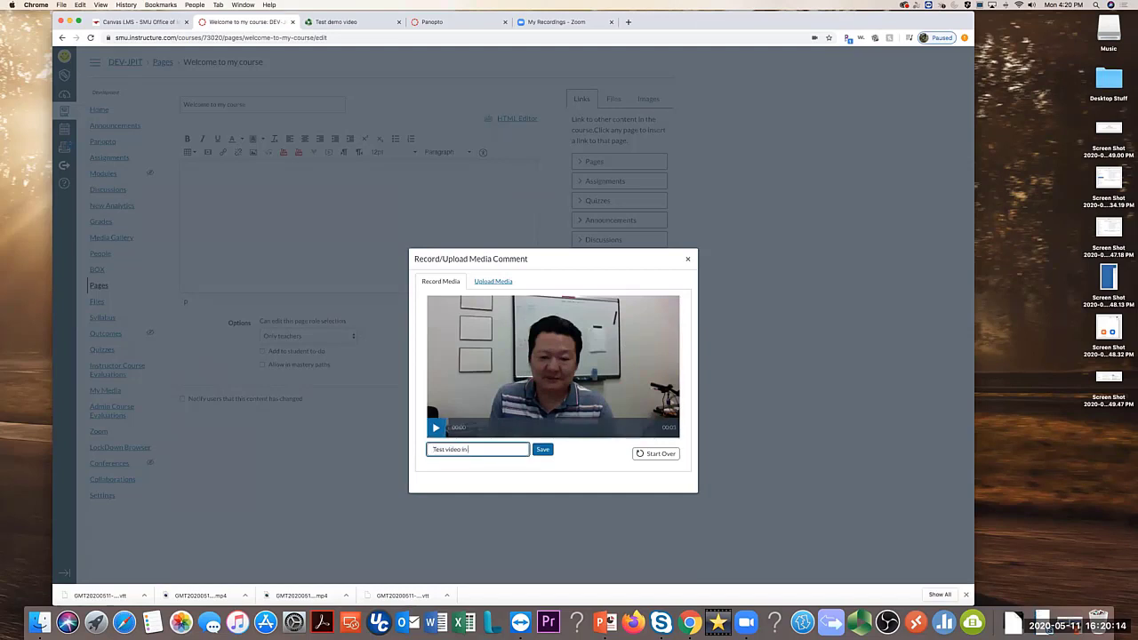
pyautogui.write(' CAnvas')
pyautogui.press('BackSpace')
pyautogui.press('BackSpace')
pyautogui.press('BackSpace')
pyautogui.press('BackSpace')
pyautogui.press('BackSpace')
pyautogui.press('BackSpace')
pyautogui.write('Canvas')
pyautogui.click(543, 452)
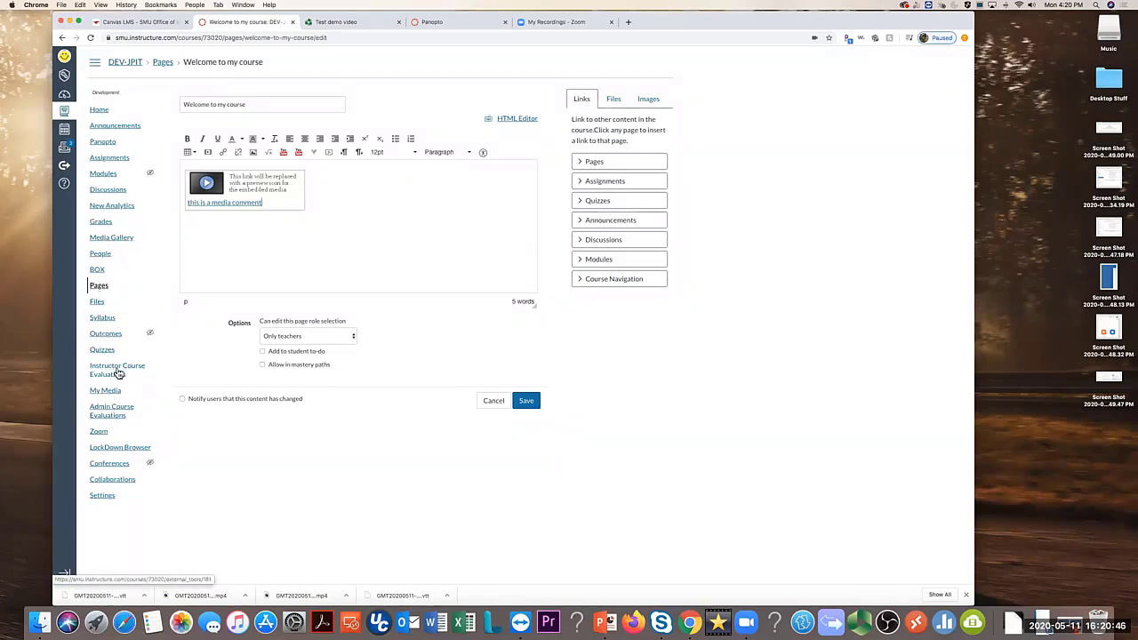
# - Go to the course's Panopto videos, leaving the page edit unsaved
pyautogui.click(106, 142)
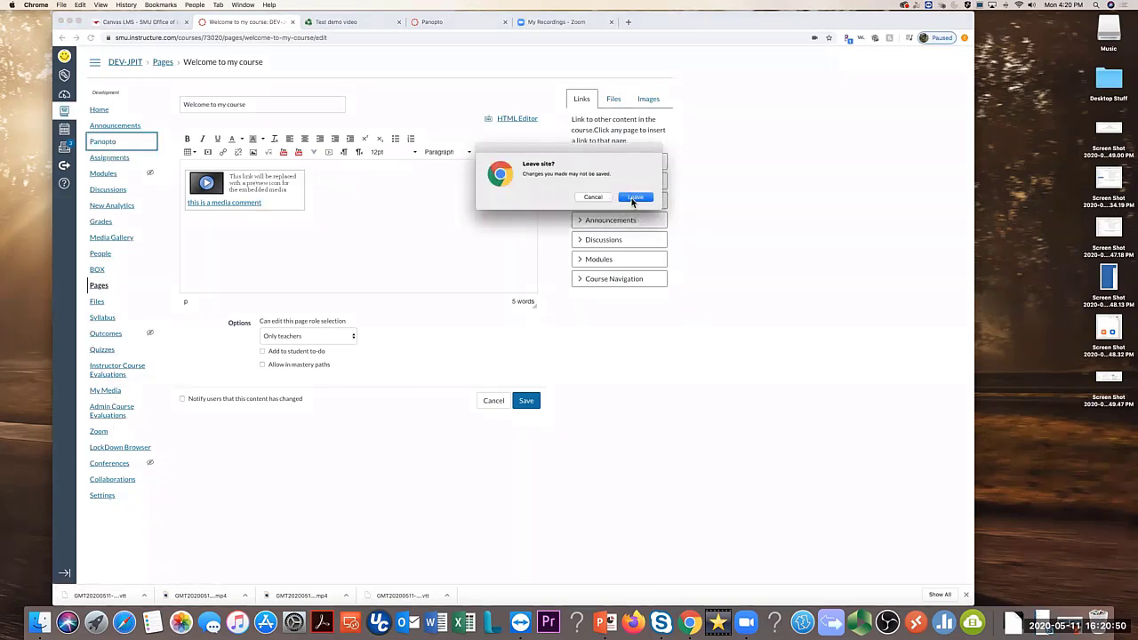
pyautogui.click(634, 198)
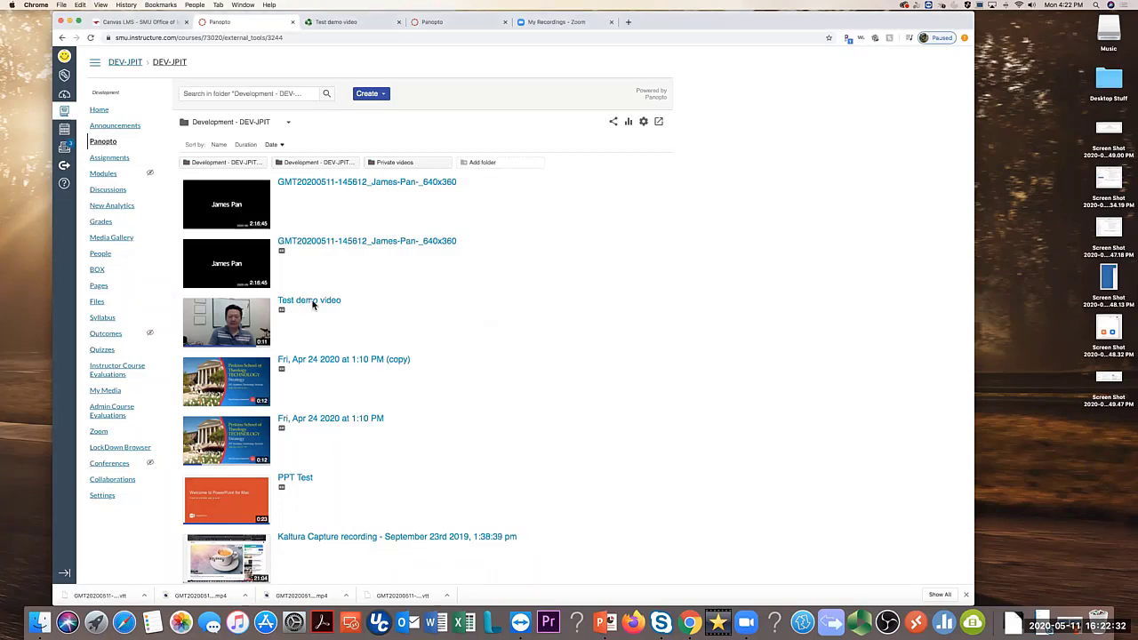
pyautogui.moveTo(316, 306)
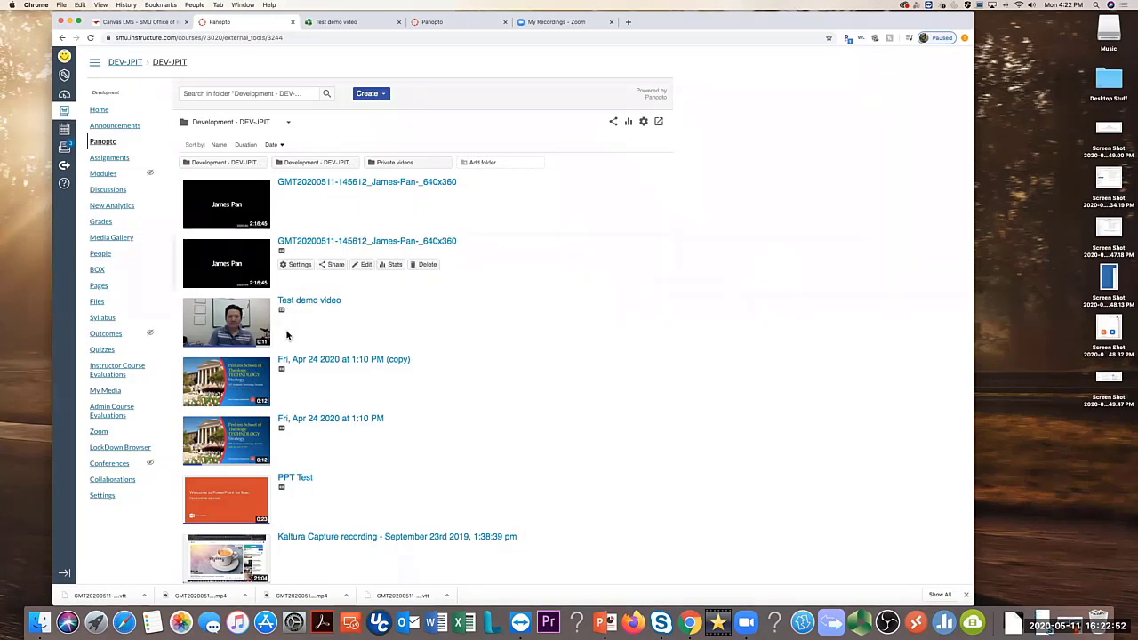
pyautogui.click(326, 301)
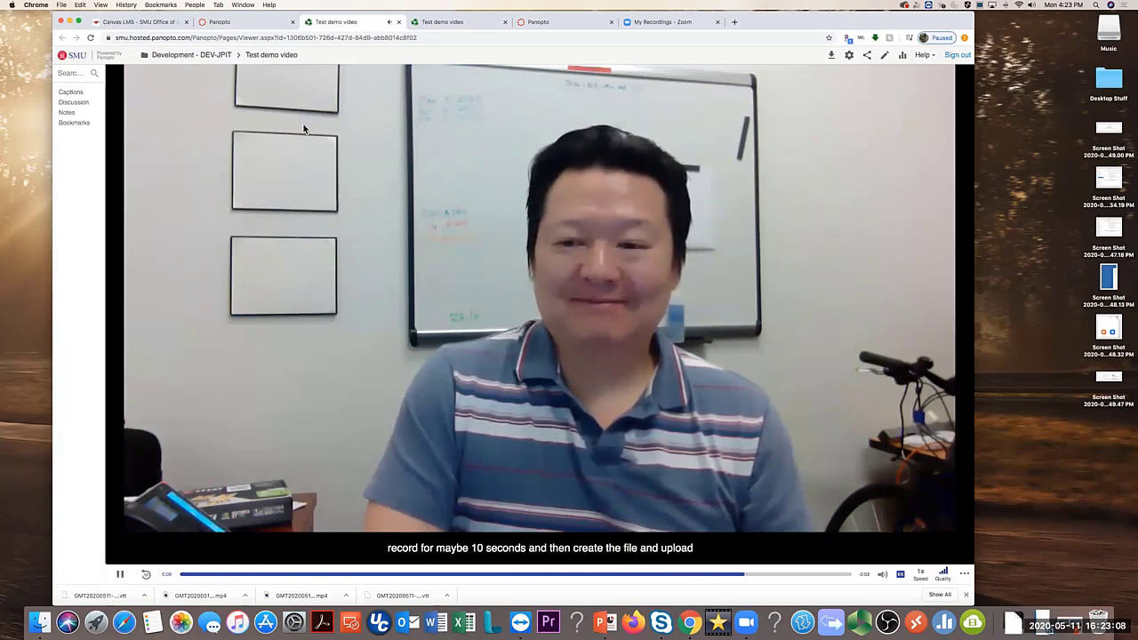
pyautogui.moveTo(374, 25); pyautogui.dragTo(333, 52)
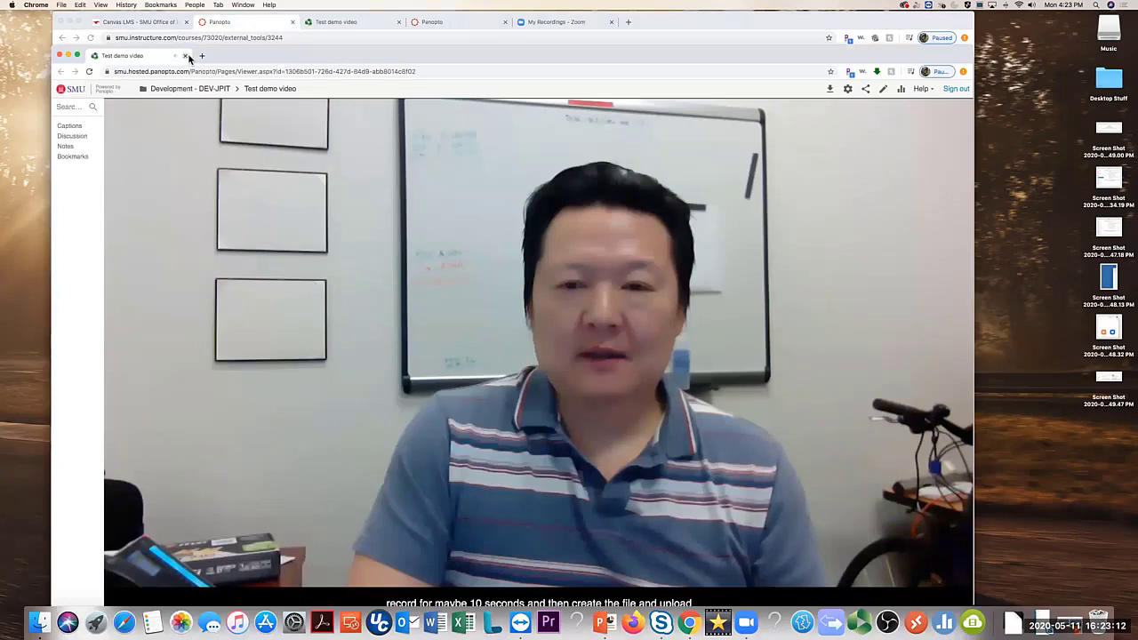
pyautogui.click(243, 49)
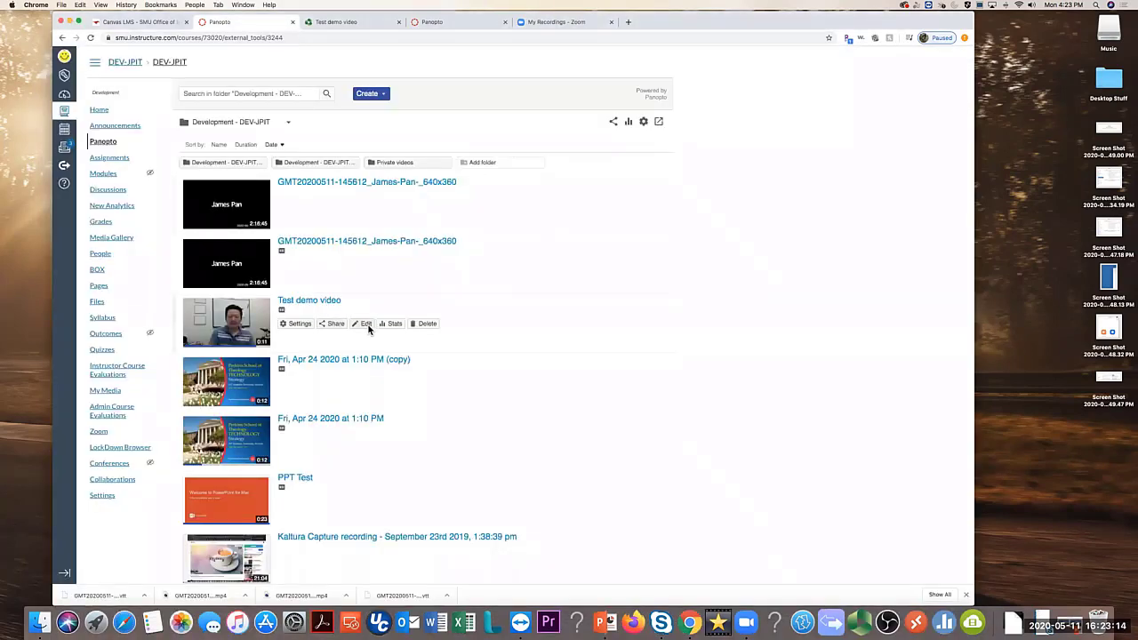
# - Open Test demo video in the editor, cut 0:02–0:04, and preview the result
pyautogui.click(366, 322)
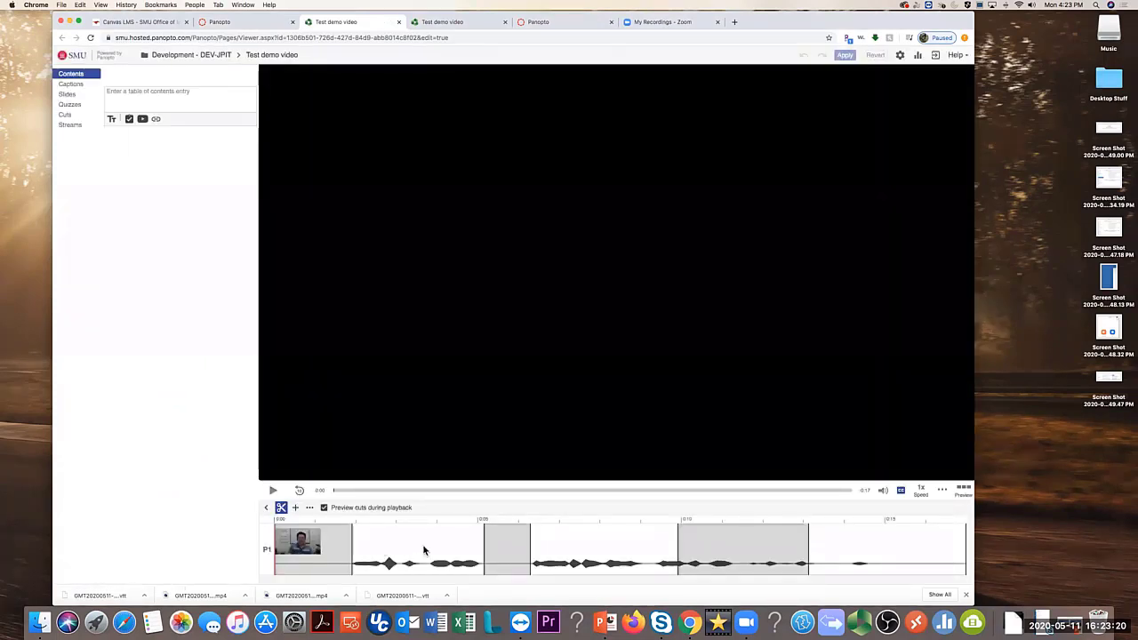
pyautogui.moveTo(446, 544); pyautogui.dragTo(353, 527)
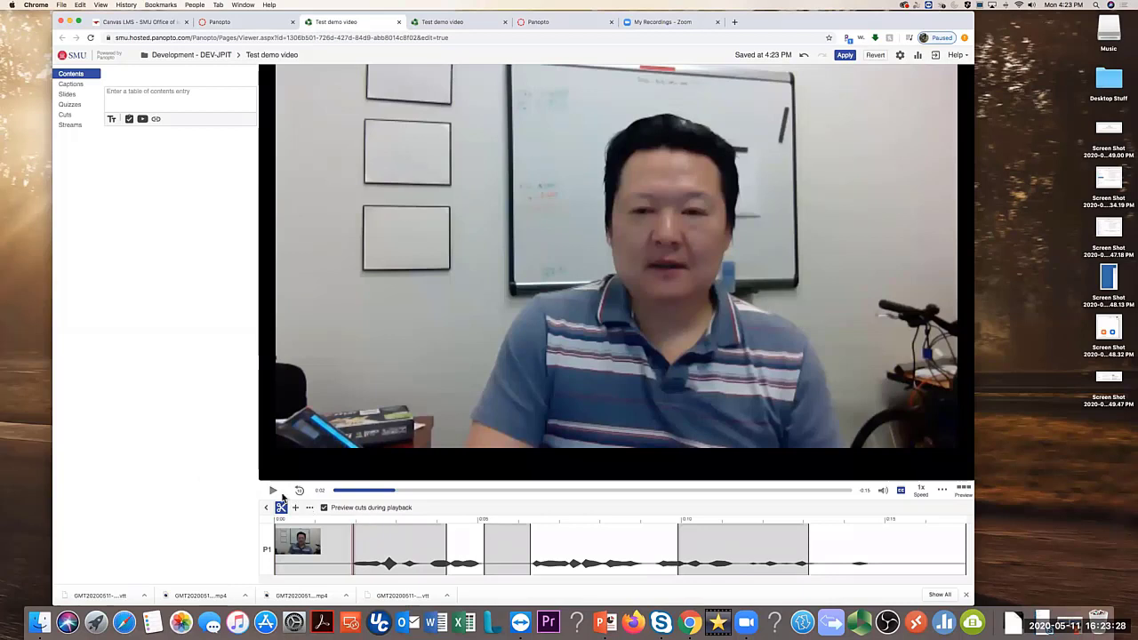
pyautogui.click(273, 491)
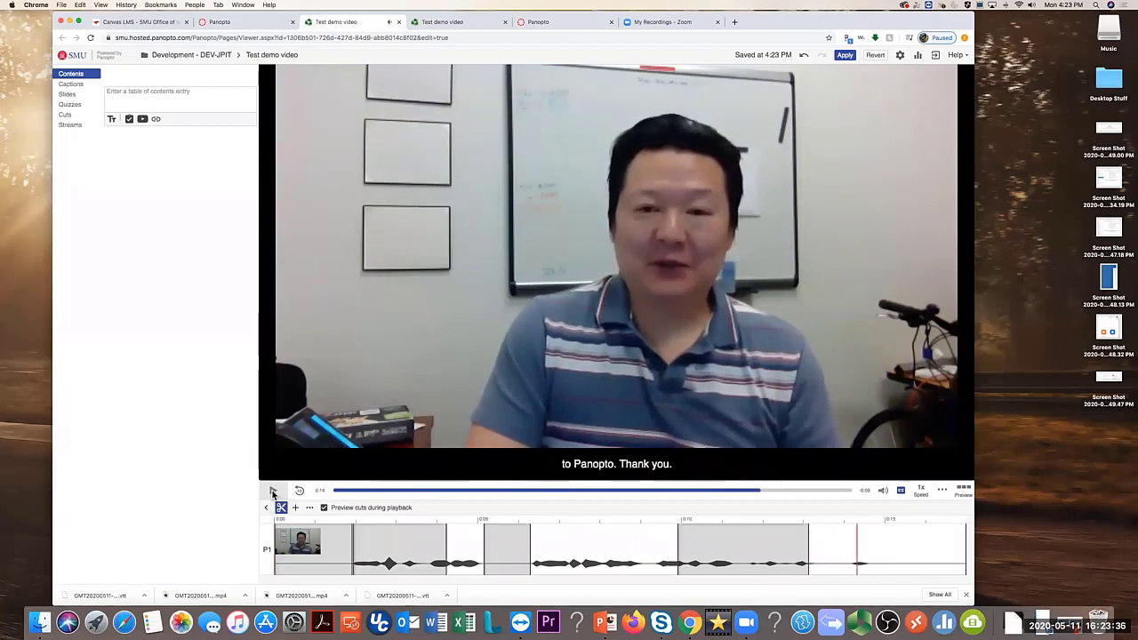
pyautogui.click(273, 491)
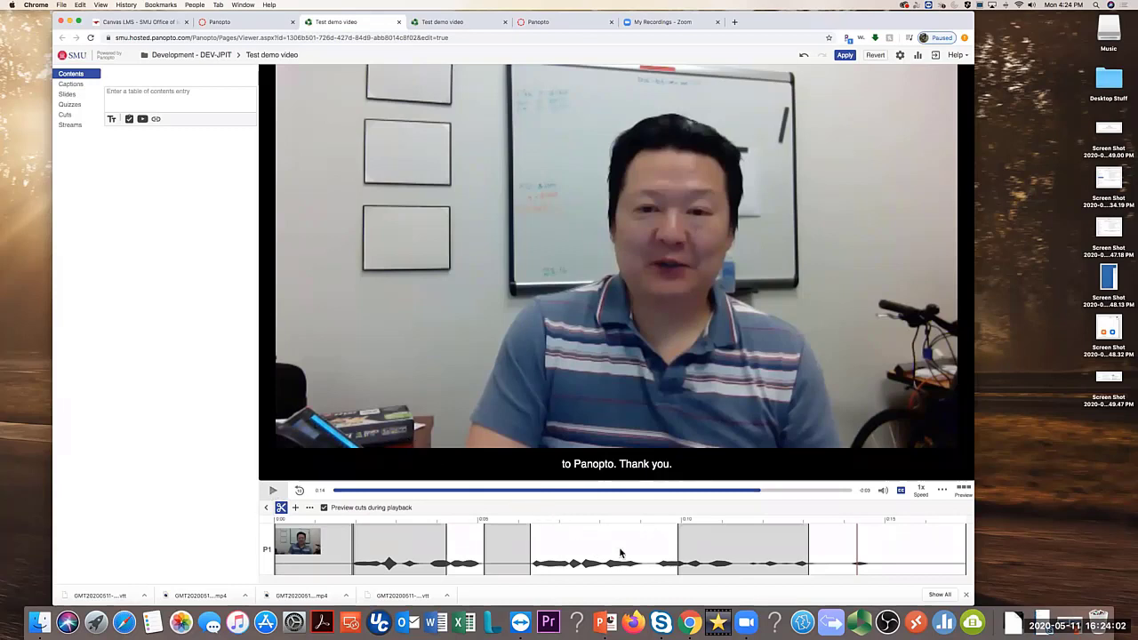
# - Revert Test demo video to its original edit, discarding the new cut
pyautogui.click(874, 56)
pyautogui.click(590, 88)
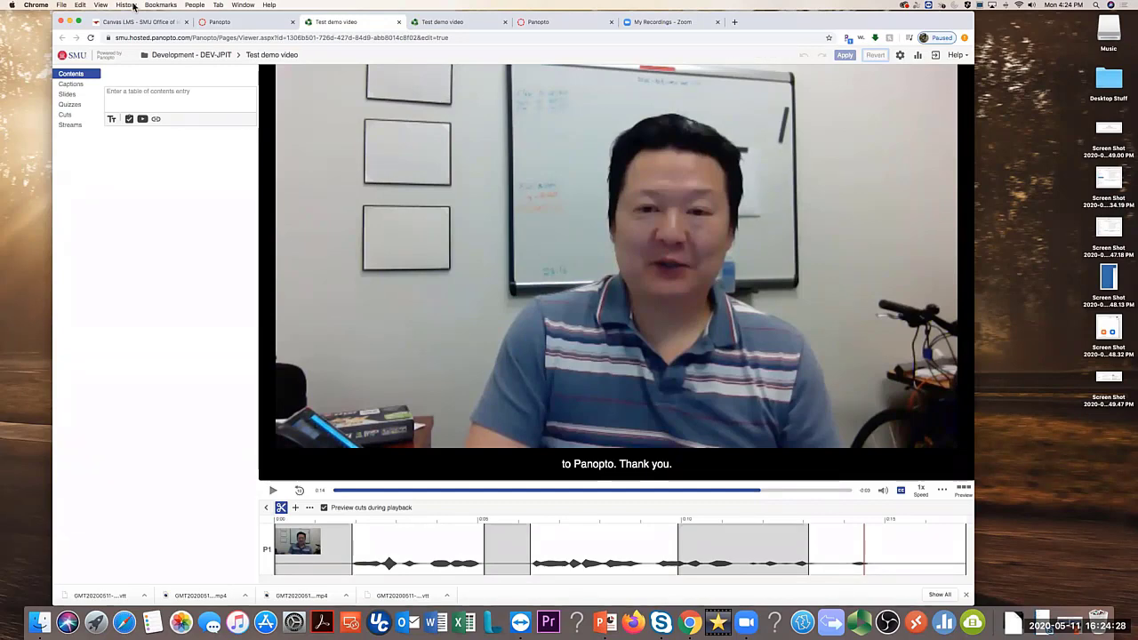
# - Play Test demo video in the viewer, pause it, and download it as a podcast
pyautogui.click(251, 24)
pyautogui.moveTo(331, 331)
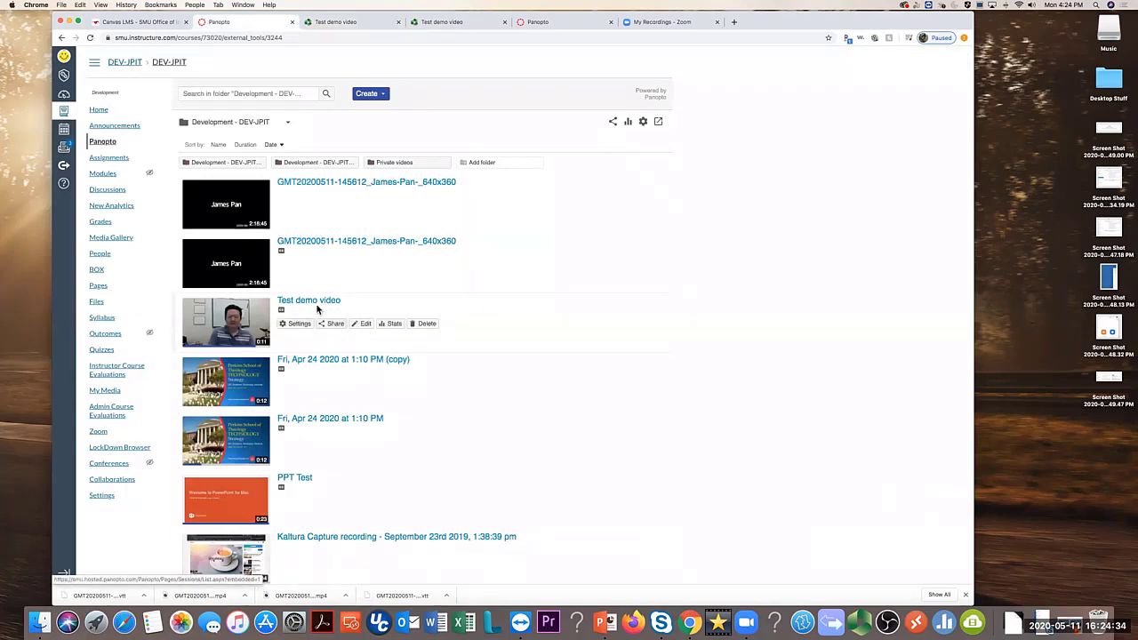
pyautogui.click(318, 305)
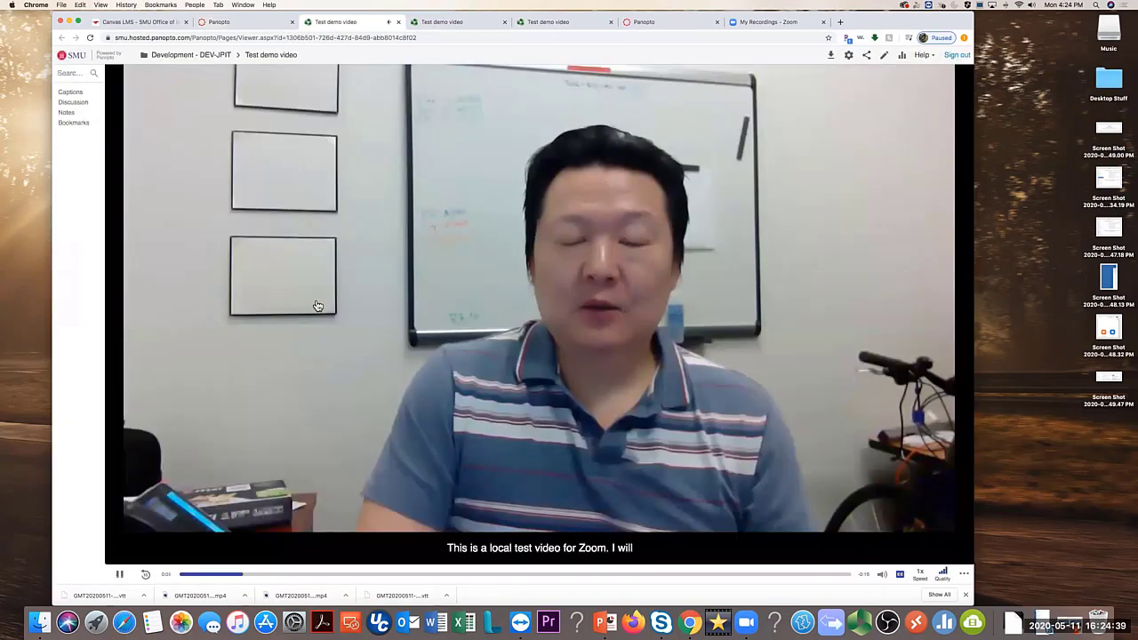
pyautogui.click(397, 303)
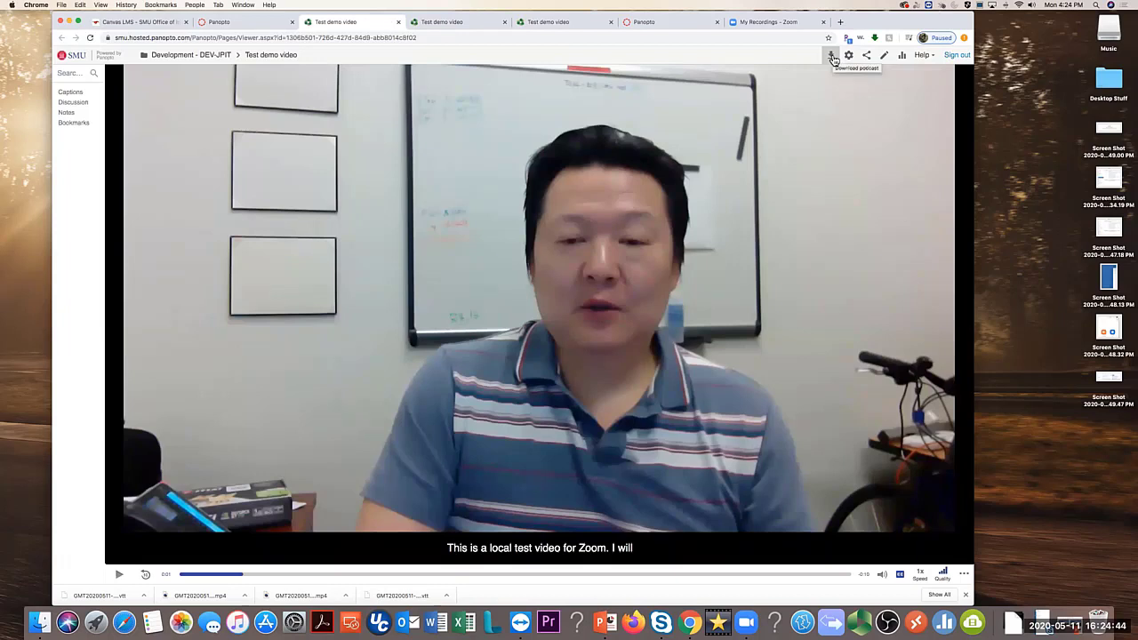
pyautogui.click(832, 56)
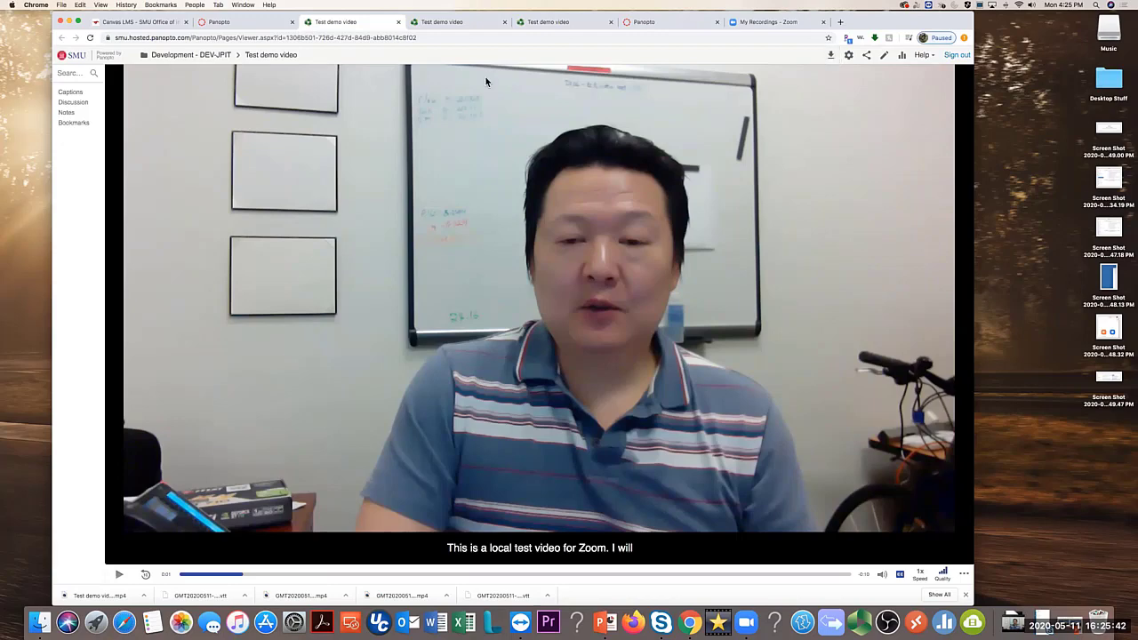
# - Move the Test demo video tab out and back, then close its editor and viewer tabs
pyautogui.moveTo(335, 21); pyautogui.dragTo(330, 71)
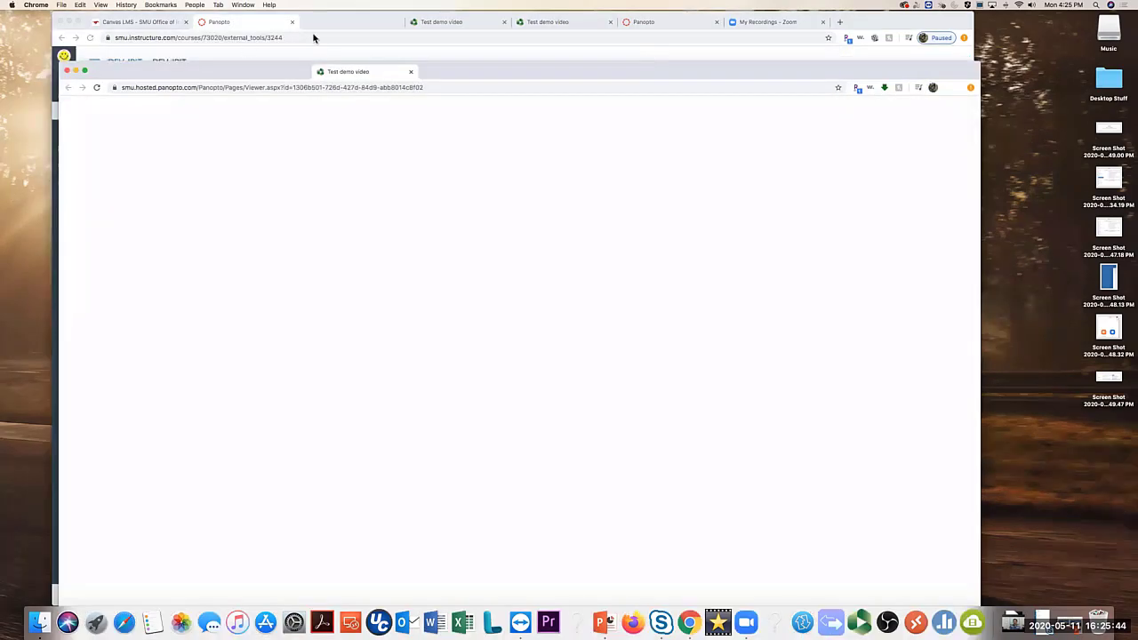
pyautogui.moveTo(329, 24); pyautogui.dragTo(331, 22)
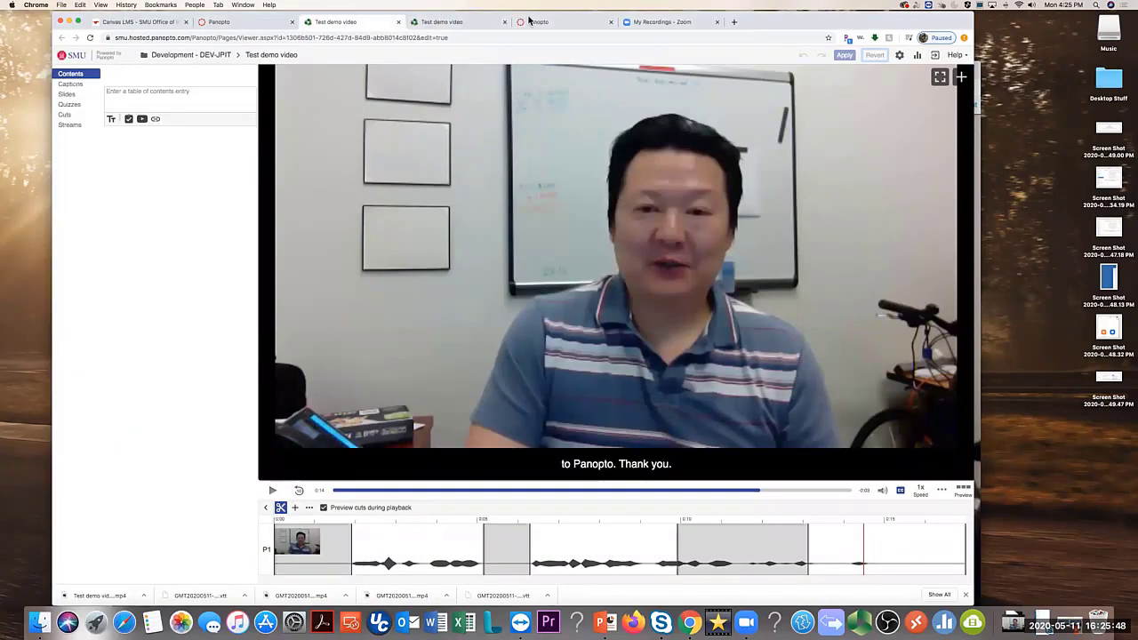
pyautogui.click(398, 22)
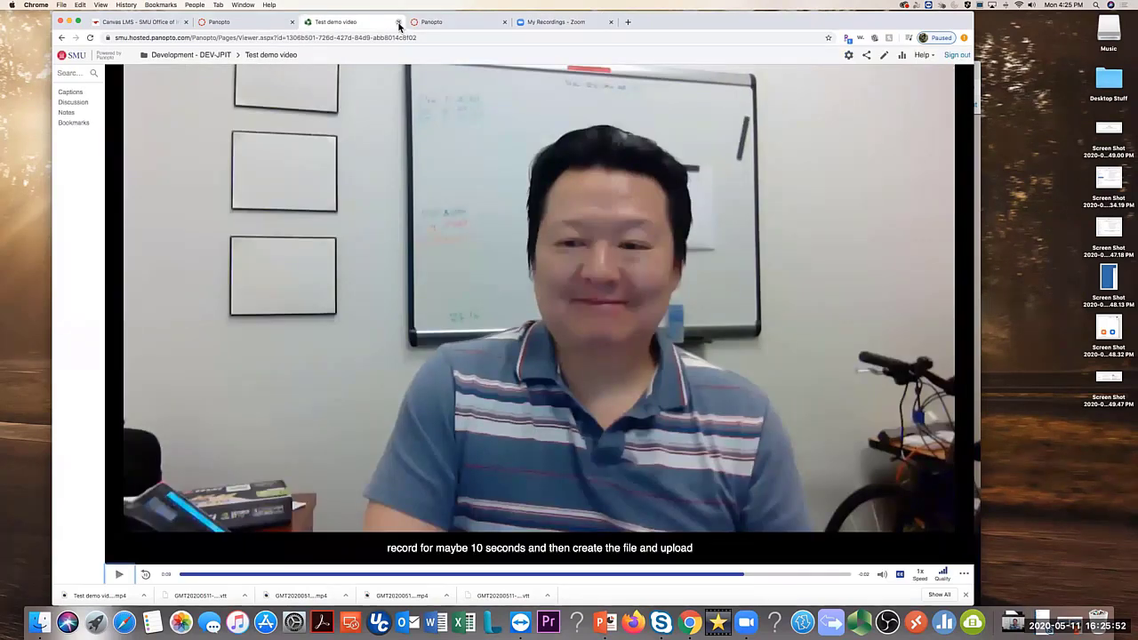
pyautogui.click(398, 23)
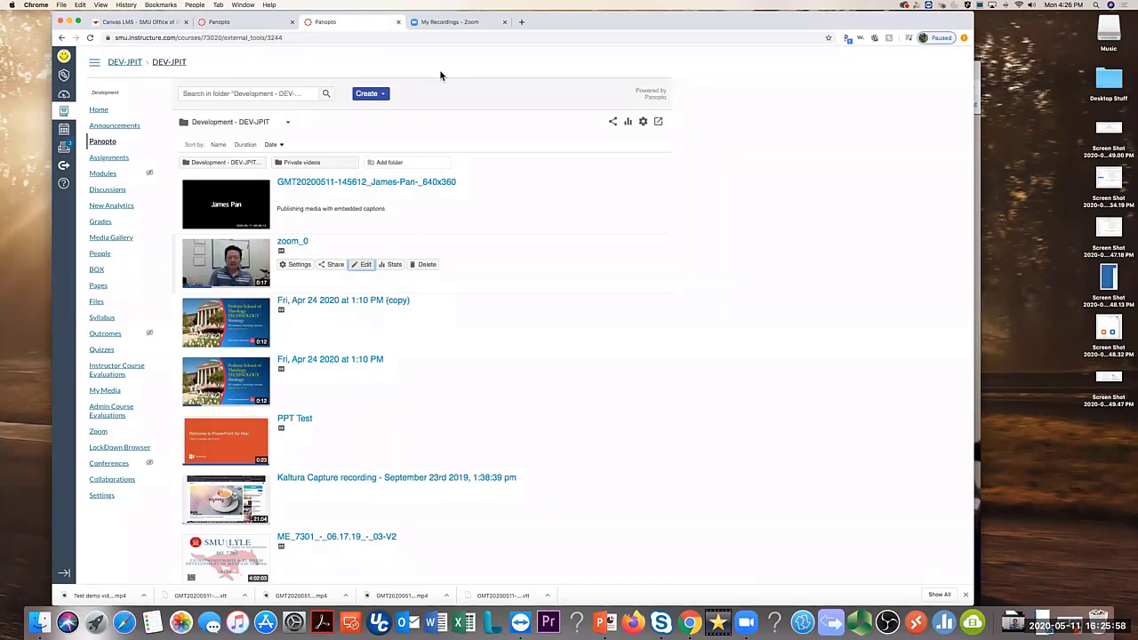
# - Start a new session via Create > Record a new session and launch the Panopto recorder
pyautogui.click(377, 96)
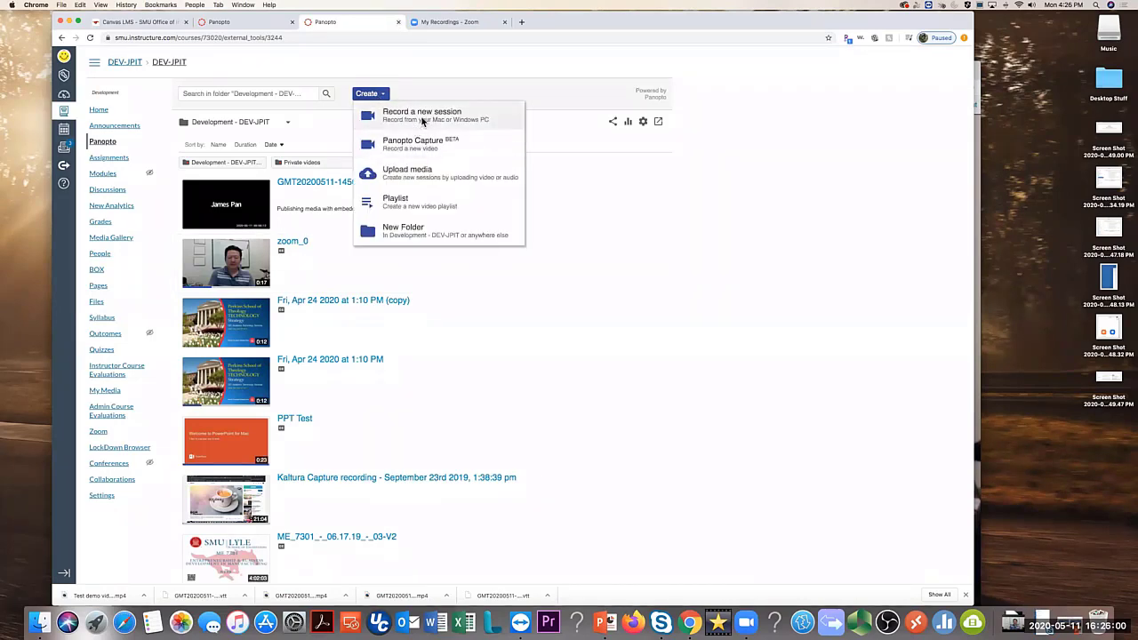
pyautogui.click(422, 118)
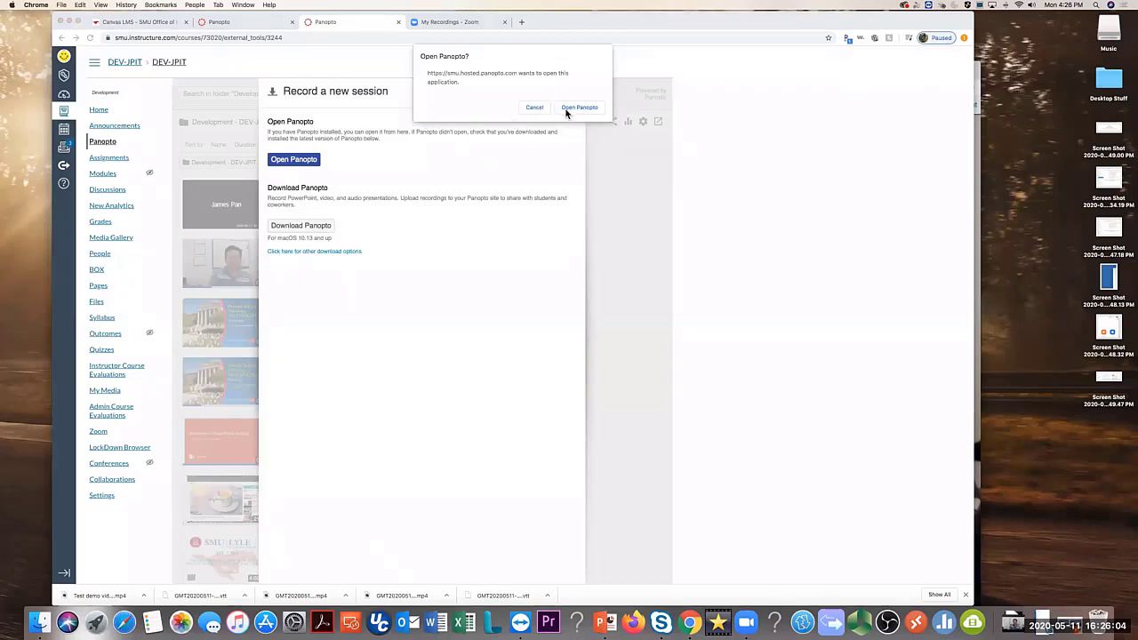
pyautogui.click(578, 107)
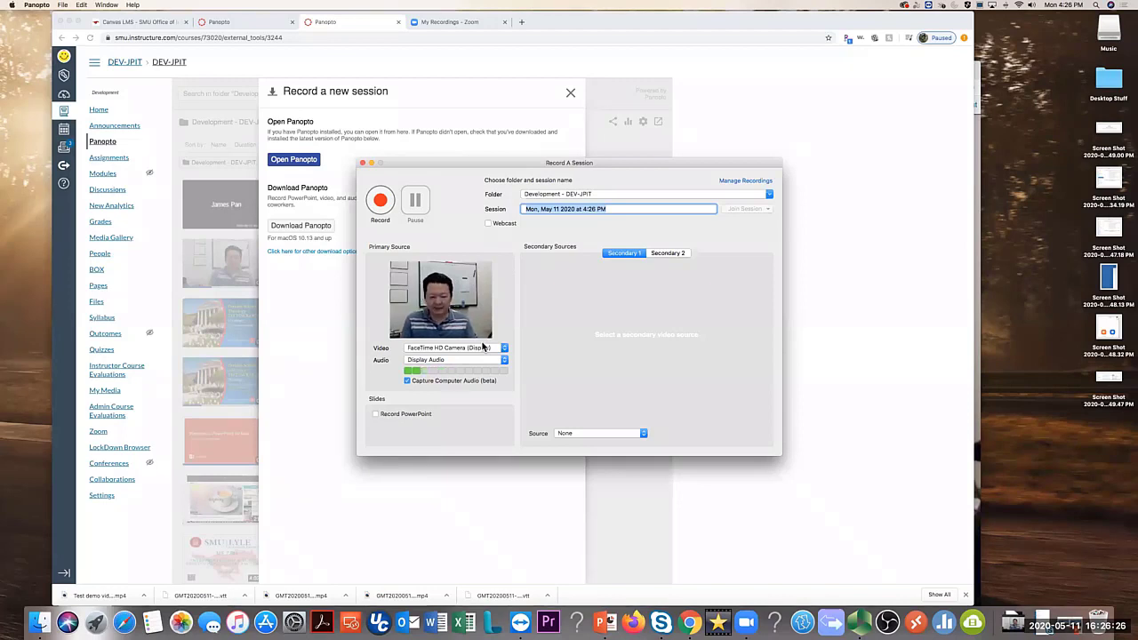
# - Enable Record PowerPoint, start recording, and bring up the 'Demo & More' slideshow
pyautogui.click(376, 415)
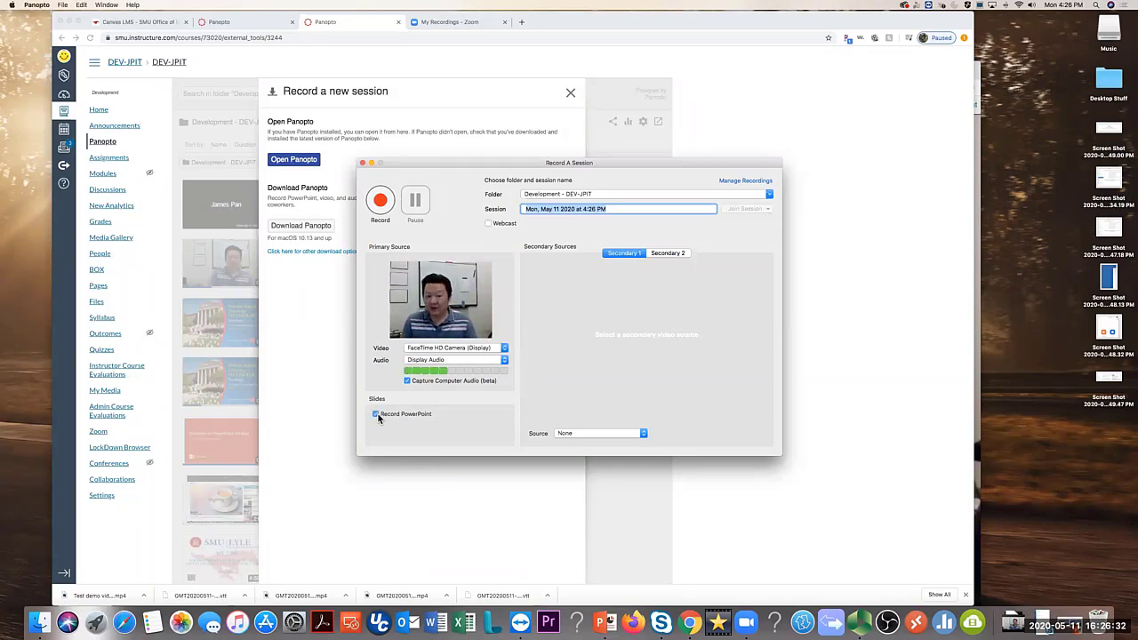
pyautogui.click(379, 204)
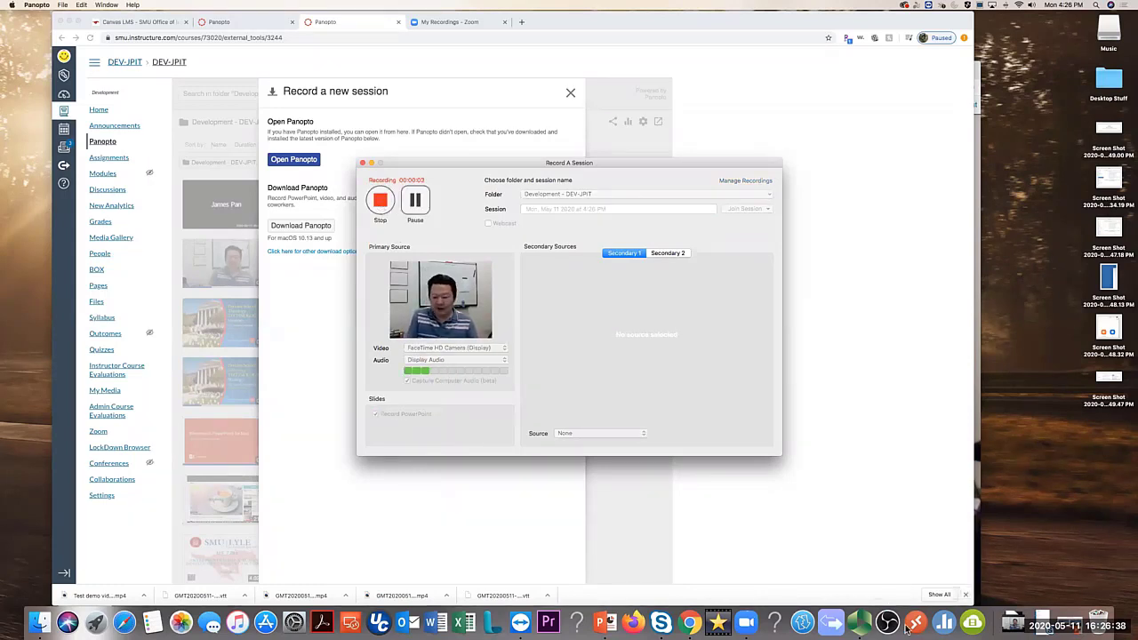
pyautogui.click(597, 624)
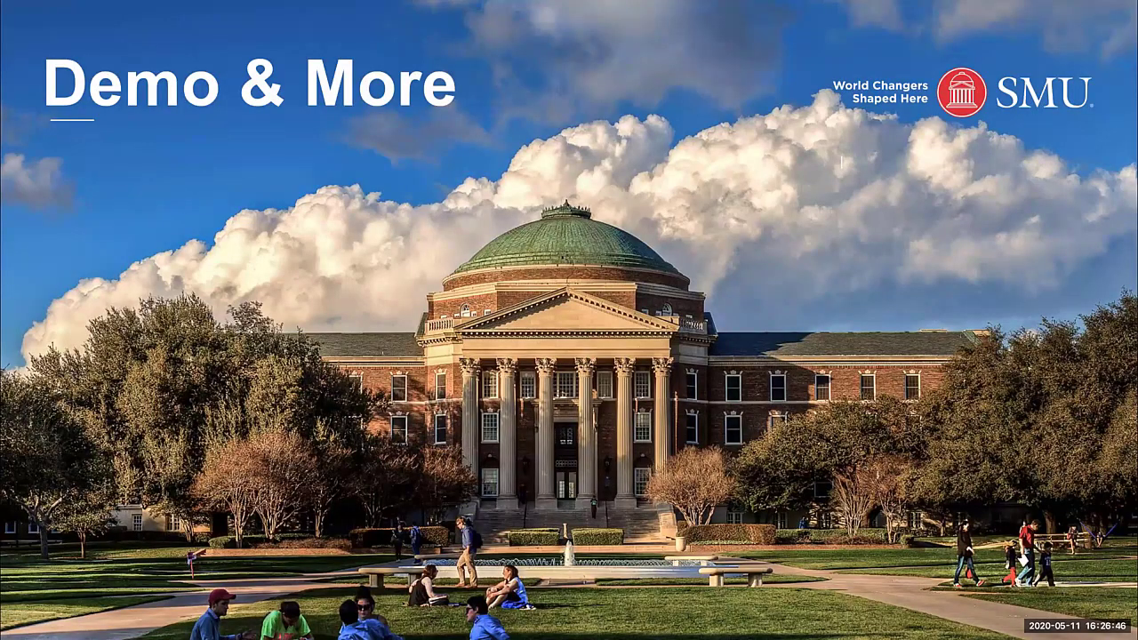
# - Advance the slideshow one slide, then stop the Panopto recording at 0:20
pyautogui.press('Right')
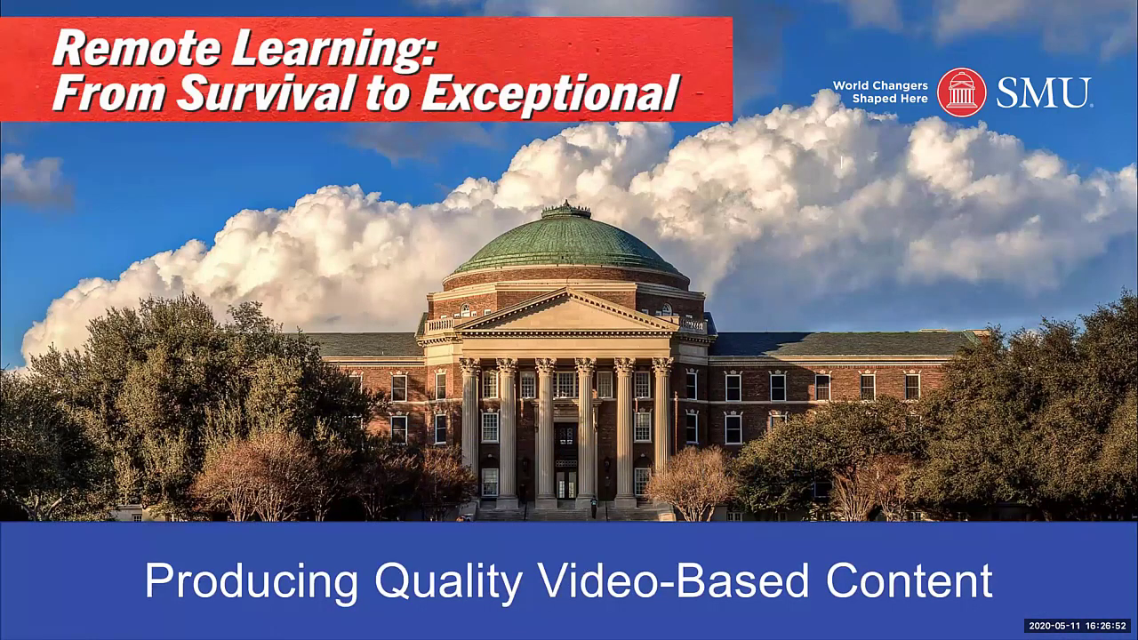
pyautogui.press('super+Tab')
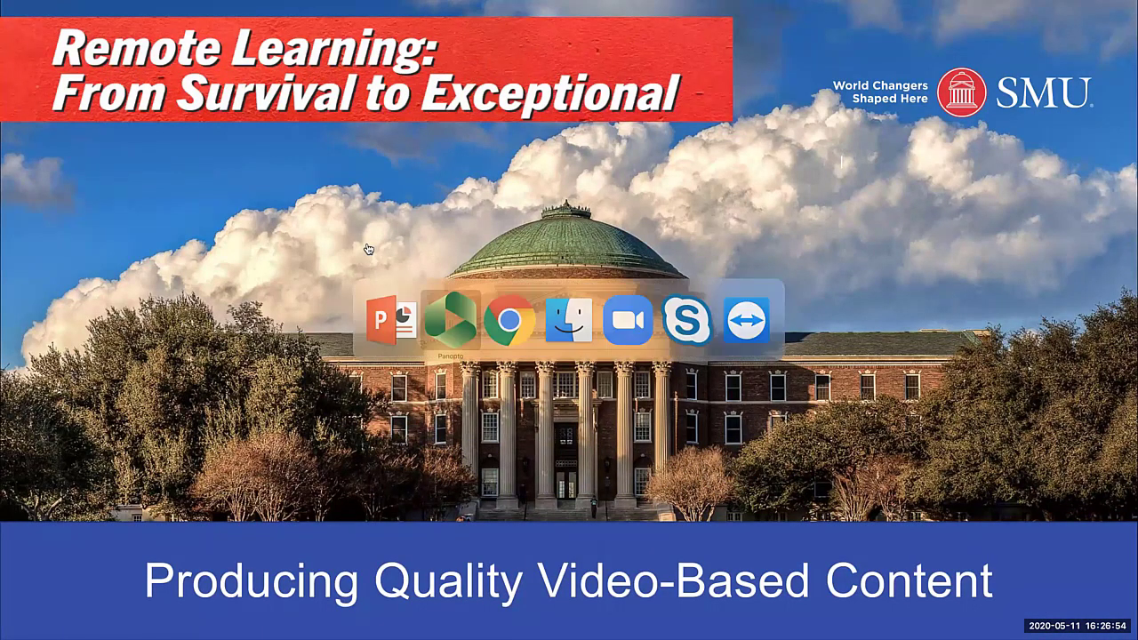
pyautogui.click(379, 201)
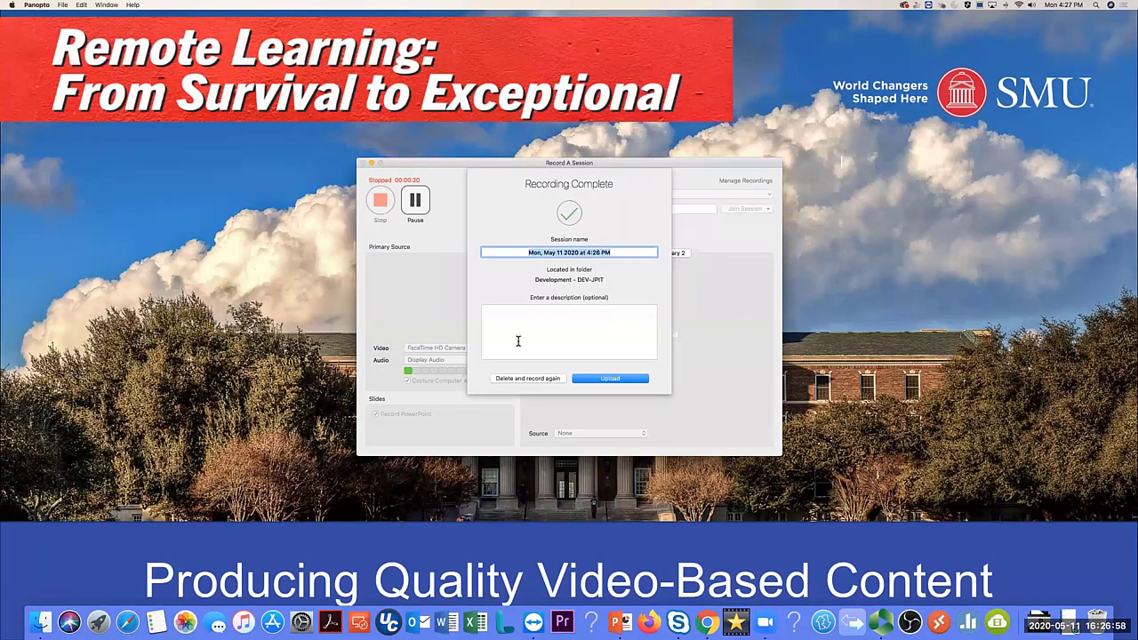
# - Name the session 'Test Panopto recording with PPT' and upload it to Development - DEV-JPIT
pyautogui.write('Test Pra')
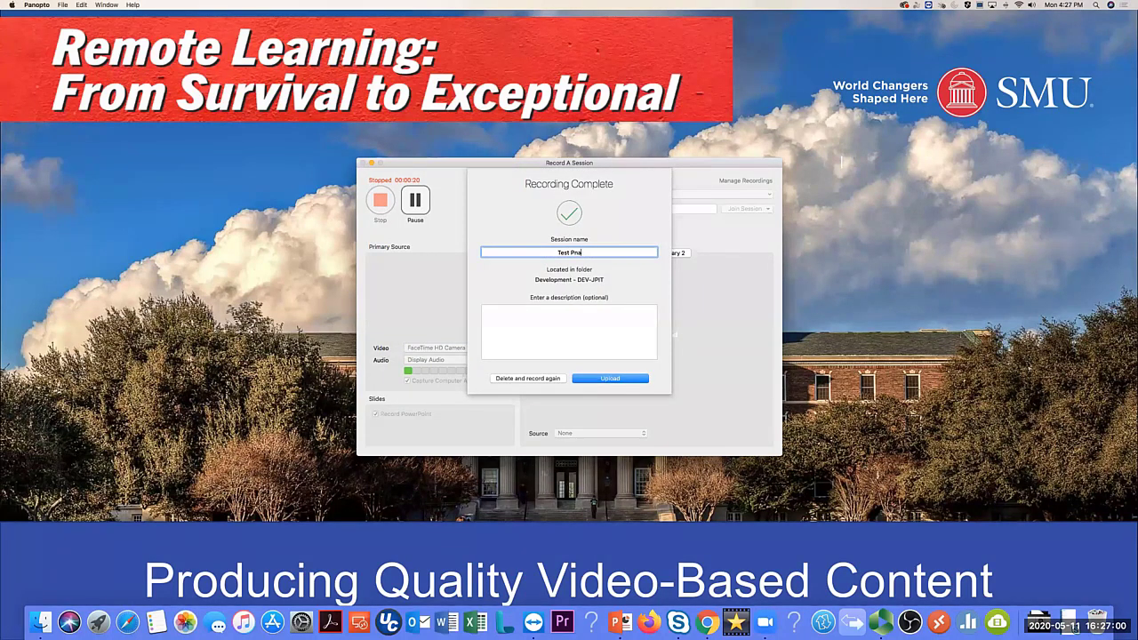
pyautogui.write('nopto recording wiht')
pyautogui.press('BackSpace')
pyautogui.press('BackSpace')
pyautogui.press('BackSpace')
pyautogui.write('ith PPT')
pyautogui.click(595, 377)
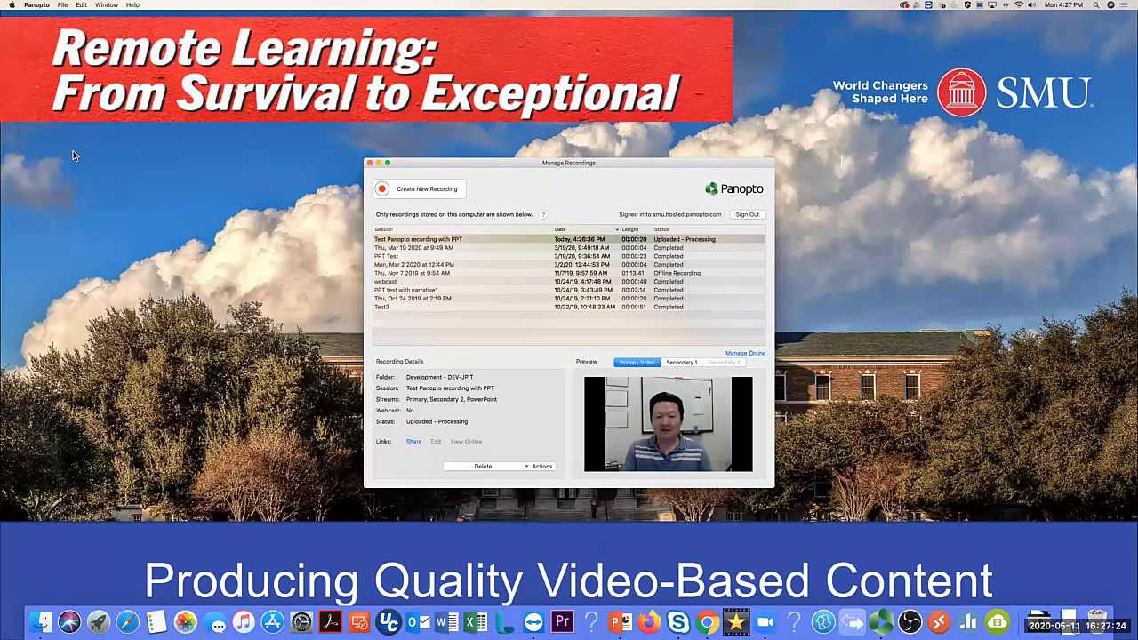
# - Close the Record a new session panel and reload the DEV-JPIT list to show the processing session
pyautogui.press('super+Tab')
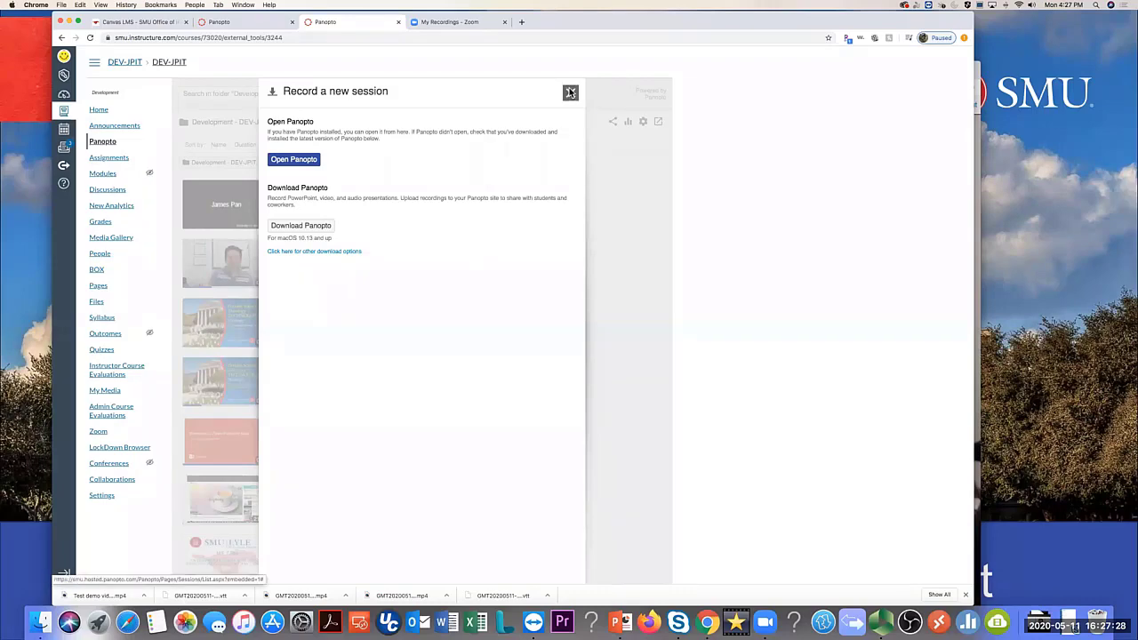
pyautogui.click(570, 93)
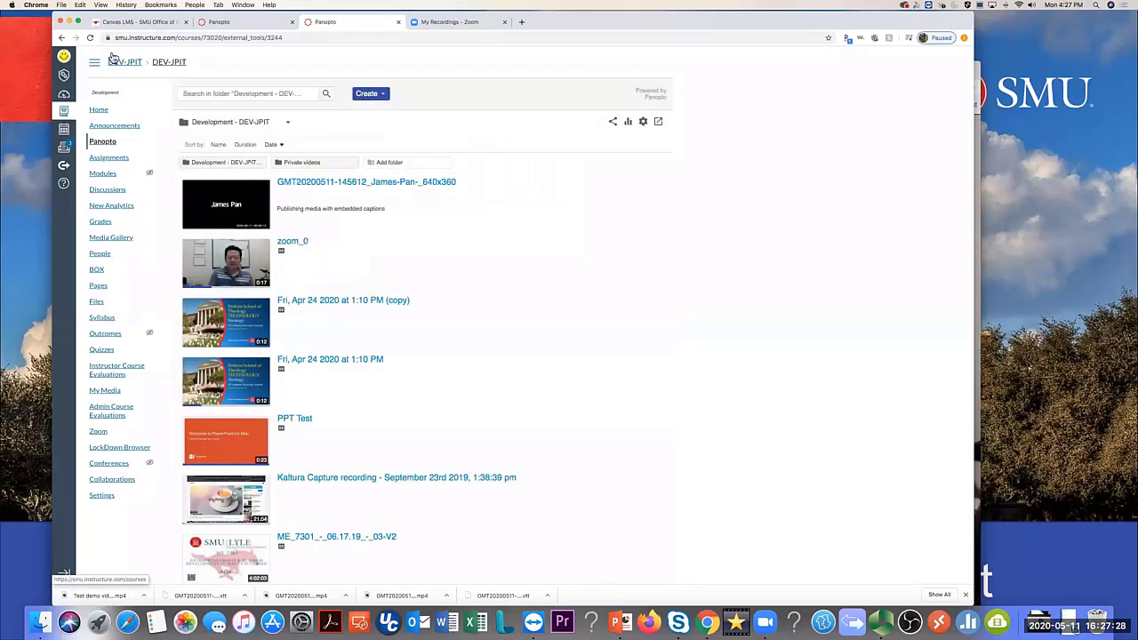
pyautogui.click(90, 38)
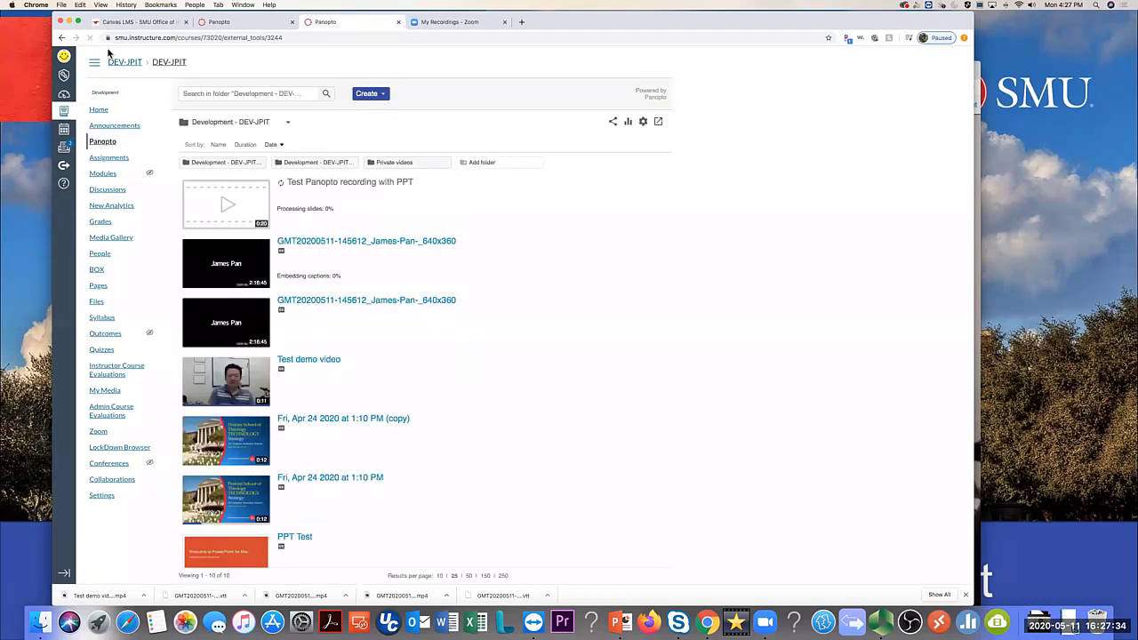
pyautogui.moveTo(303, 193)
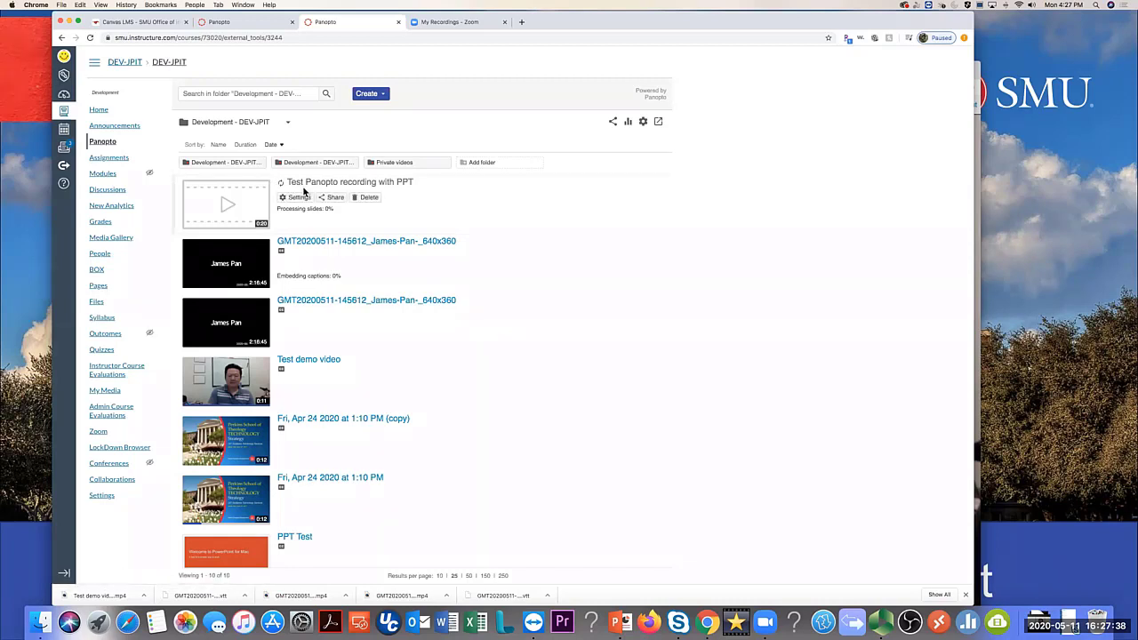
pyautogui.scroll(-1, 338, 323)
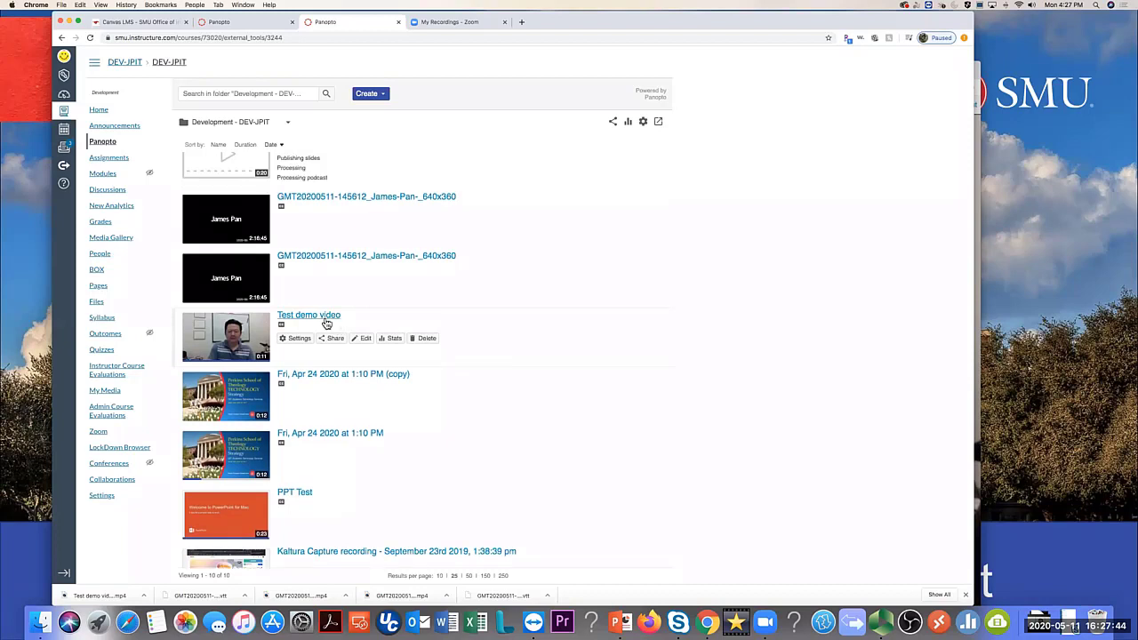
pyautogui.scroll(-1, 338, 323)
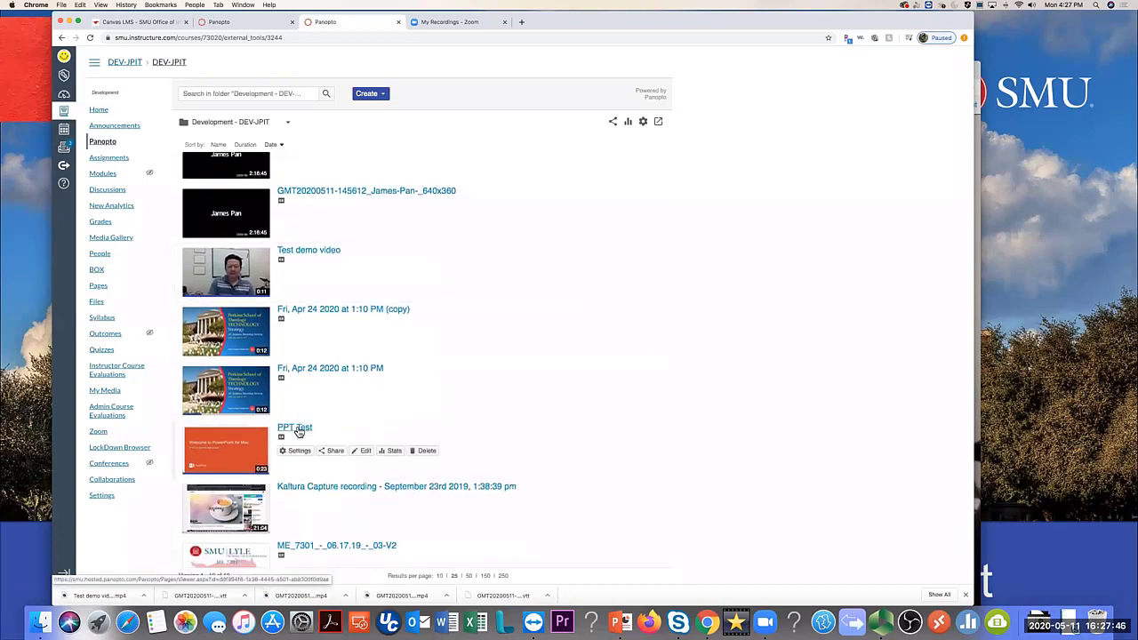
# - Open and play the PPT Test recording, continuing past its 0-of-1 quiz results
pyautogui.click(299, 430)
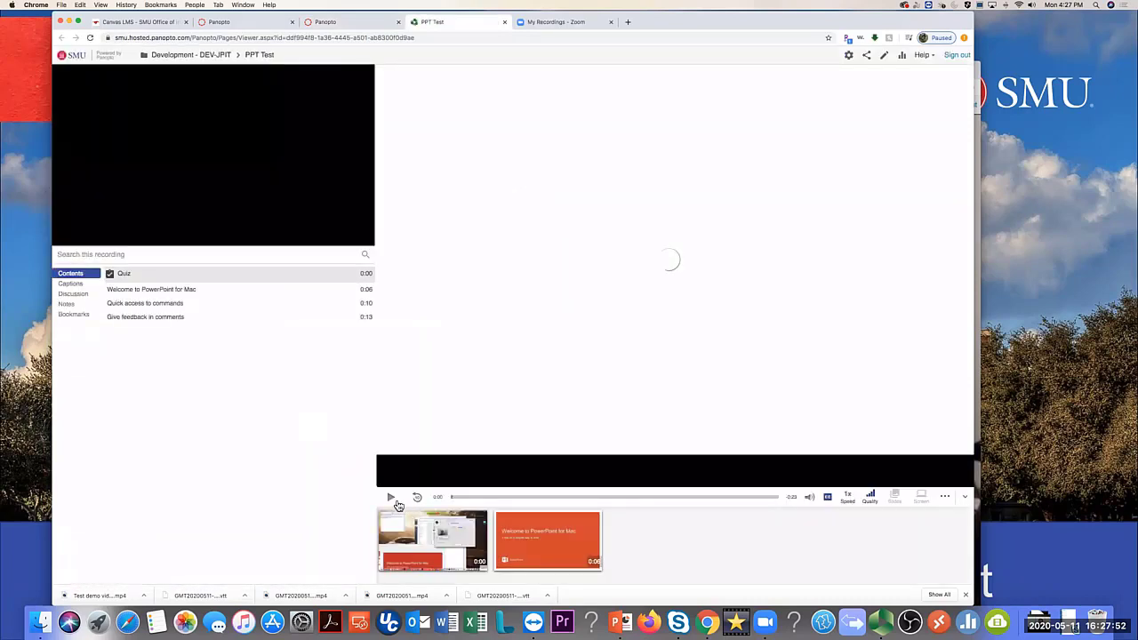
pyautogui.click(392, 500)
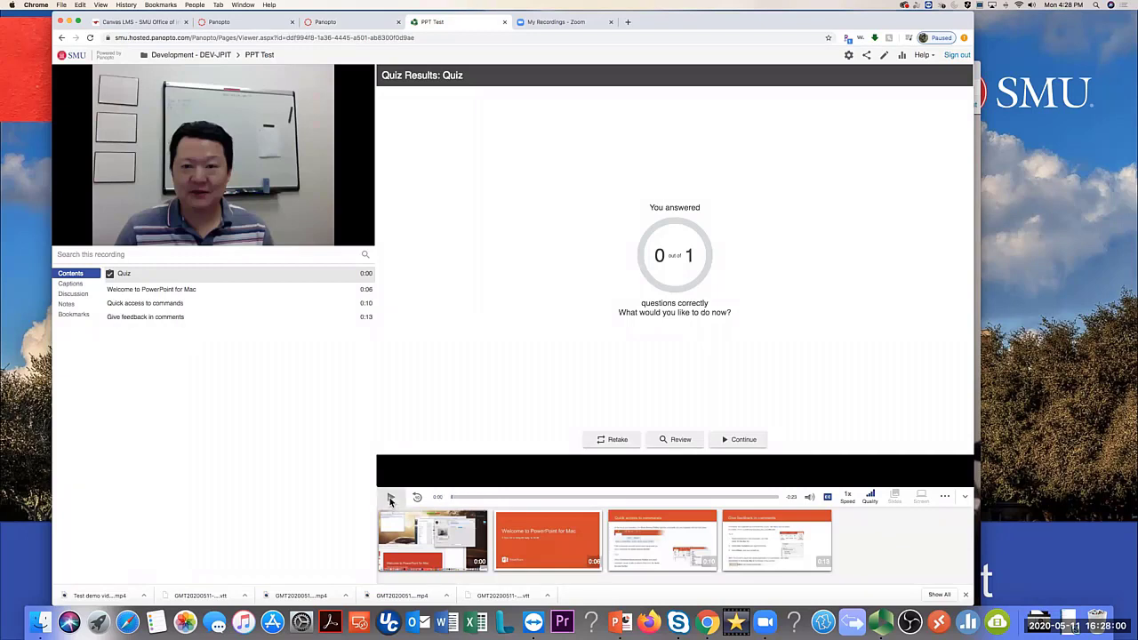
pyautogui.click(735, 439)
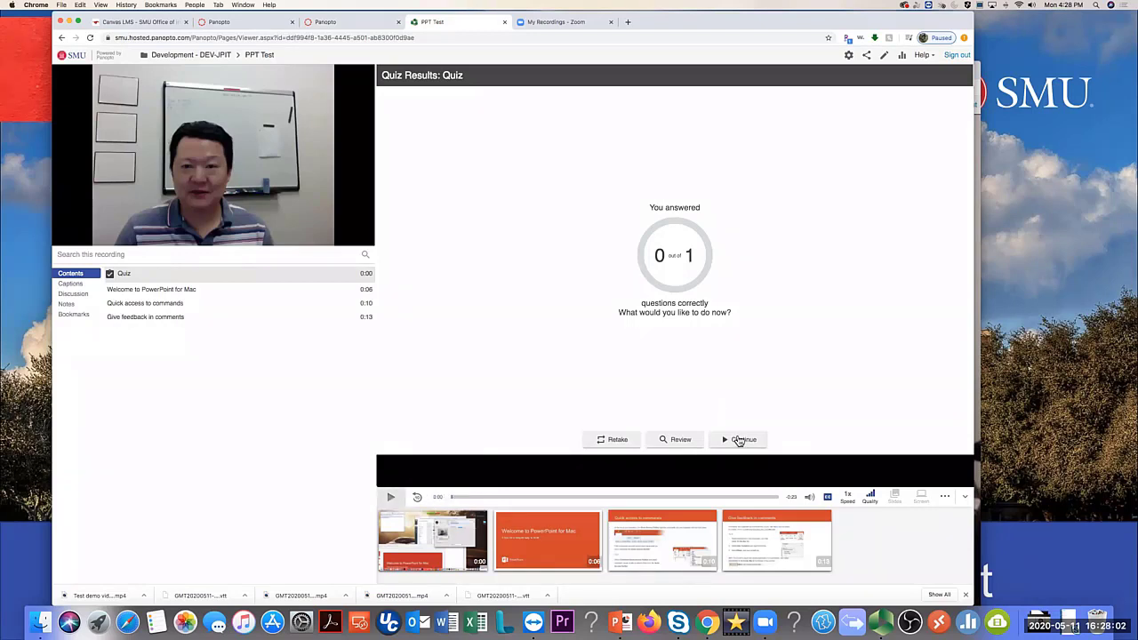
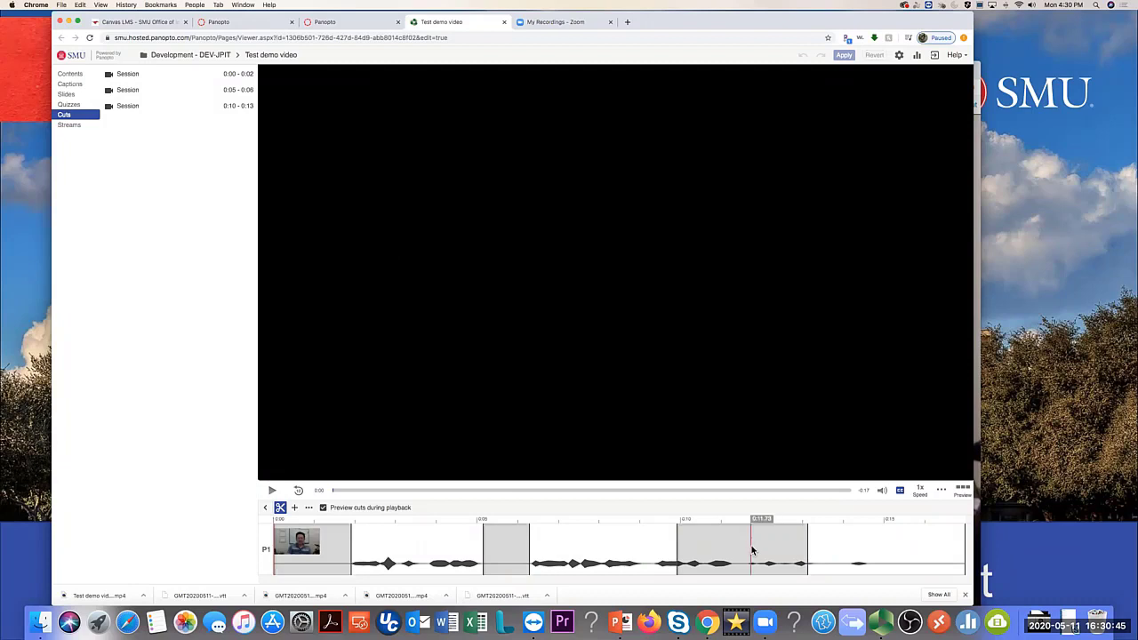
# - Delete the 0:10–0:13 cut from the cut list
pyautogui.click(151, 108)
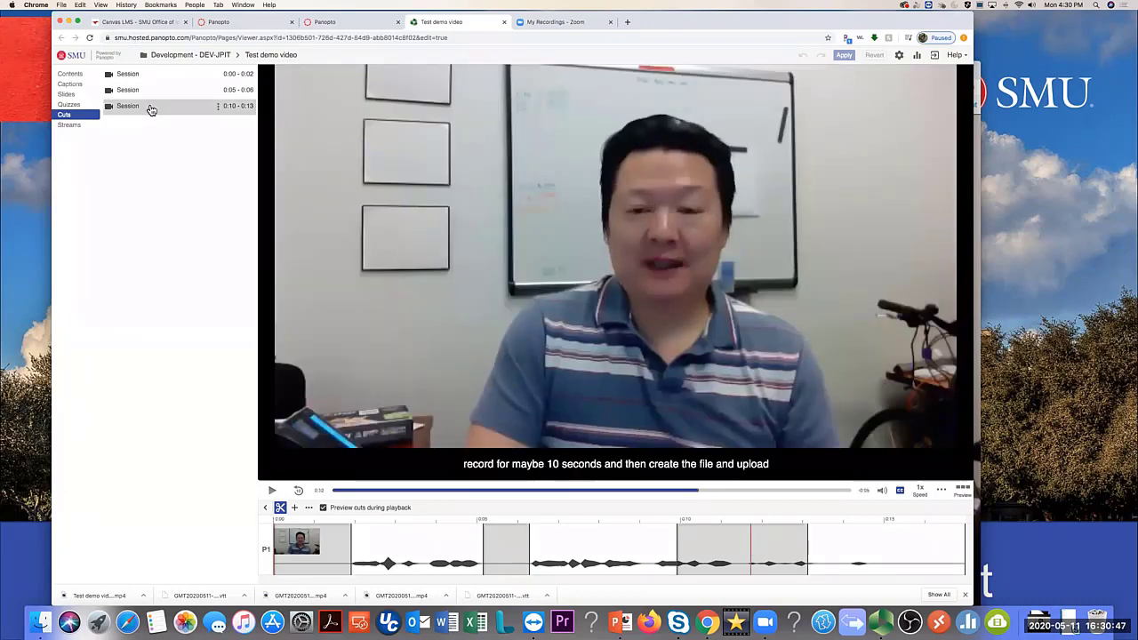
pyautogui.click(219, 110)
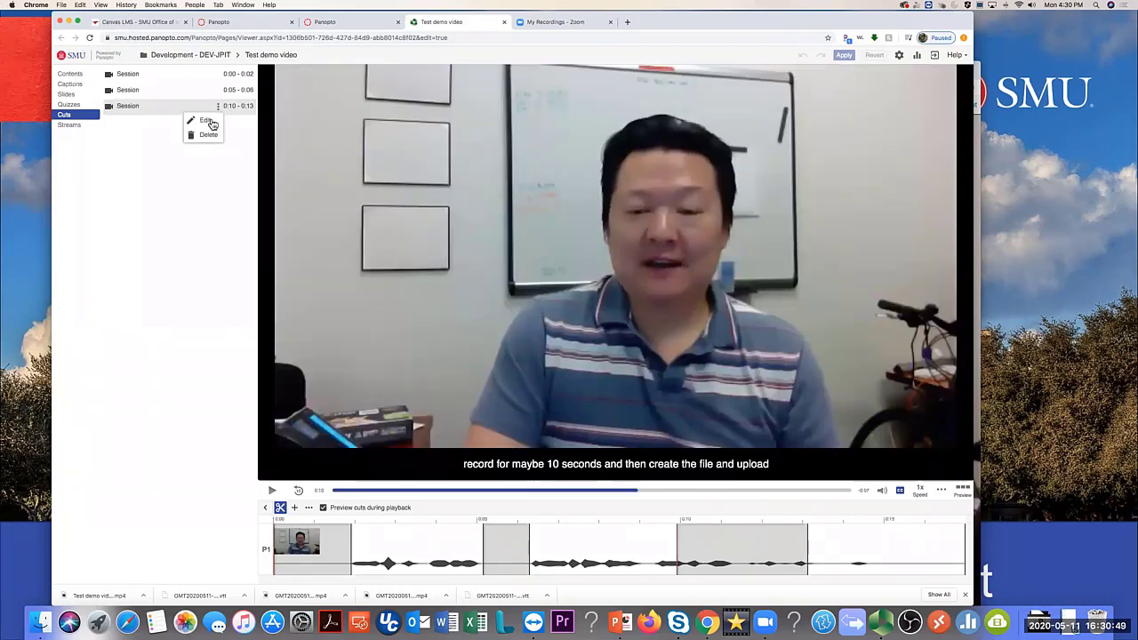
pyautogui.click(210, 138)
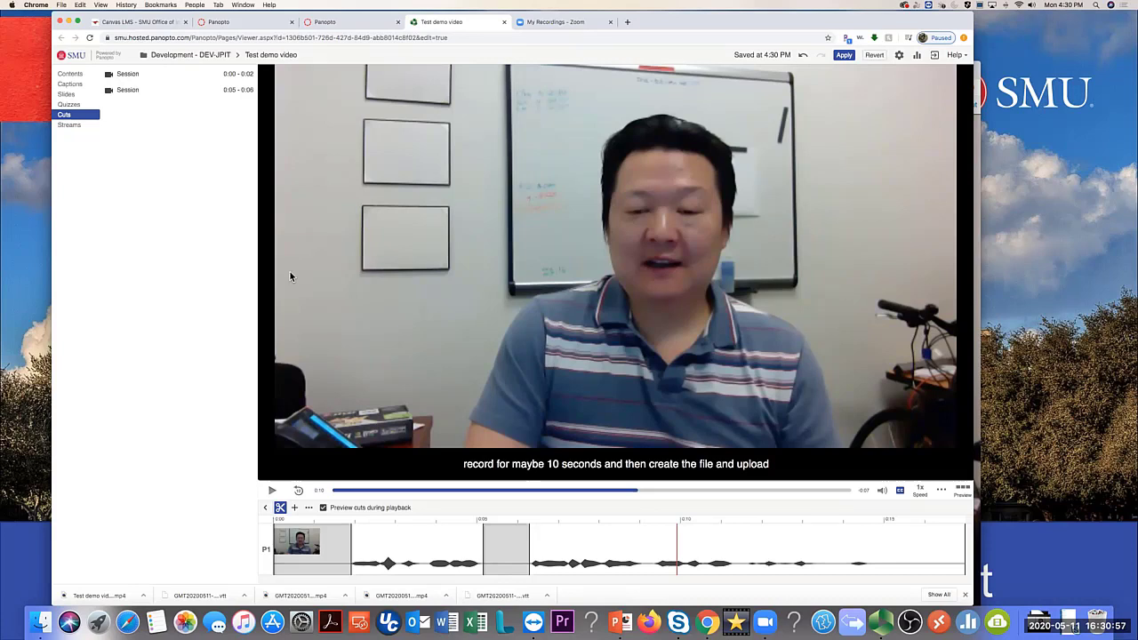
# - Edit the 0:05–0:06 cut so its end time becomes 0:00:10.29
pyautogui.click(200, 92)
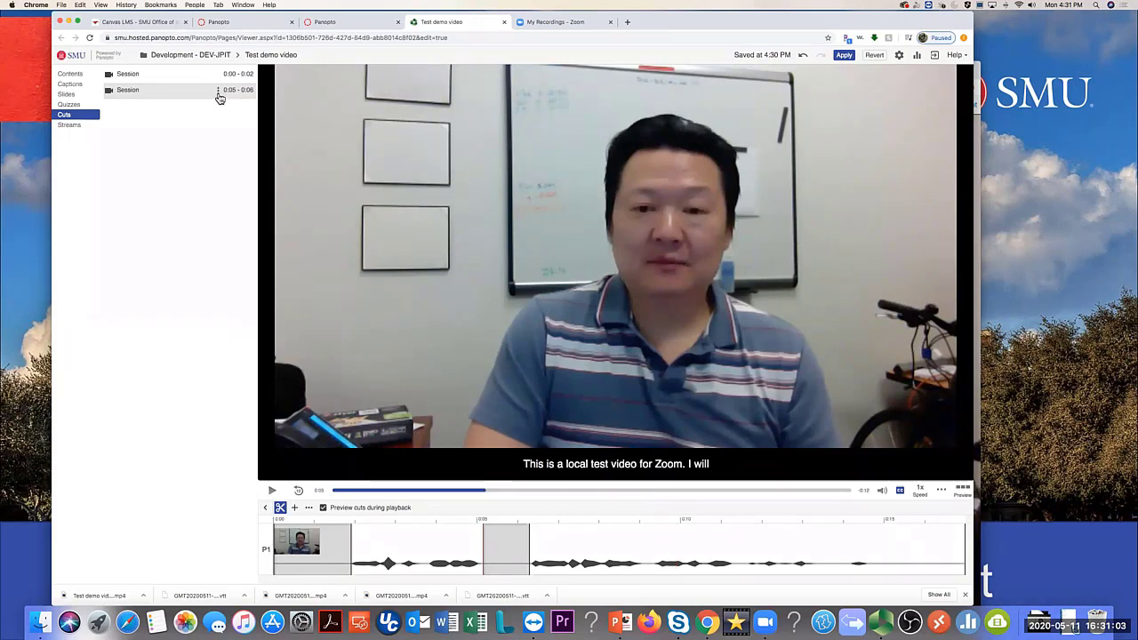
pyautogui.click(218, 91)
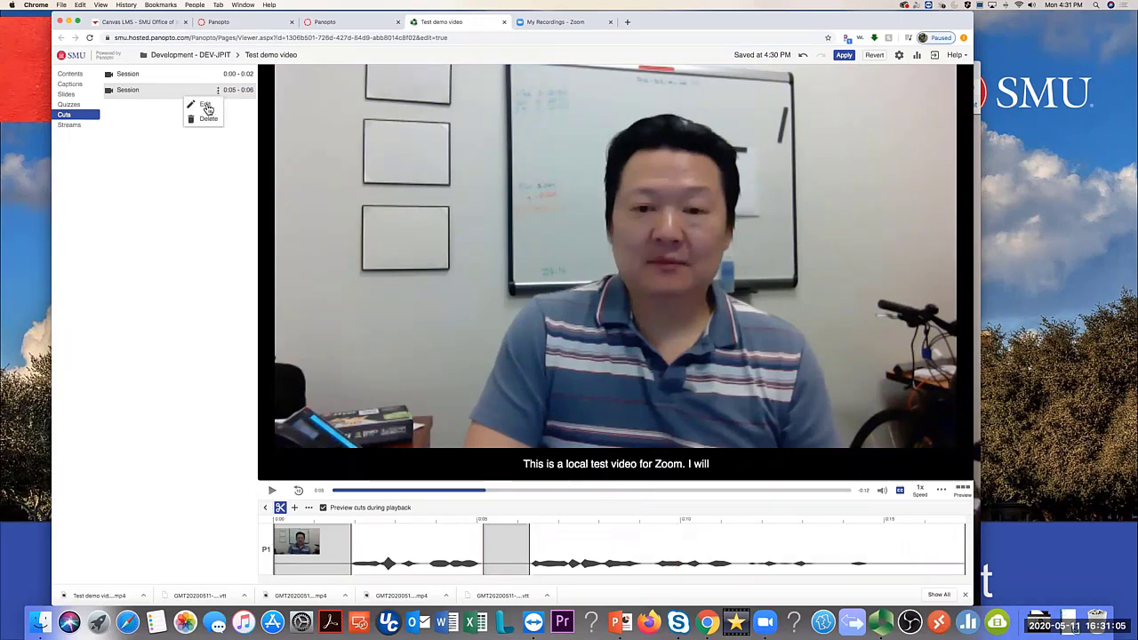
pyautogui.click(206, 108)
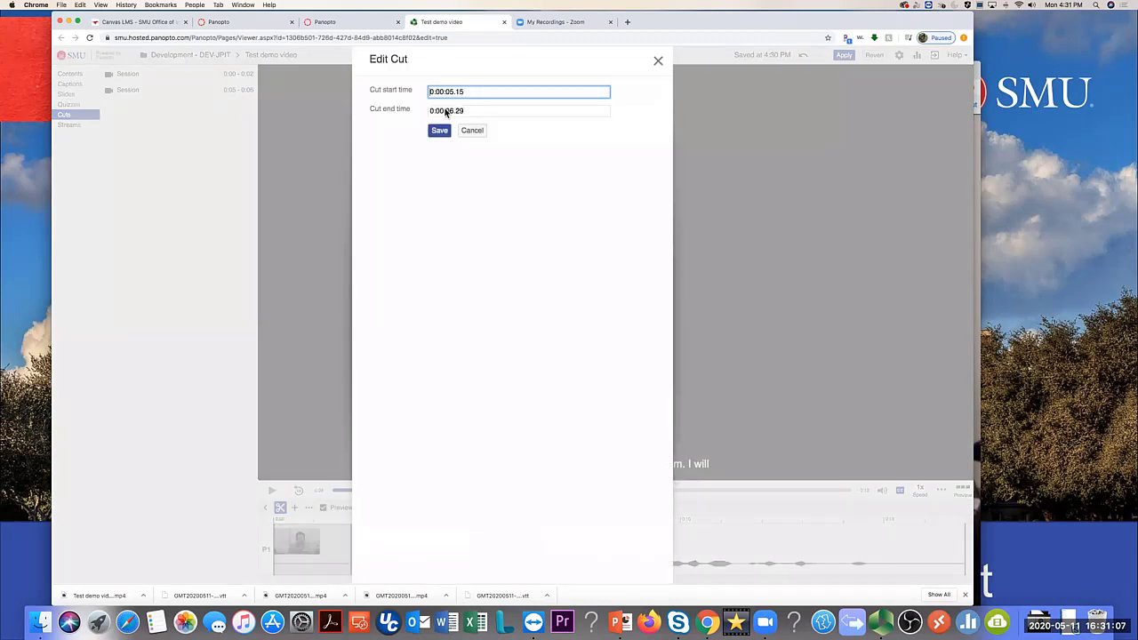
pyautogui.click(446, 112)
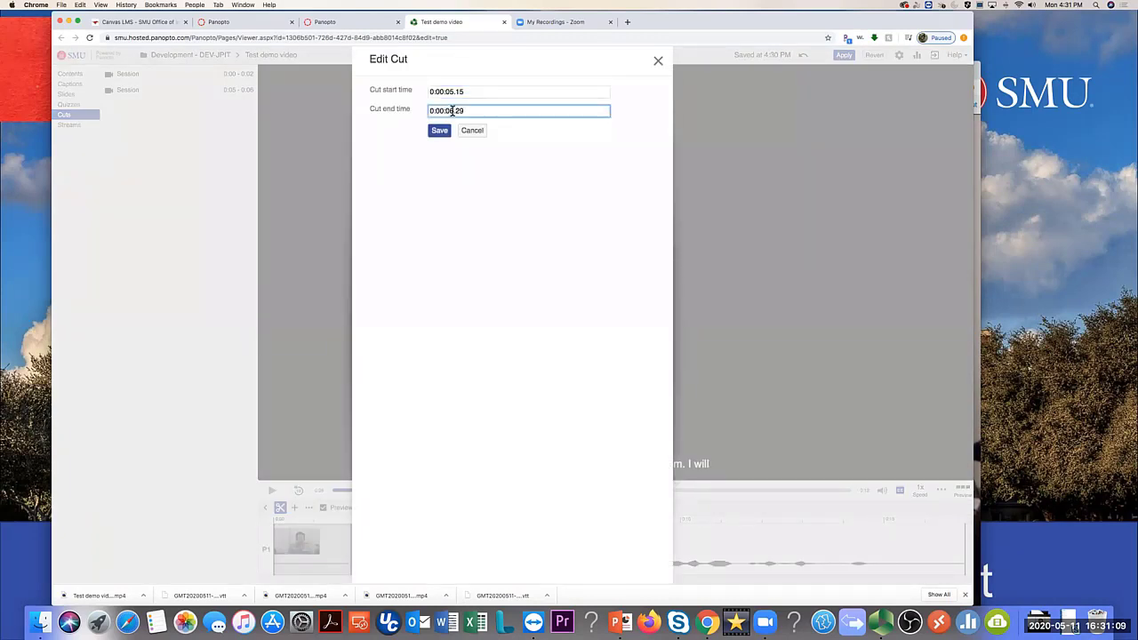
pyautogui.doubleClick(446, 110)
pyautogui.write('10')
pyautogui.click(438, 132)
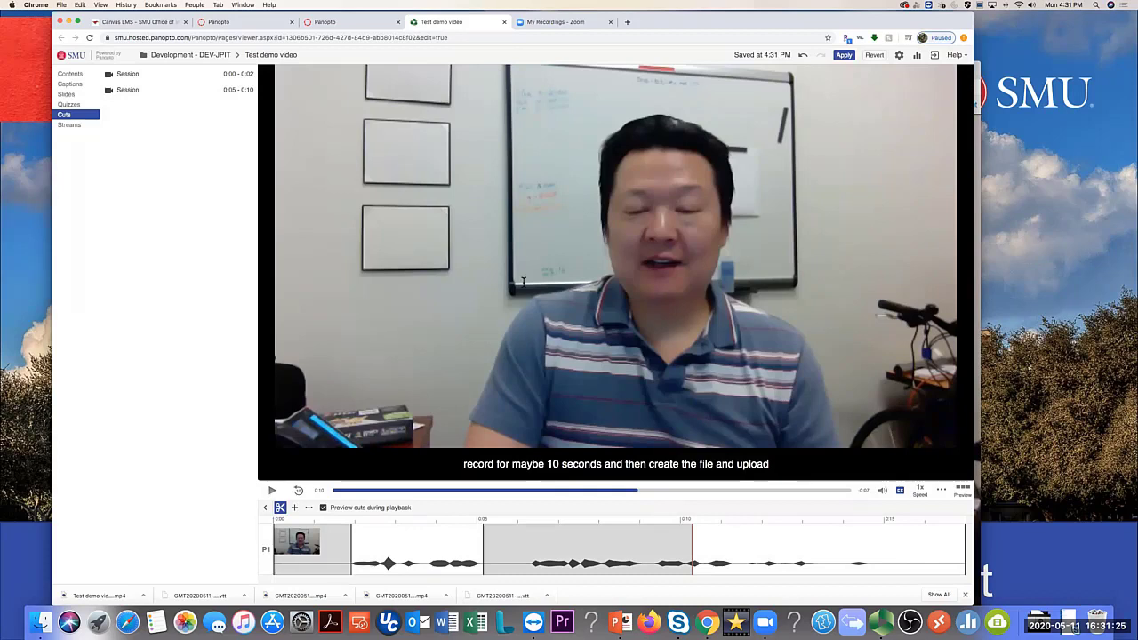
# - Mark a new 0:03–0:05 cut, check the 0:05–0:10 cut's timing unchanged, then go to Quizzes
pyautogui.click(533, 519)
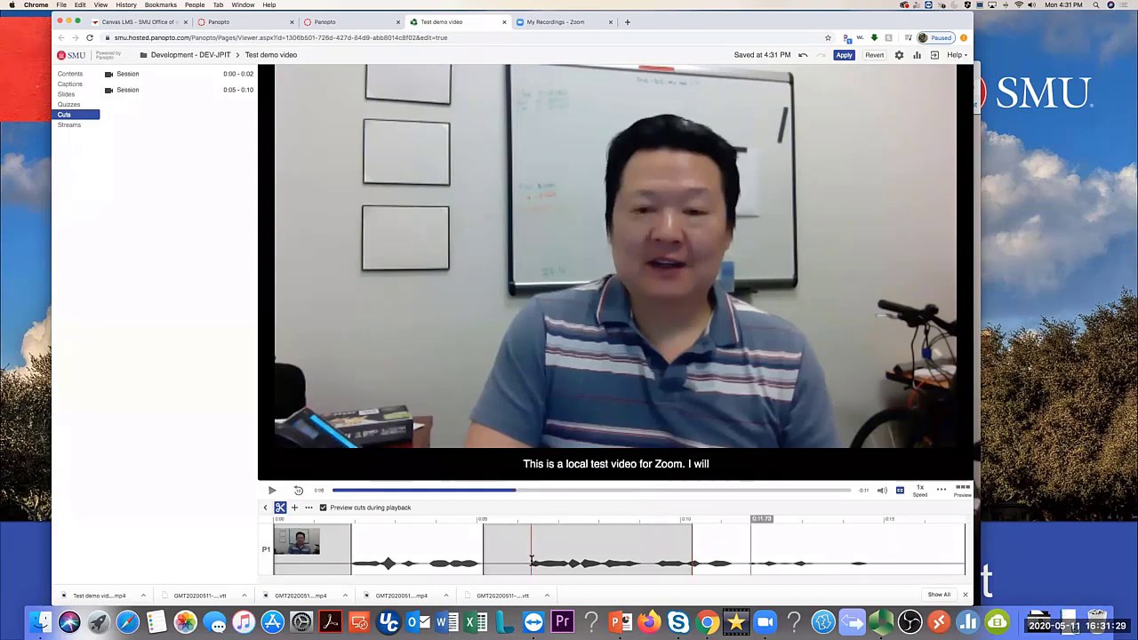
pyautogui.moveTo(462, 545); pyautogui.dragTo(400, 545)
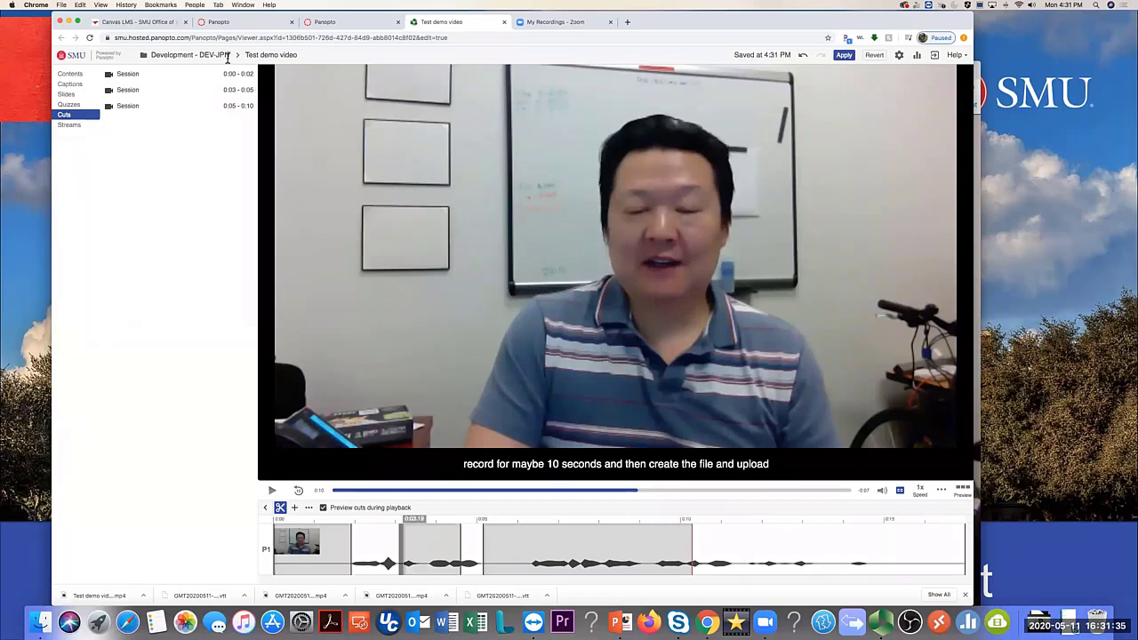
pyautogui.click(212, 107)
pyautogui.click(218, 105)
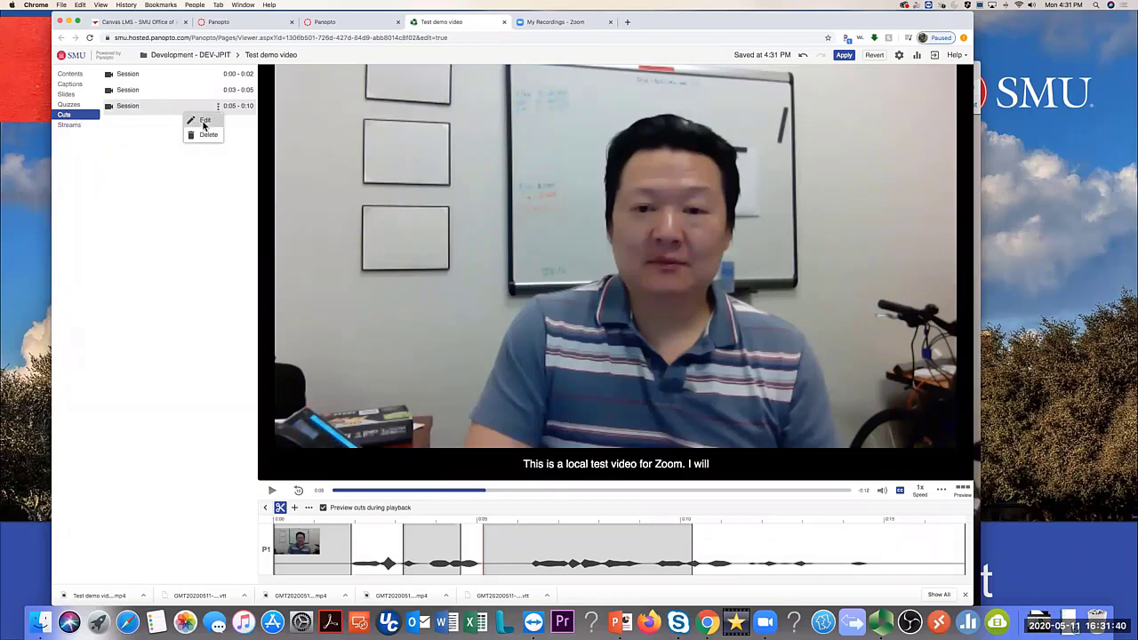
pyautogui.click(204, 123)
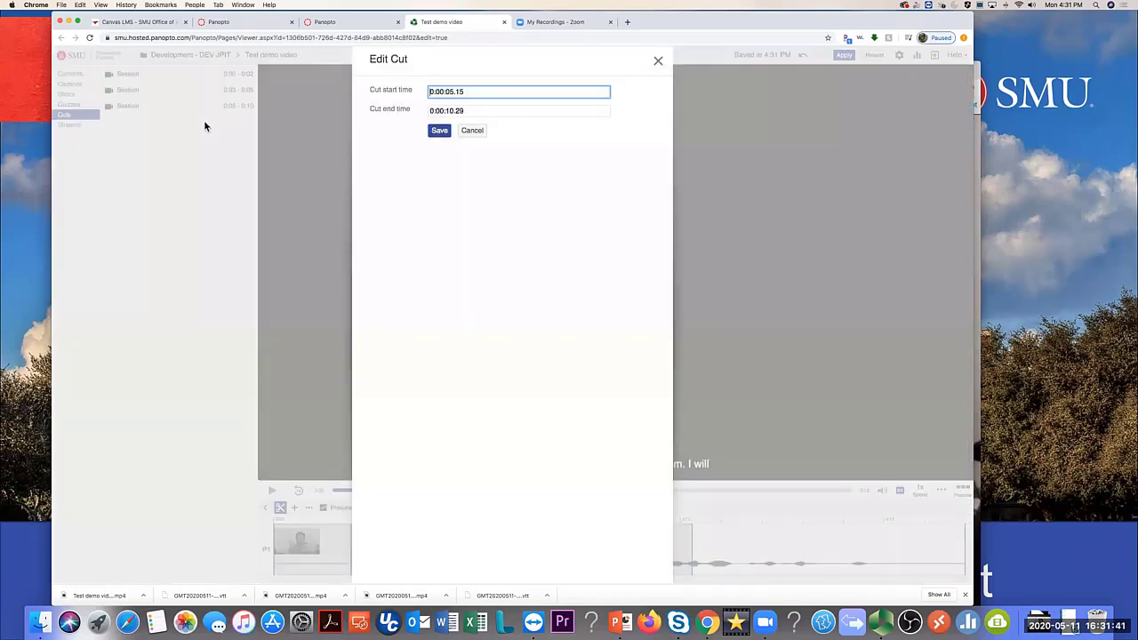
pyautogui.click(474, 131)
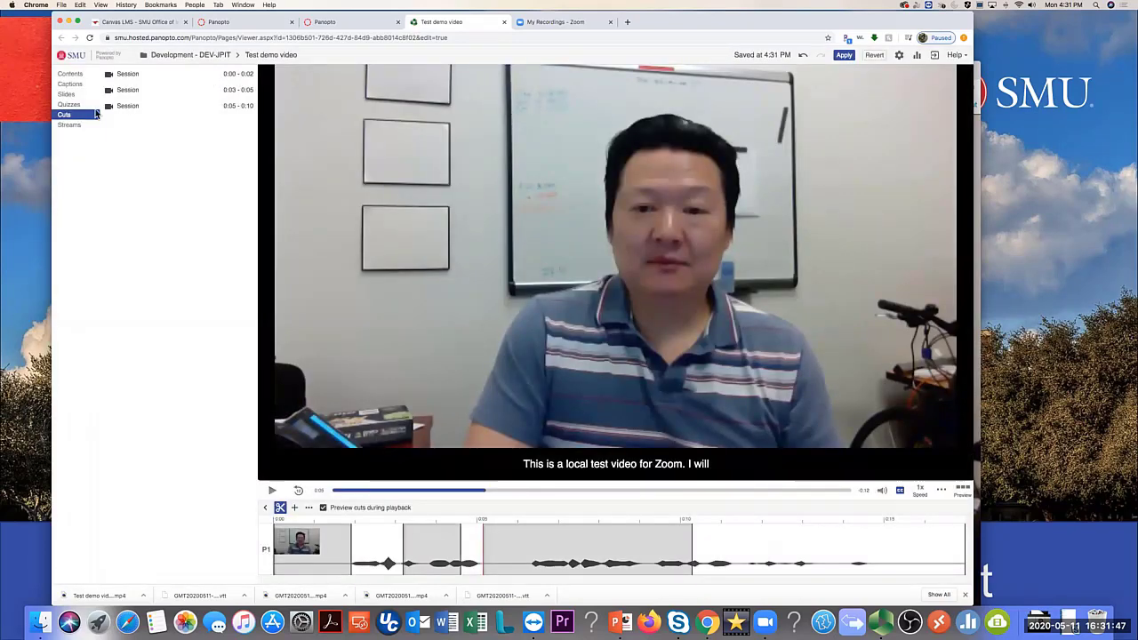
pyautogui.click(68, 105)
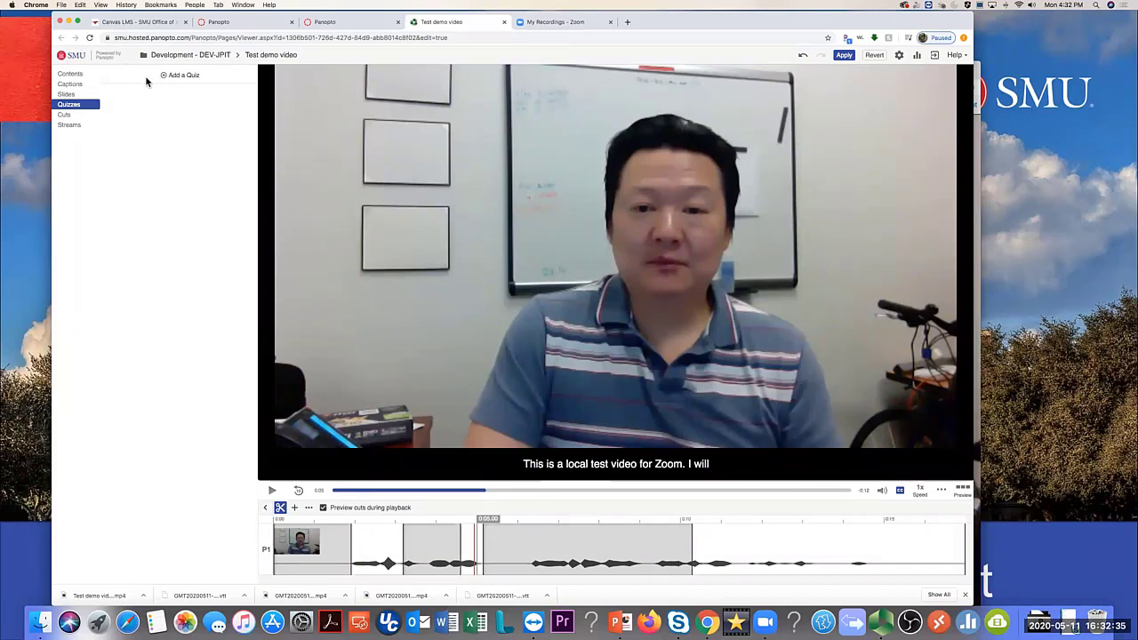
# - Insert a quiz at 0:05, pause playback, and open that quiz in the editor
pyautogui.click(164, 76)
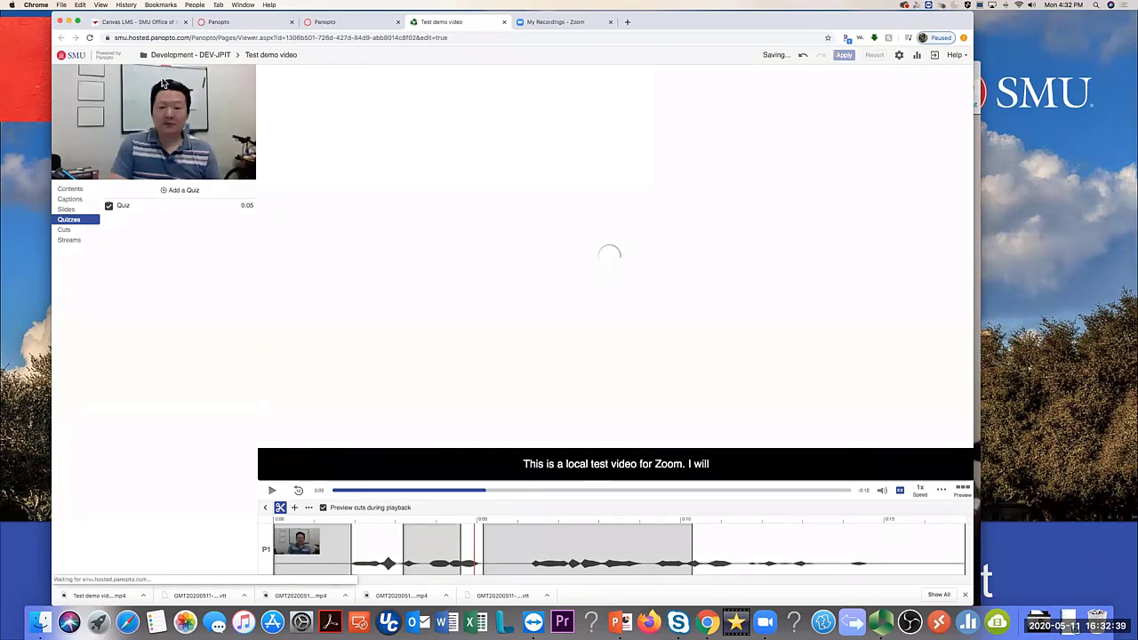
pyautogui.press('Escape')
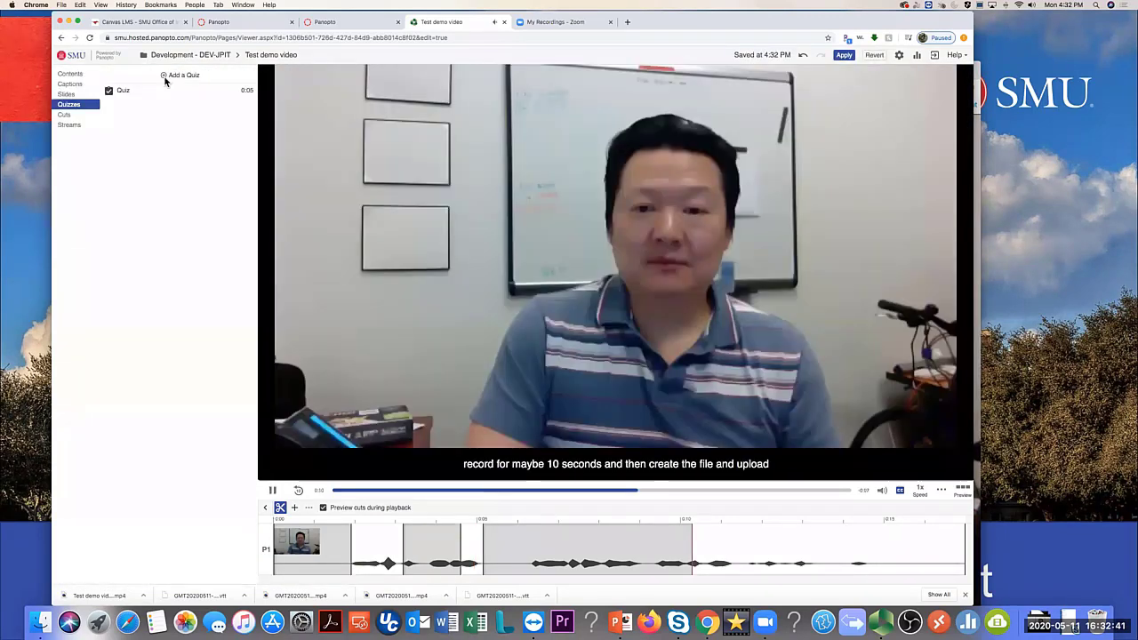
pyautogui.click(346, 360)
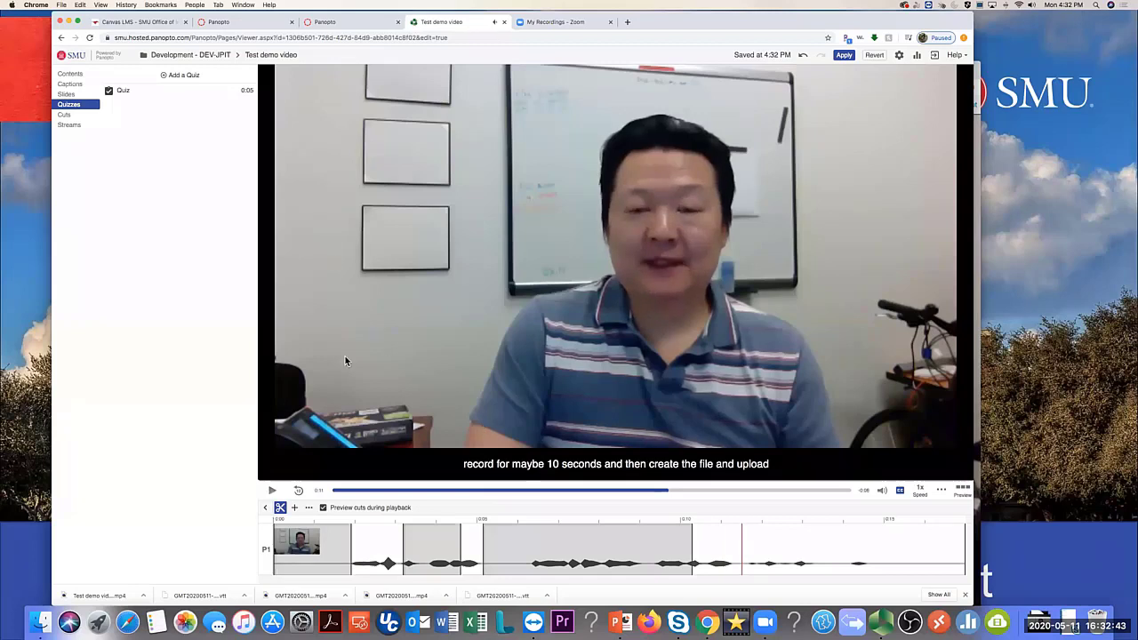
pyautogui.click(153, 91)
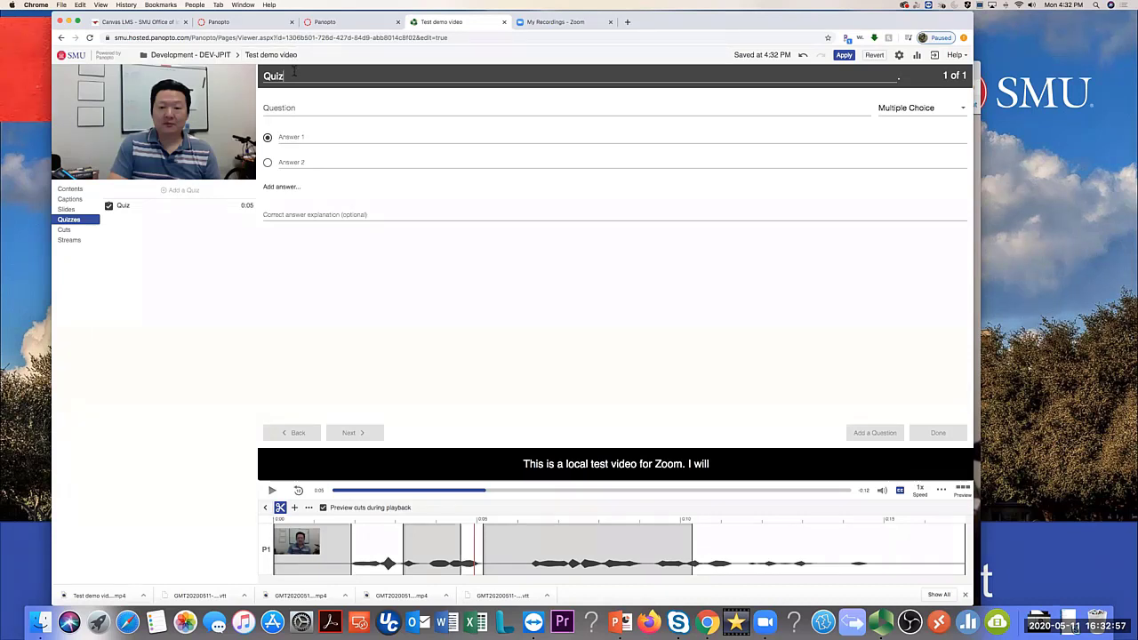
# - Title the first question Q1 and write the question 'What is my name?'
pyautogui.press('BackSpace')
pyautogui.press('BackSpace')
pyautogui.press('BackSpace')
pyautogui.press('BackSpace')
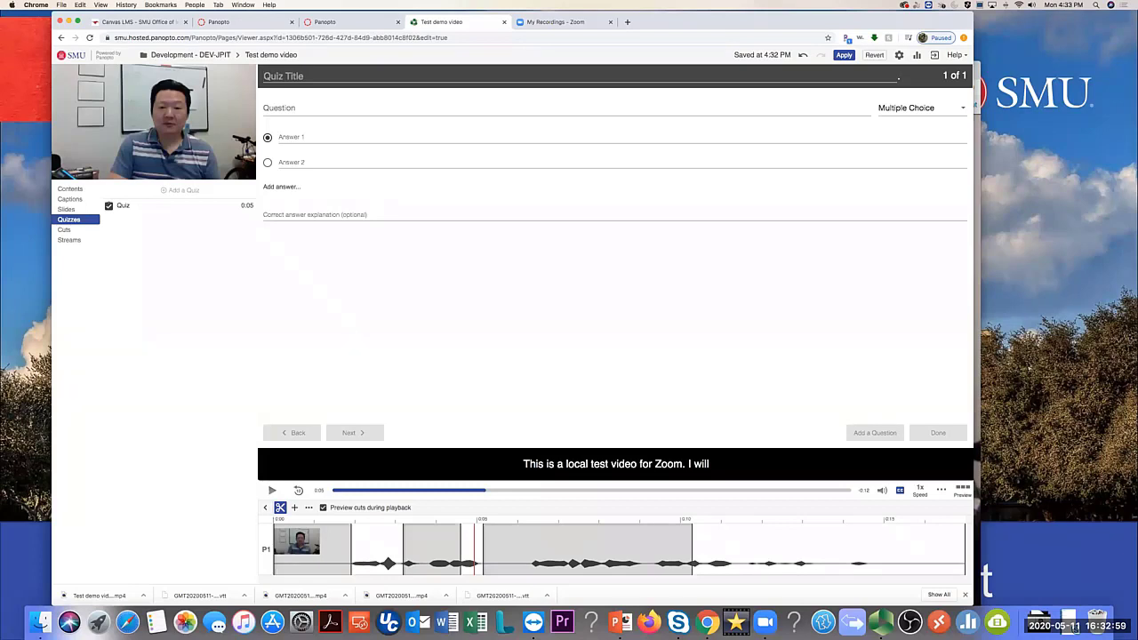
pyautogui.write('Q1')
pyautogui.click(298, 104)
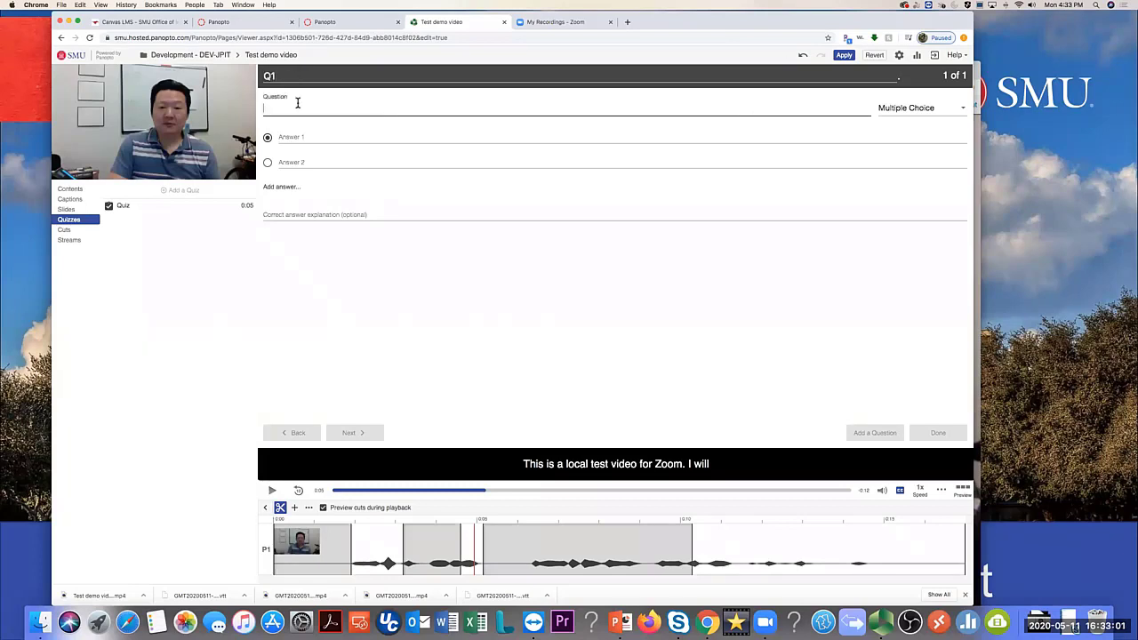
pyautogui.write('Whay id')
pyautogui.press('BackSpace')
pyautogui.press('BackSpace')
pyautogui.press('BackSpace')
pyautogui.write('y io')
pyautogui.write('s my name?')
# - Enter answer choices John, James and David, marking James as correct
pyautogui.click(303, 136)
pyautogui.write('John')
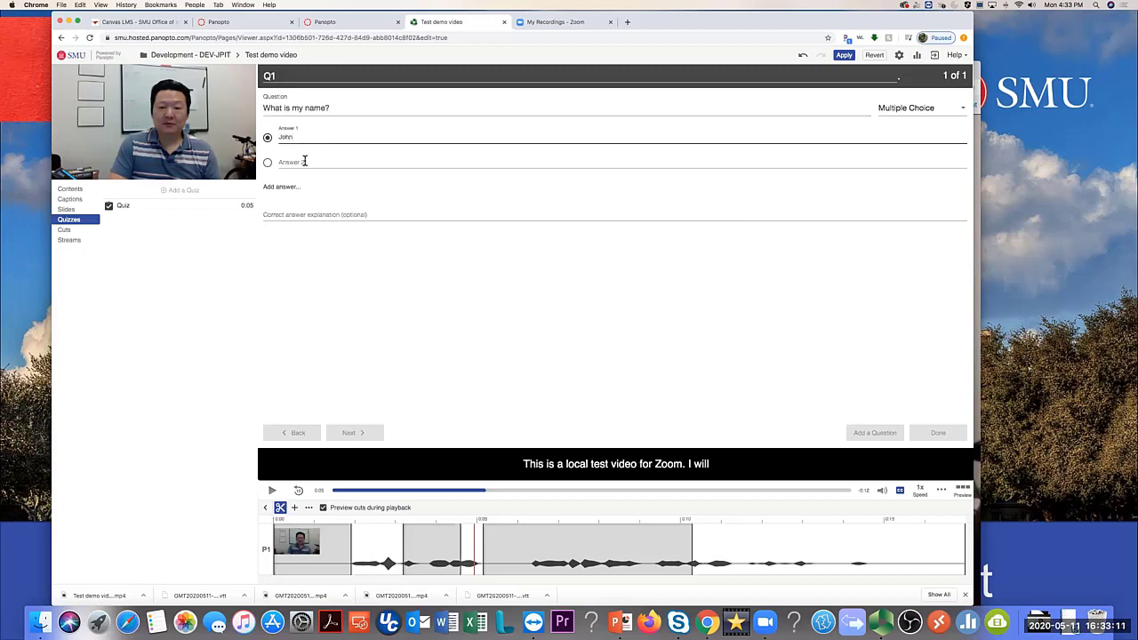
pyautogui.click(304, 160)
pyautogui.write('HJame')
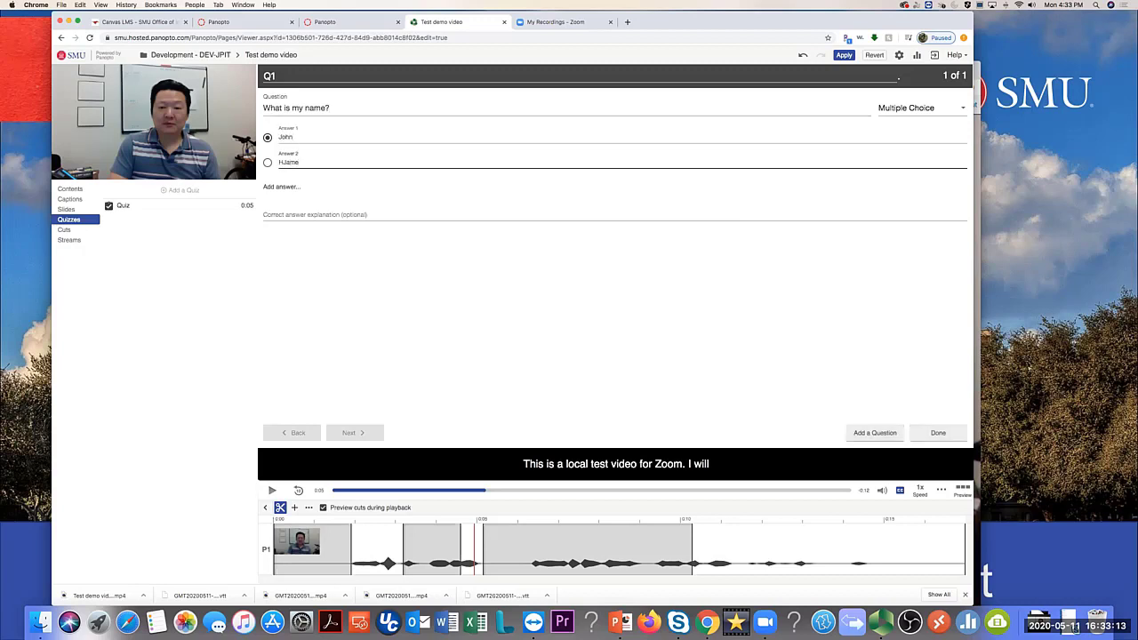
pyautogui.write('sm')
pyautogui.press('Return')
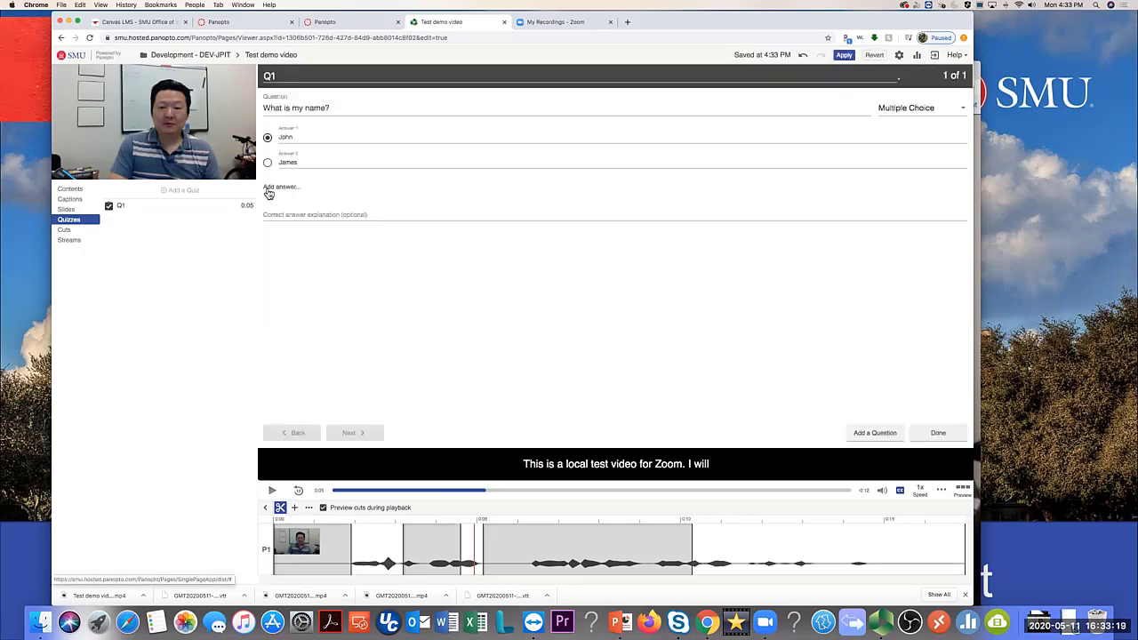
pyautogui.click(269, 191)
pyautogui.write('Dav')
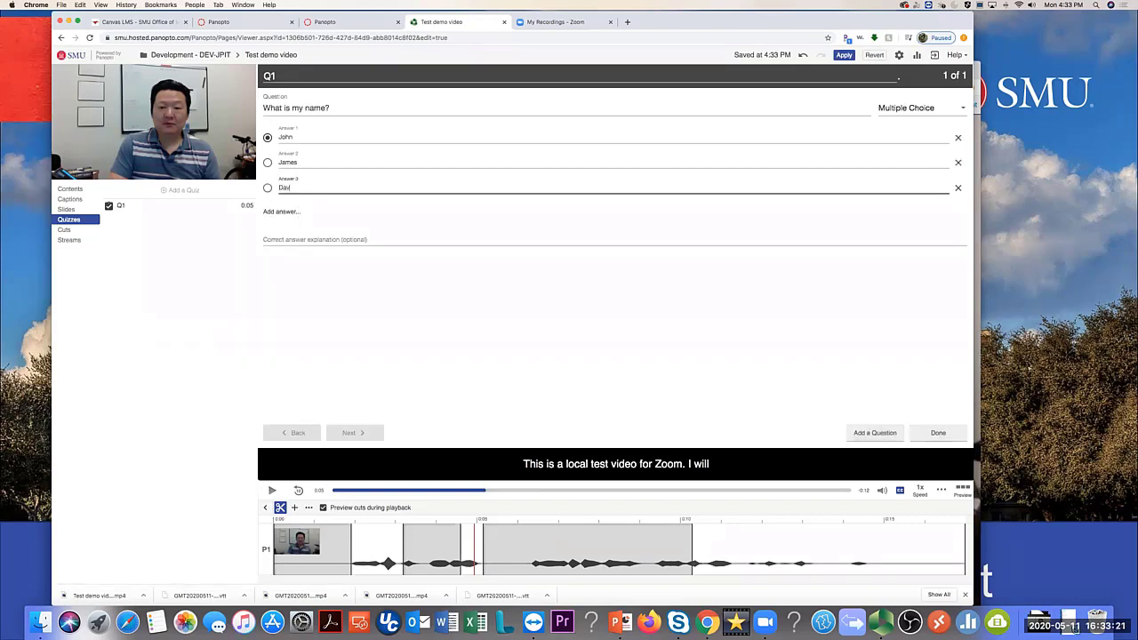
pyautogui.write('id')
pyautogui.click(268, 164)
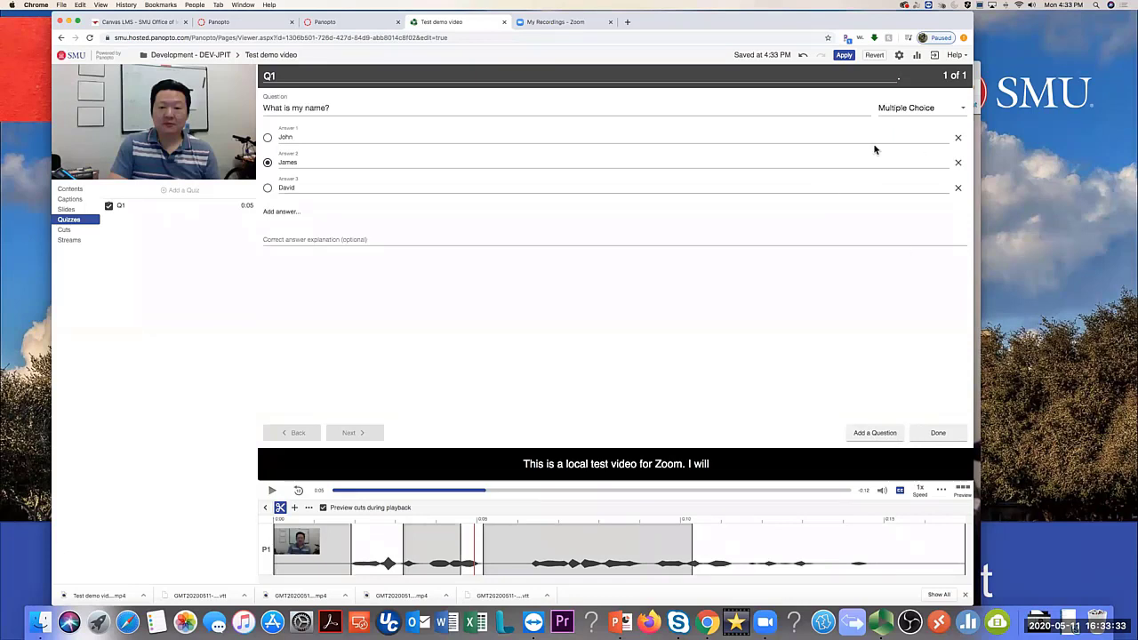
# - Keep the question type unchanged and start a second quiz question
pyautogui.click(961, 109)
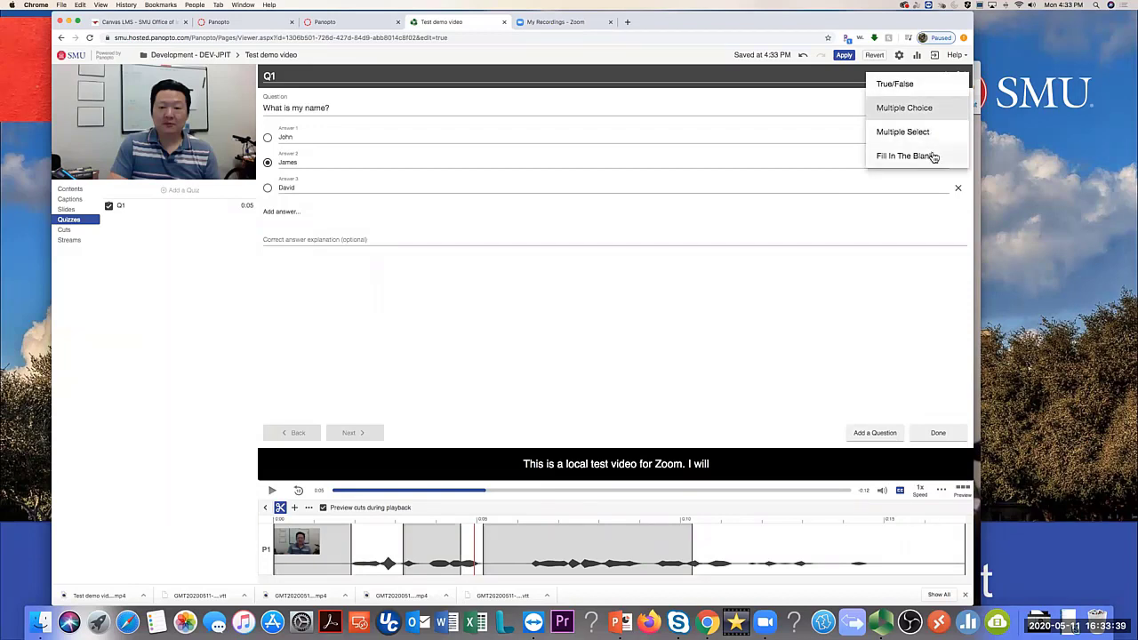
pyautogui.click(848, 305)
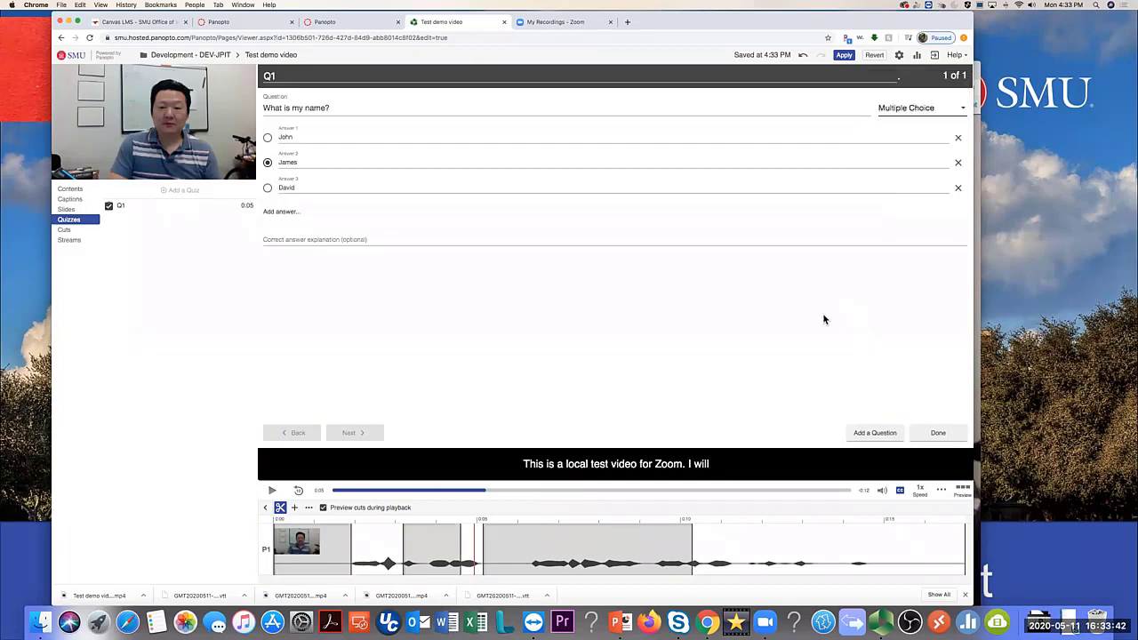
pyautogui.click(869, 433)
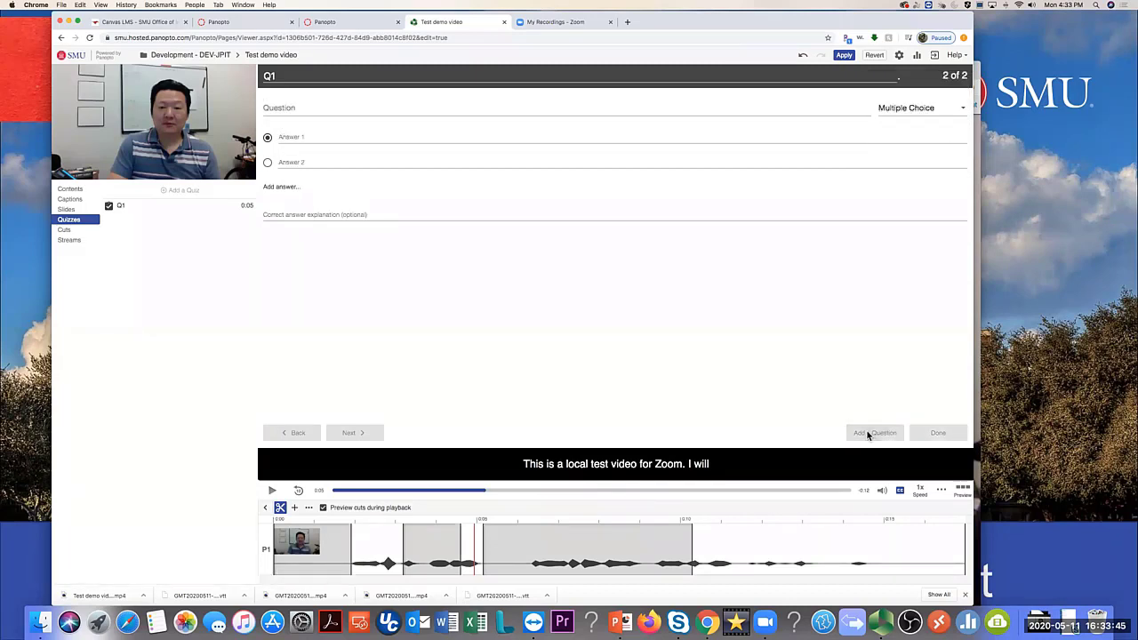
# - Make the new question Fill In The Blank and title it Q2
pyautogui.click(950, 109)
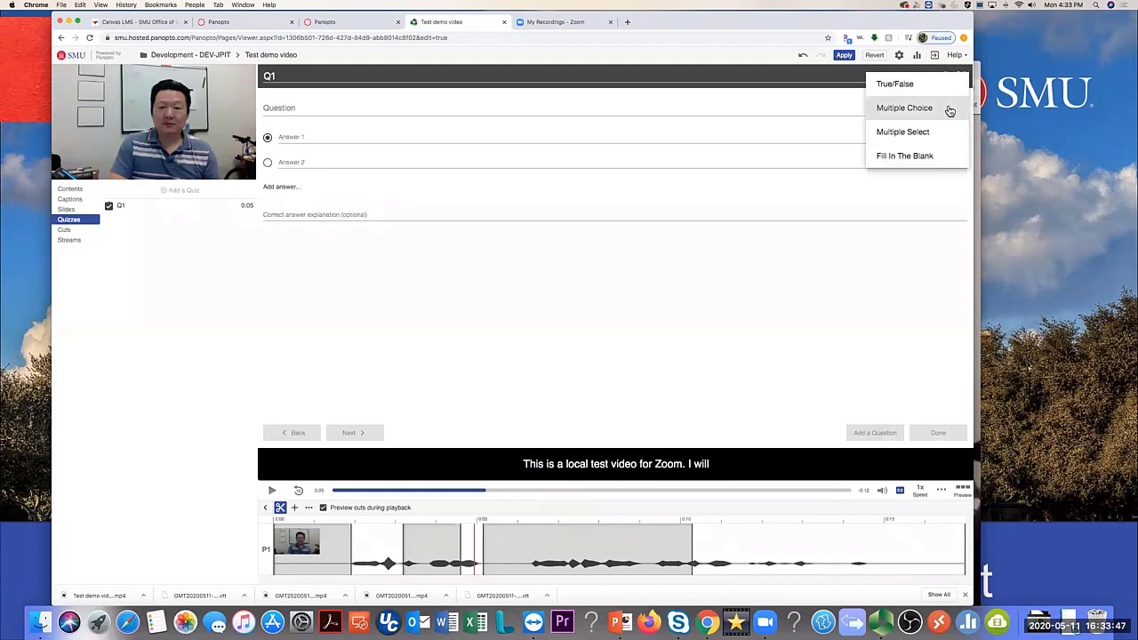
pyautogui.click(917, 158)
pyautogui.click(339, 104)
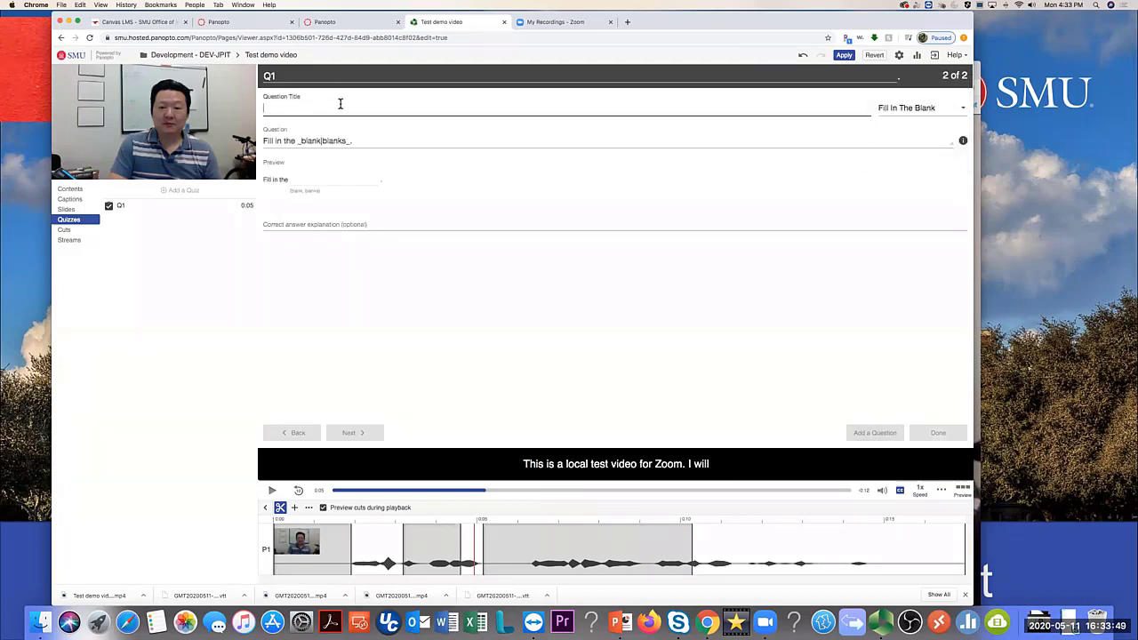
pyautogui.write('Hi, I')
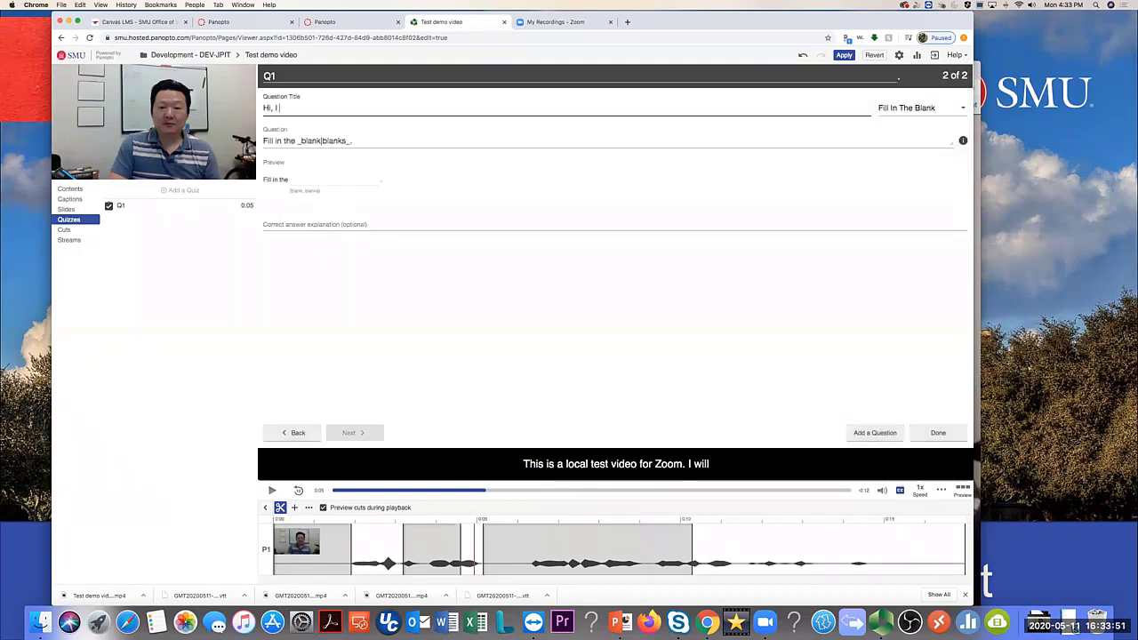
pyautogui.write(' am')
pyautogui.moveTo(301, 108); pyautogui.dragTo(242, 108)
pyautogui.write('Q2')
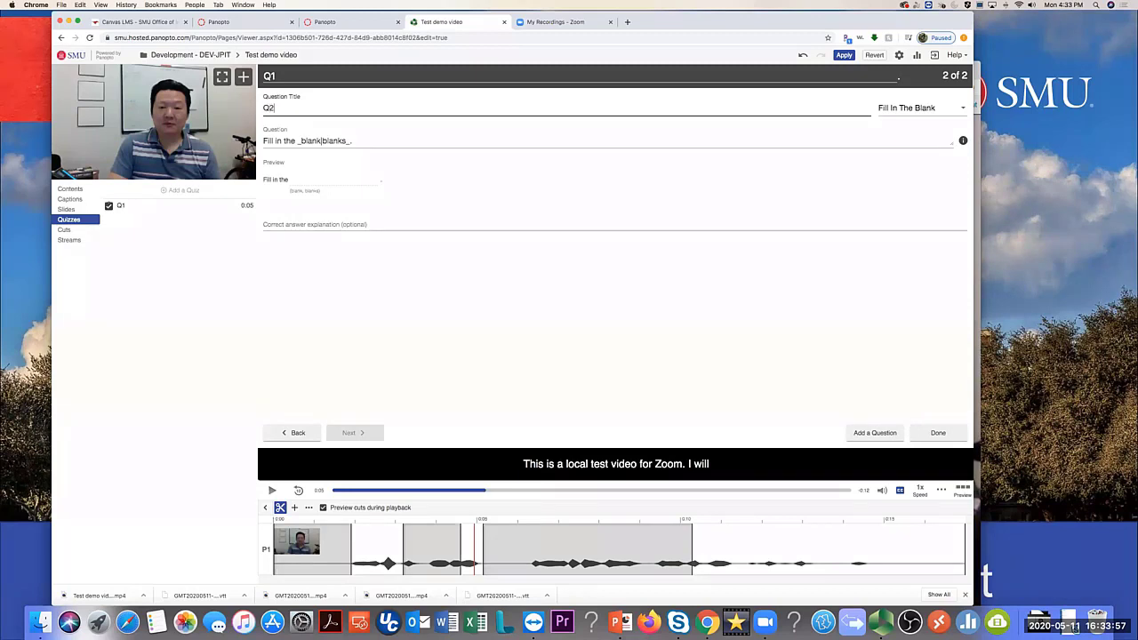
# - Change the question text to 'Hi, I am ___', add an answer explanation, and finish it
pyautogui.click(366, 140)
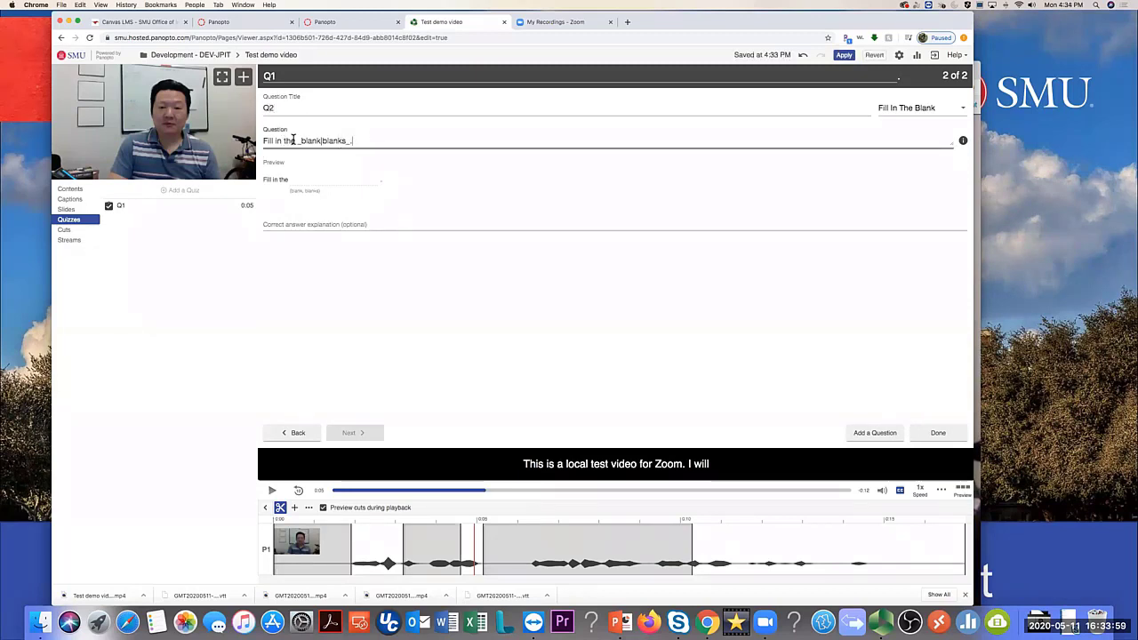
pyautogui.moveTo(297, 141); pyautogui.dragTo(245, 138)
pyautogui.write('Hi, I am')
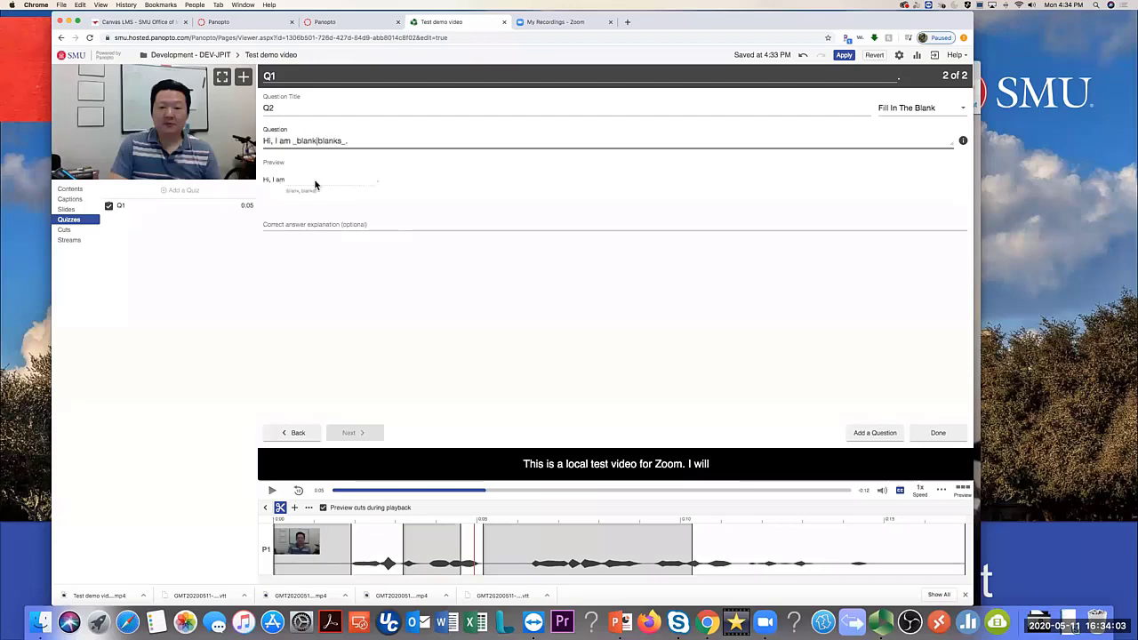
pyautogui.click(316, 181)
pyautogui.click(299, 226)
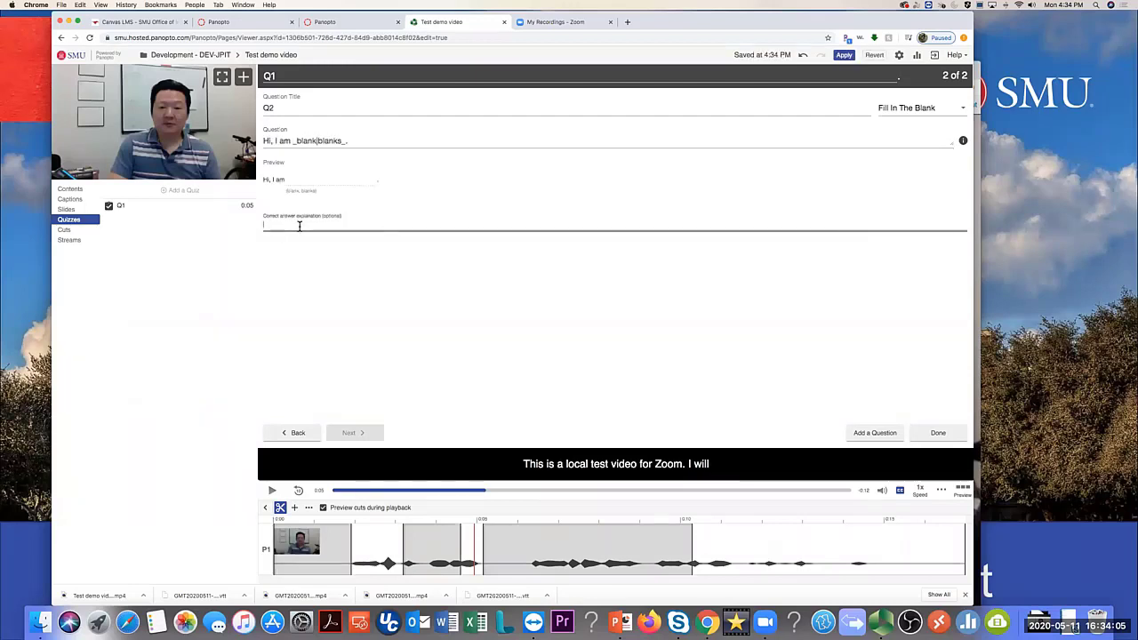
pyautogui.write('James Pan')
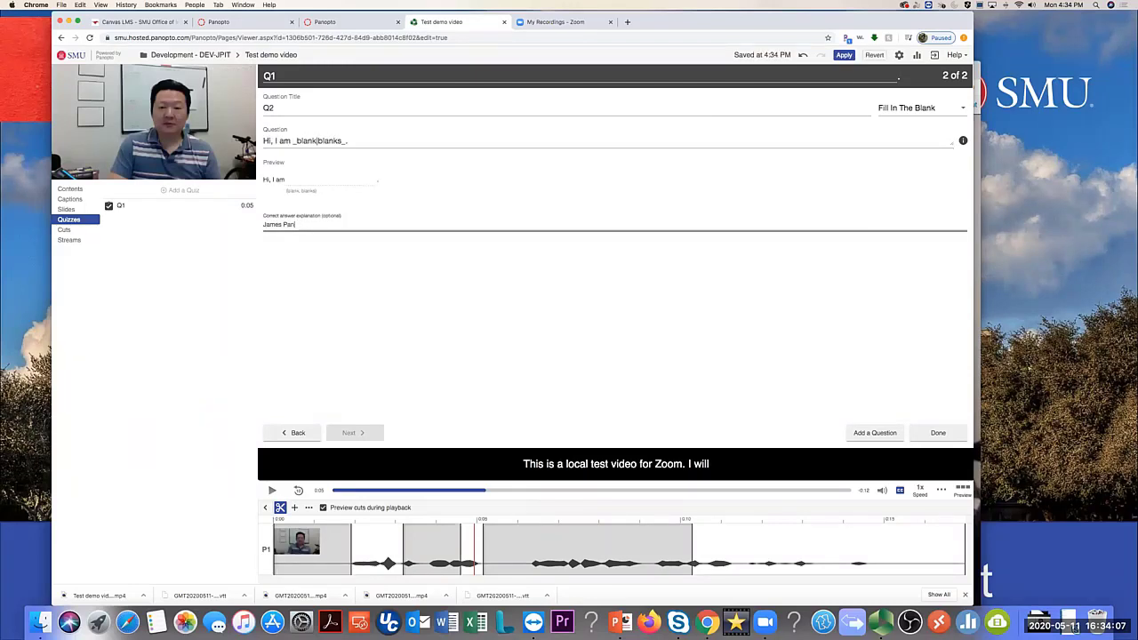
pyautogui.click(921, 434)
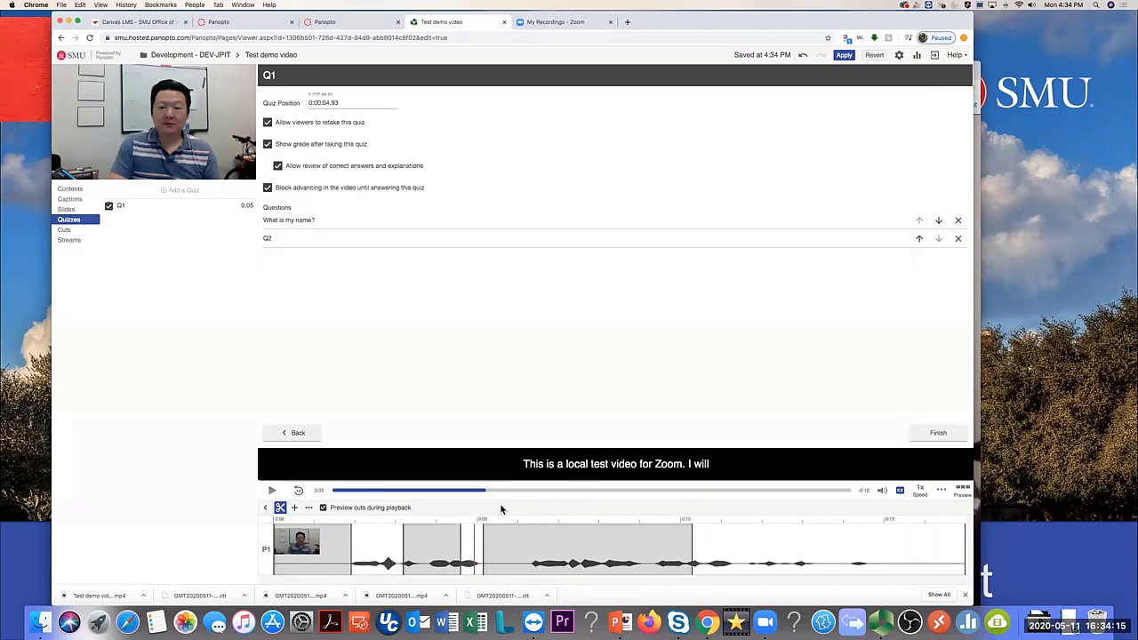
# - Finish the quiz, apply the edits to Test demo video, and confirm closing the editor
pyautogui.click(938, 433)
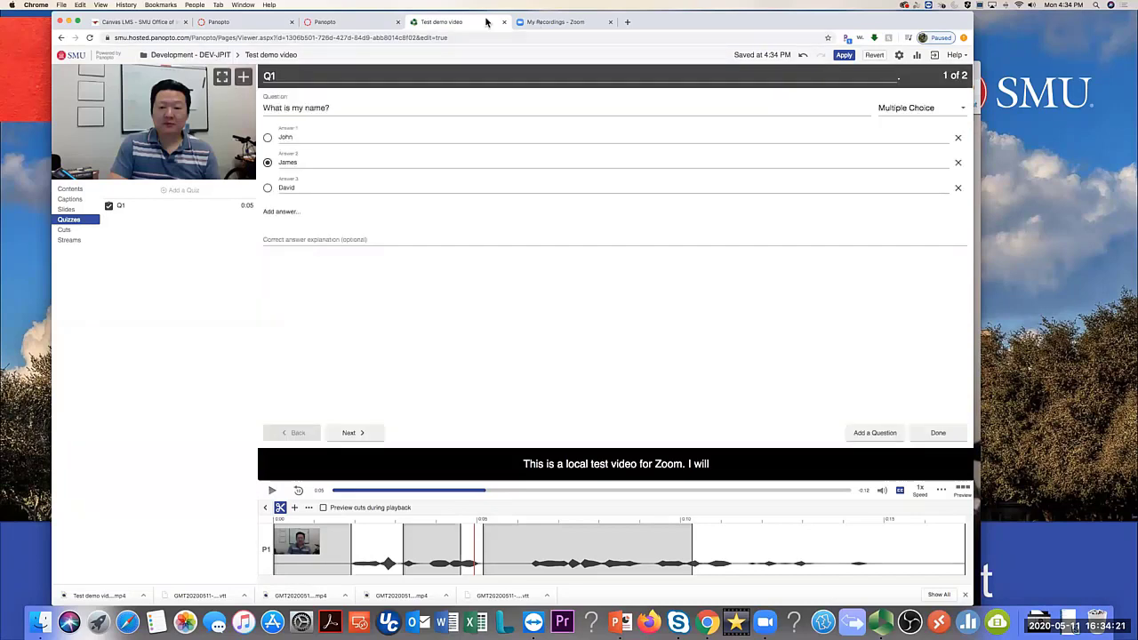
pyautogui.click(844, 55)
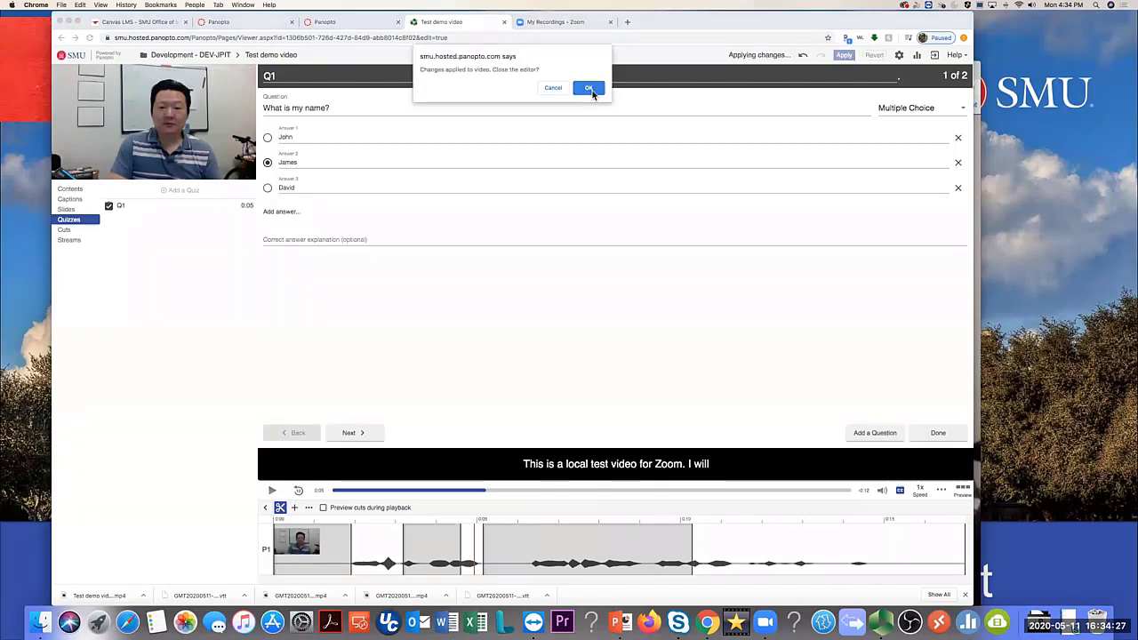
pyautogui.click(590, 89)
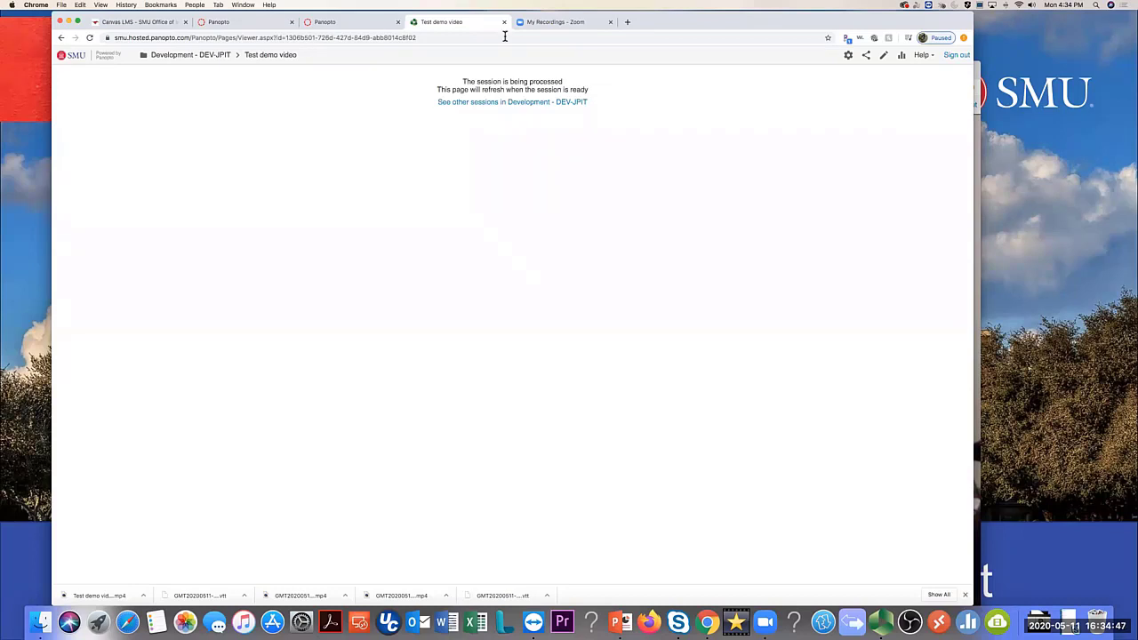
# - Switch to the course's Panopto folder tab, where Test demo video is publishing
pyautogui.click(361, 25)
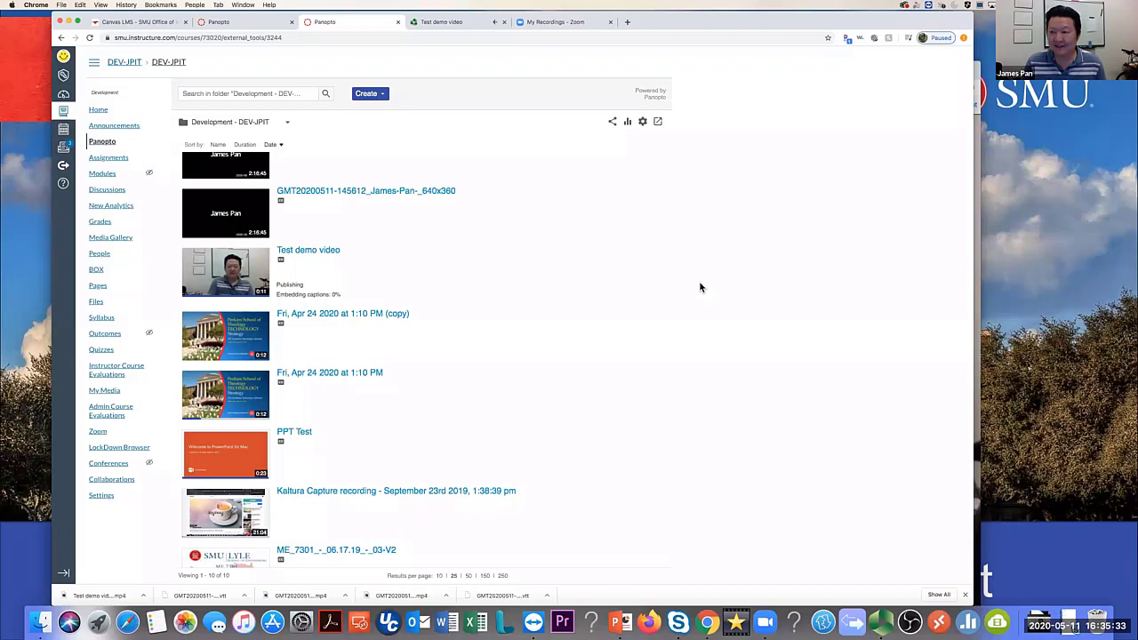
# - Close the Test demo video and Zoom recordings tabs, then open Test demo video in the viewer
pyautogui.click(463, 21)
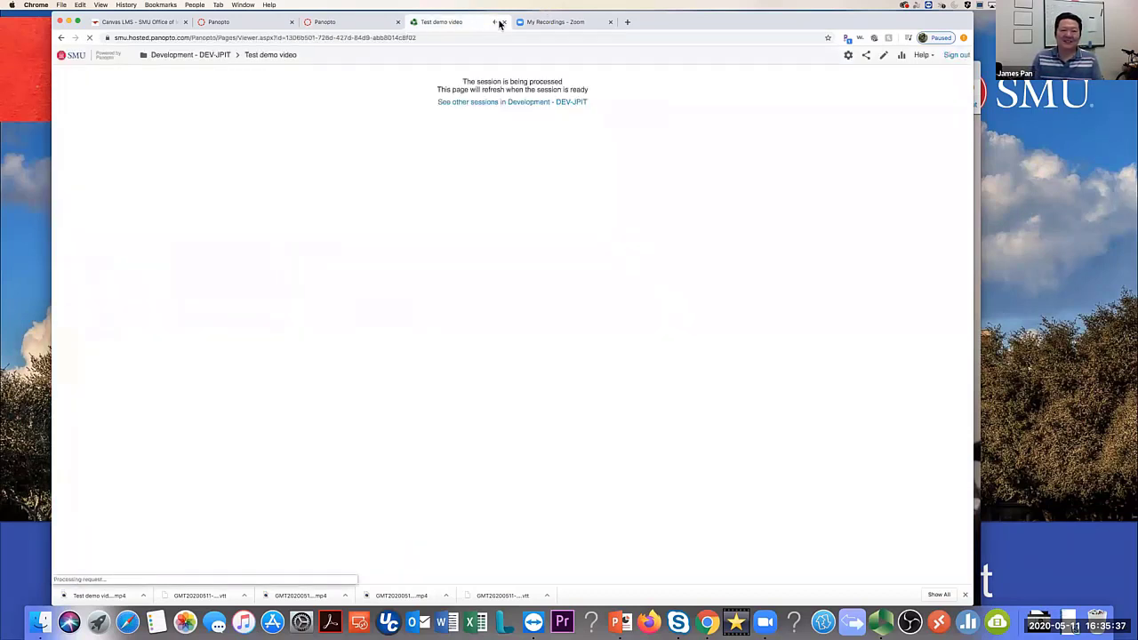
pyautogui.click(502, 22)
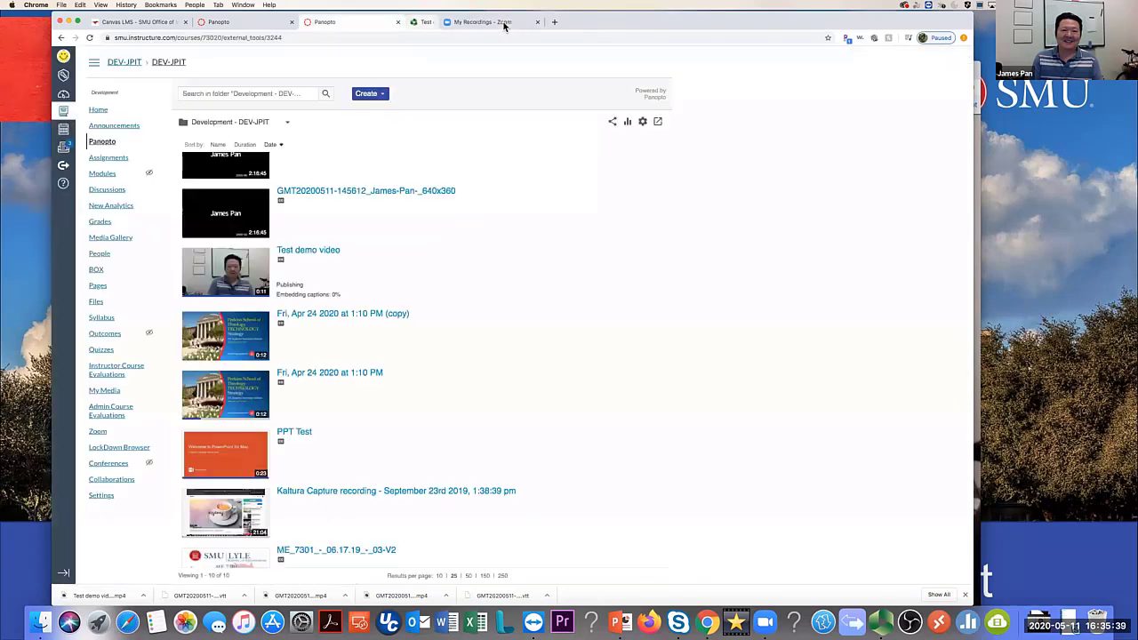
pyautogui.click(503, 24)
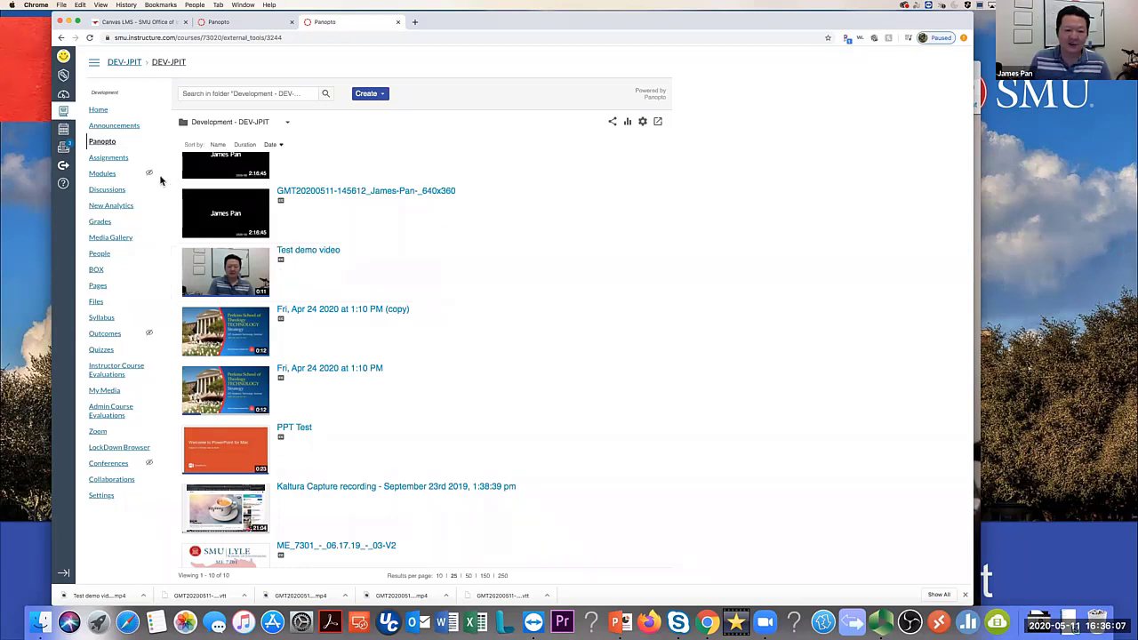
pyautogui.click(301, 256)
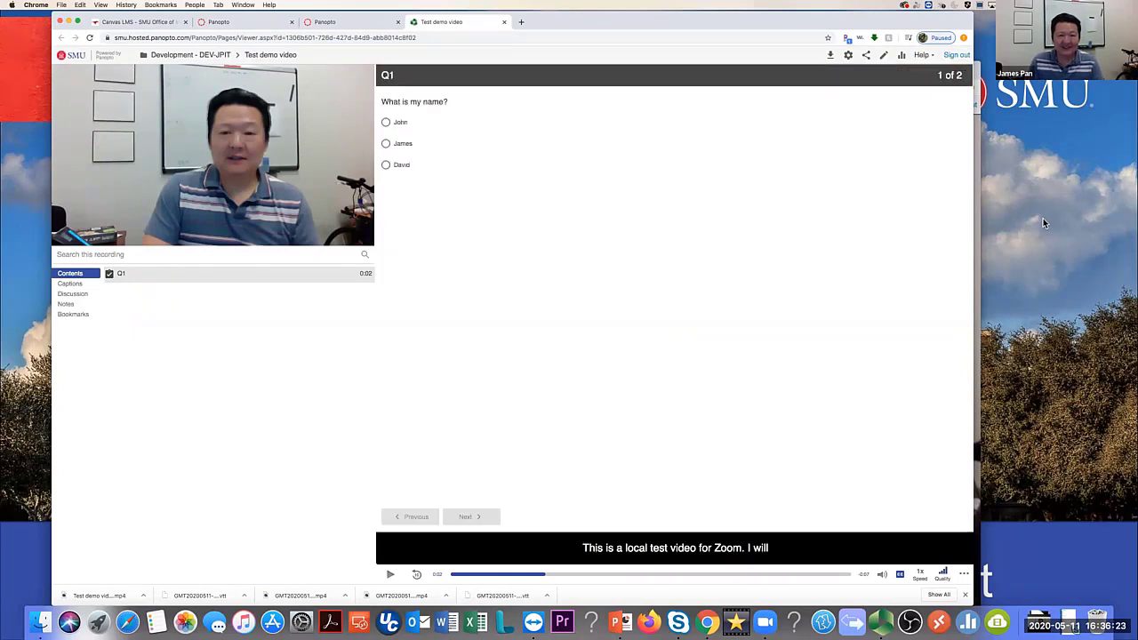
# - Answer Q1 with James and fill Q2's blank with David, then submit the quiz
pyautogui.click(385, 145)
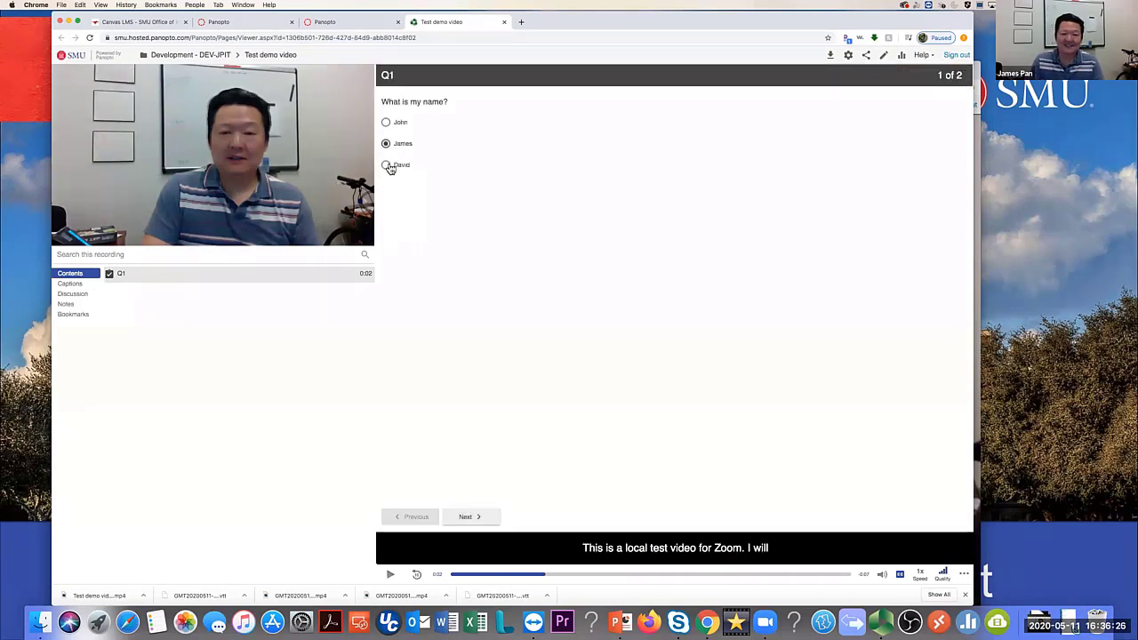
pyautogui.click(474, 523)
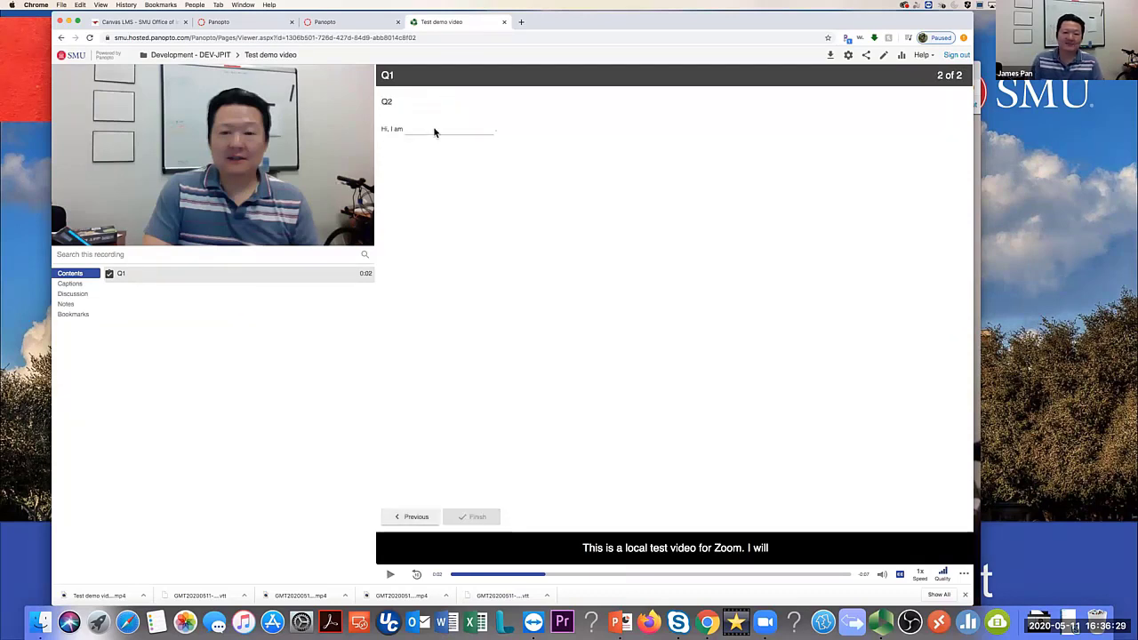
pyautogui.click(434, 132)
pyautogui.write('Ja')
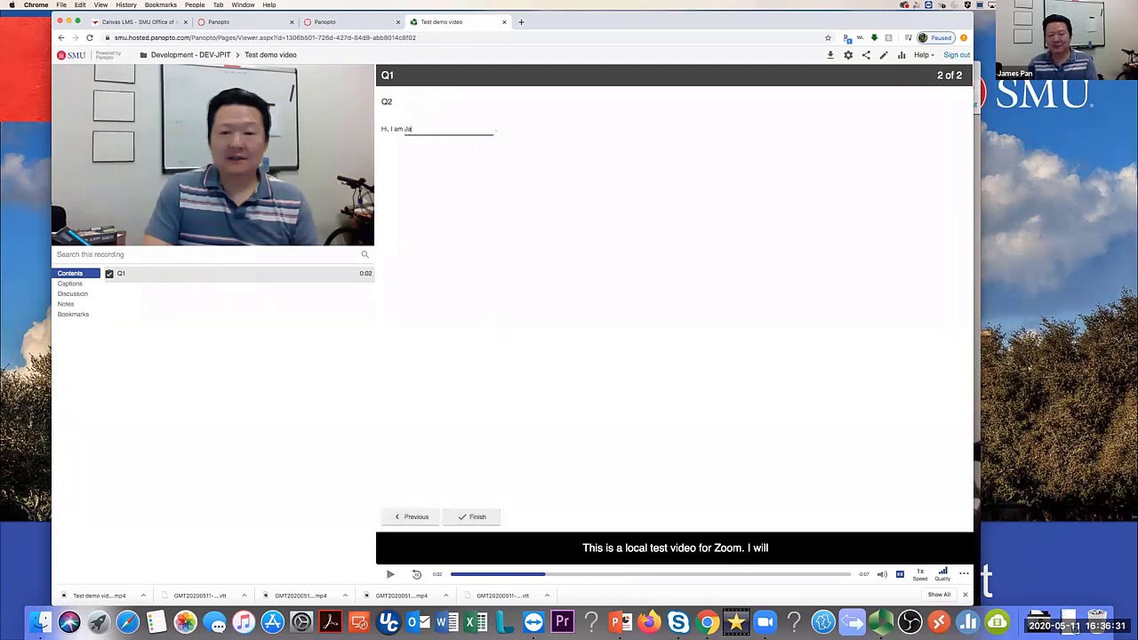
pyautogui.write('mes')
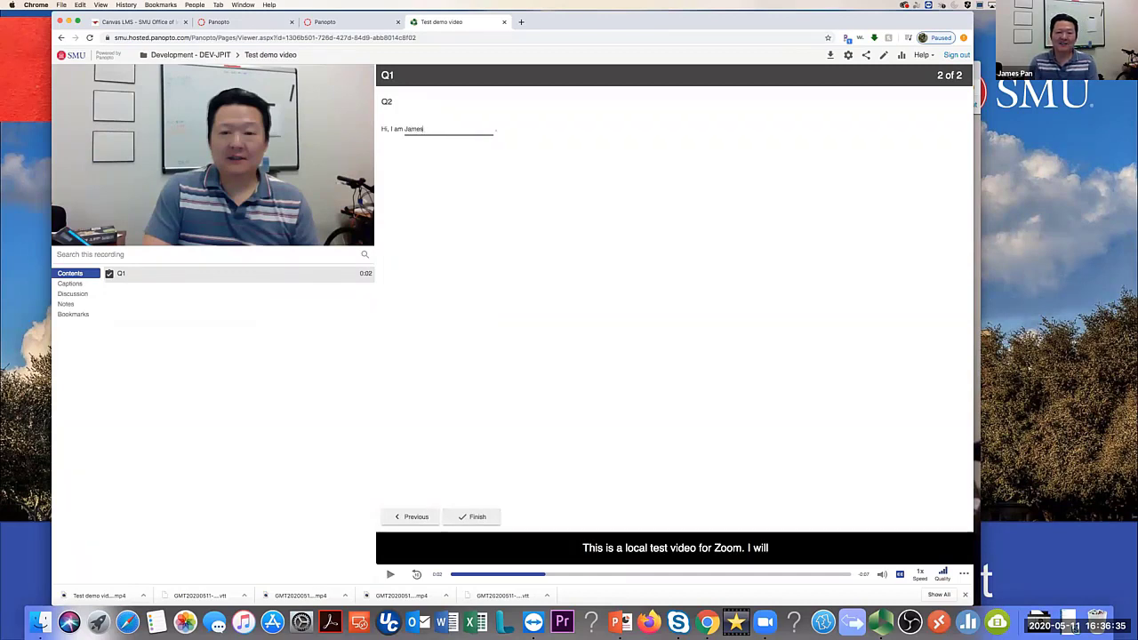
pyautogui.press('BackSpace')
pyautogui.press('BackSpace')
pyautogui.press('BackSpace')
pyautogui.press('BackSpace')
pyautogui.press('BackSpace')
pyautogui.write('David')
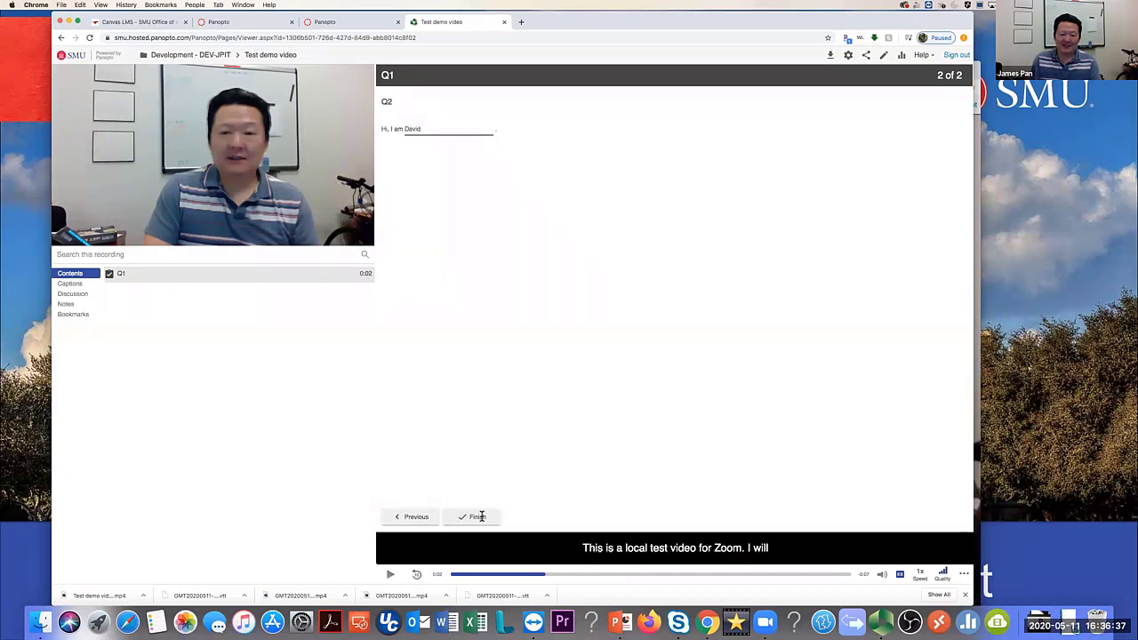
pyautogui.click(478, 516)
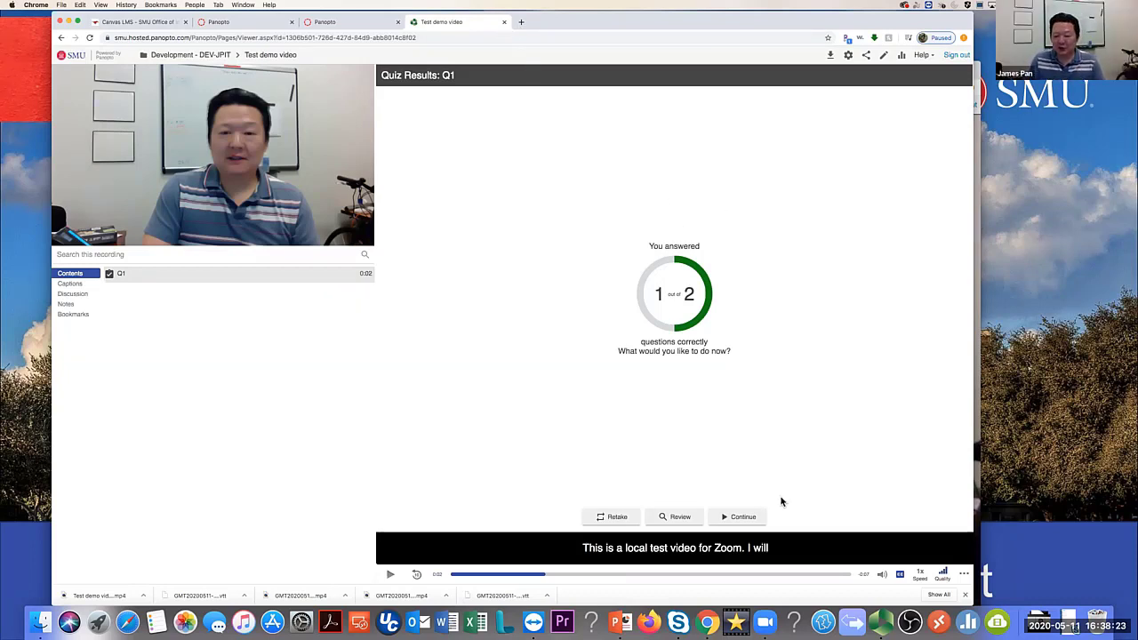
pyautogui.press('super+Tab')
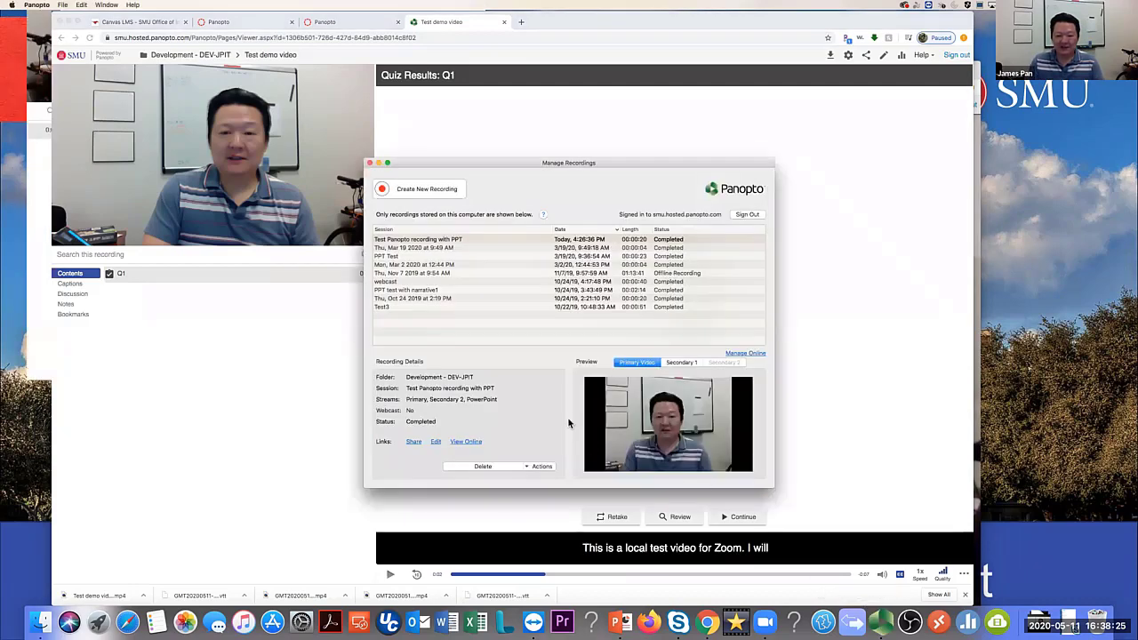
pyautogui.click(405, 192)
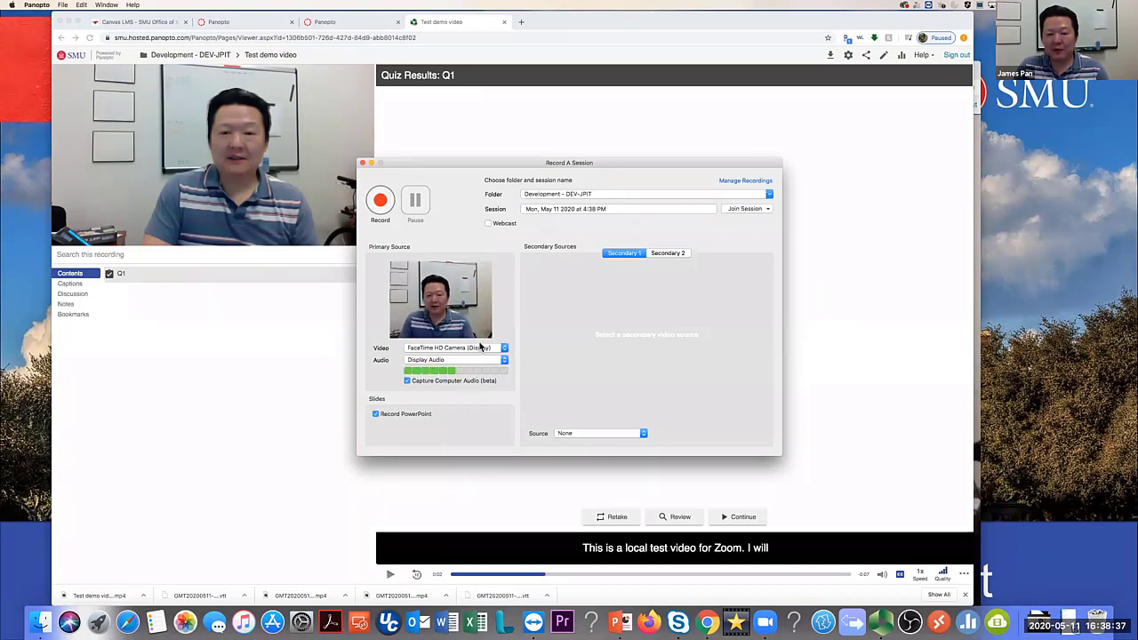
pyautogui.click(480, 347)
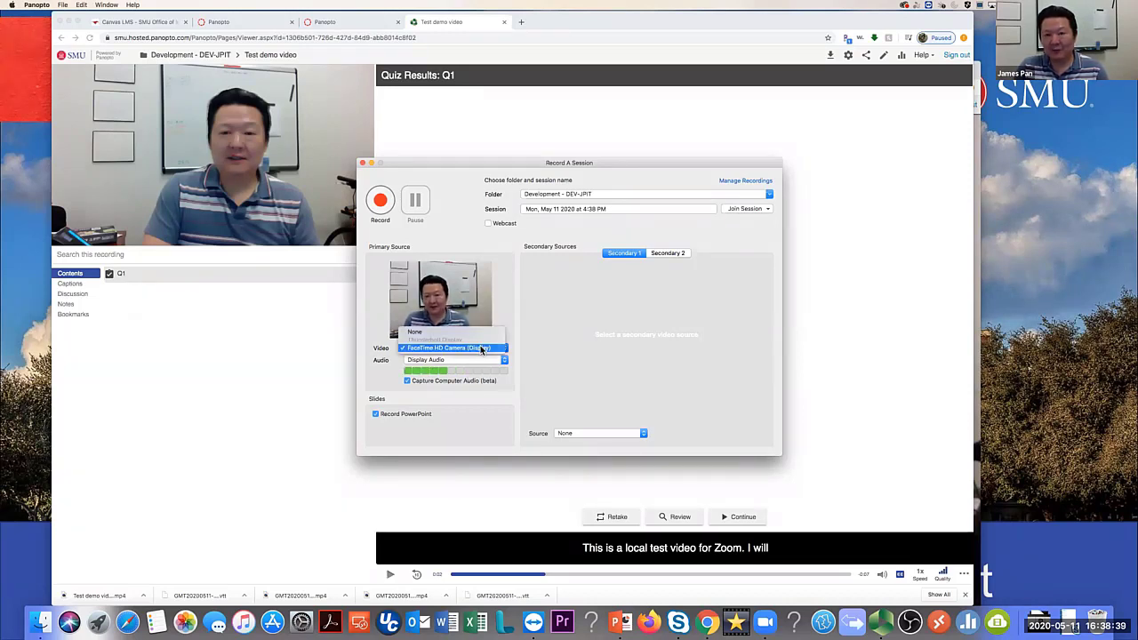
pyautogui.click(480, 348)
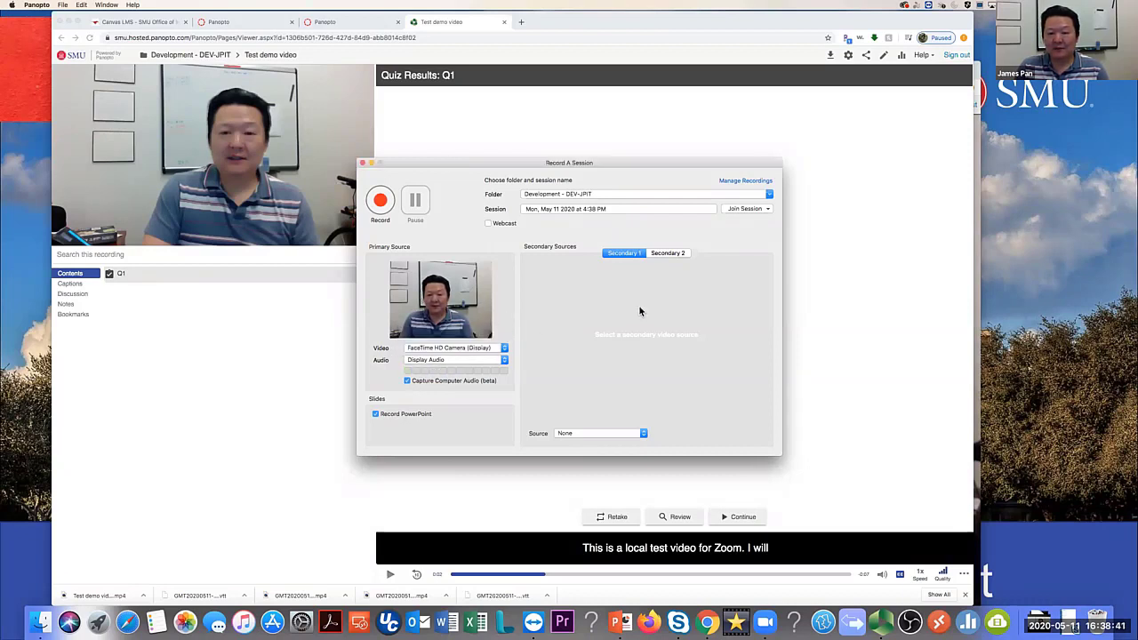
pyautogui.click(601, 433)
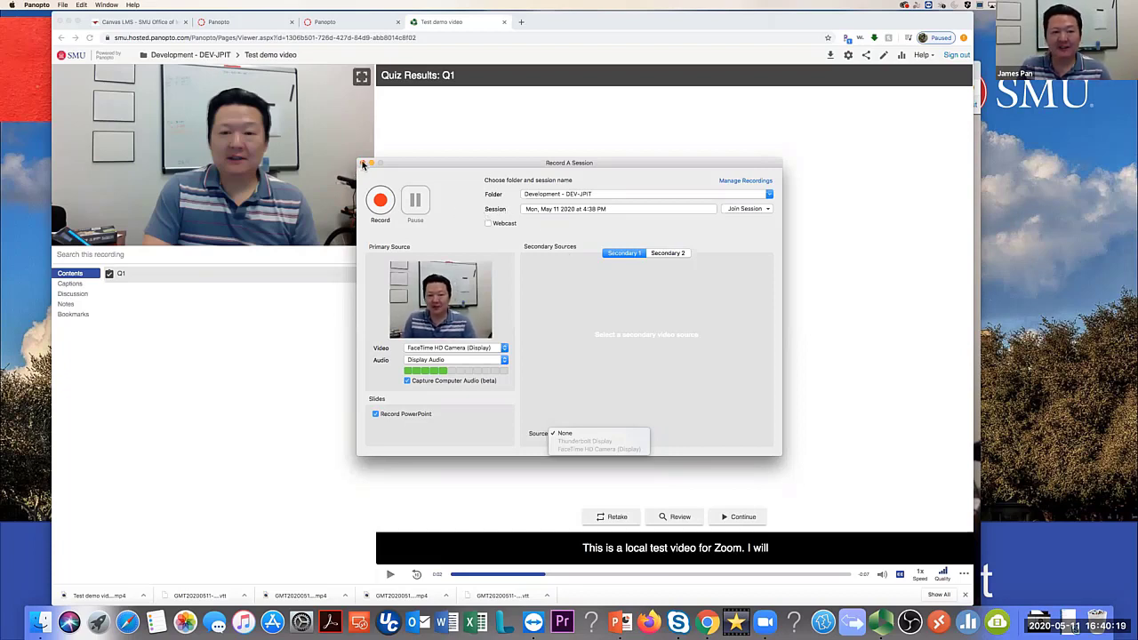
pyautogui.click(363, 164)
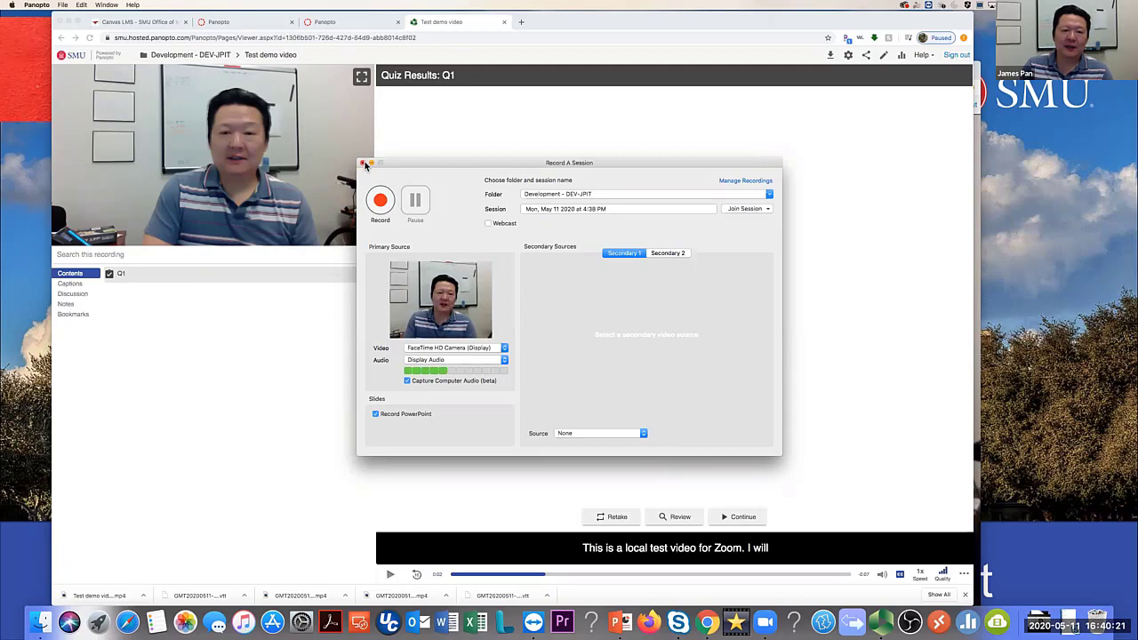
pyautogui.click(363, 163)
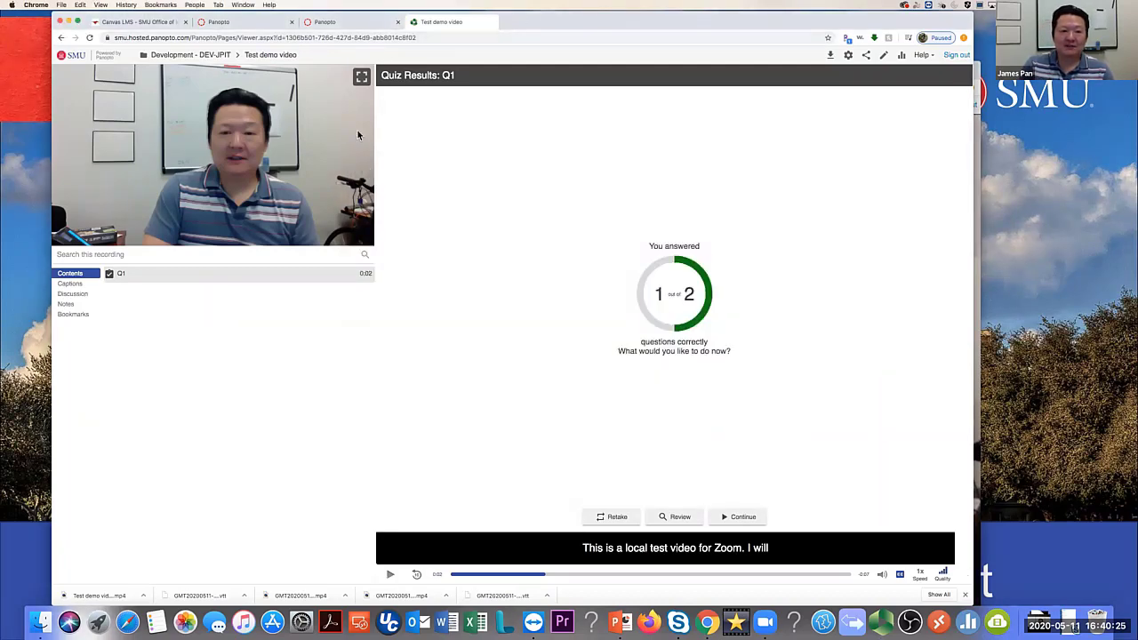
# - Close the viewer tab and open Test demo video's Stats dashboard, scrolling through its engagement data
pyautogui.press('super+w')
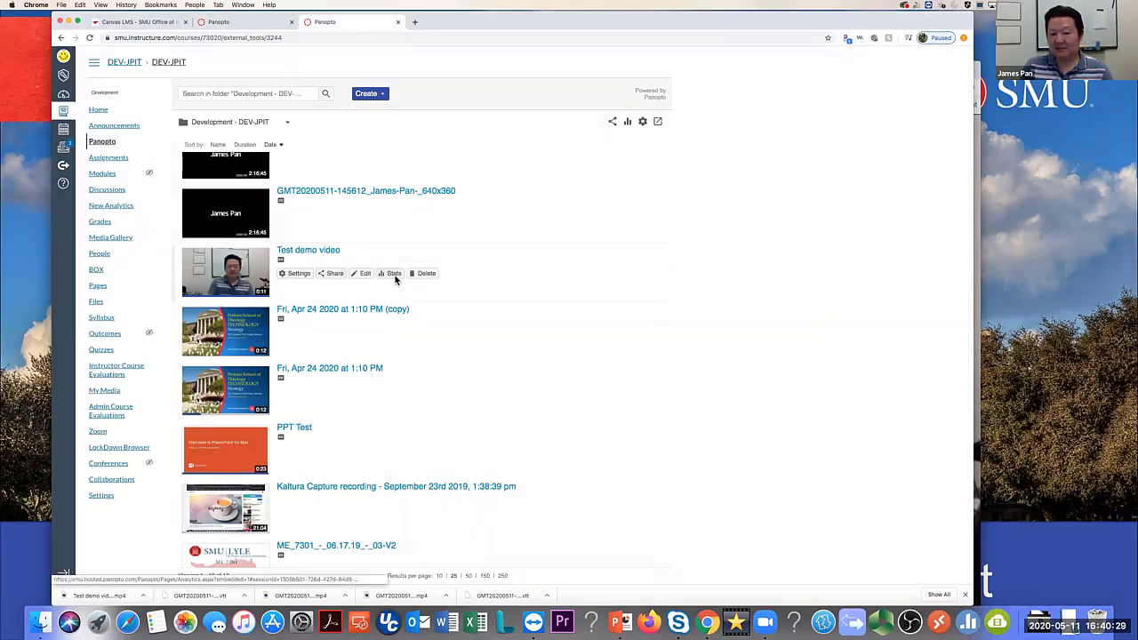
pyautogui.click(394, 273)
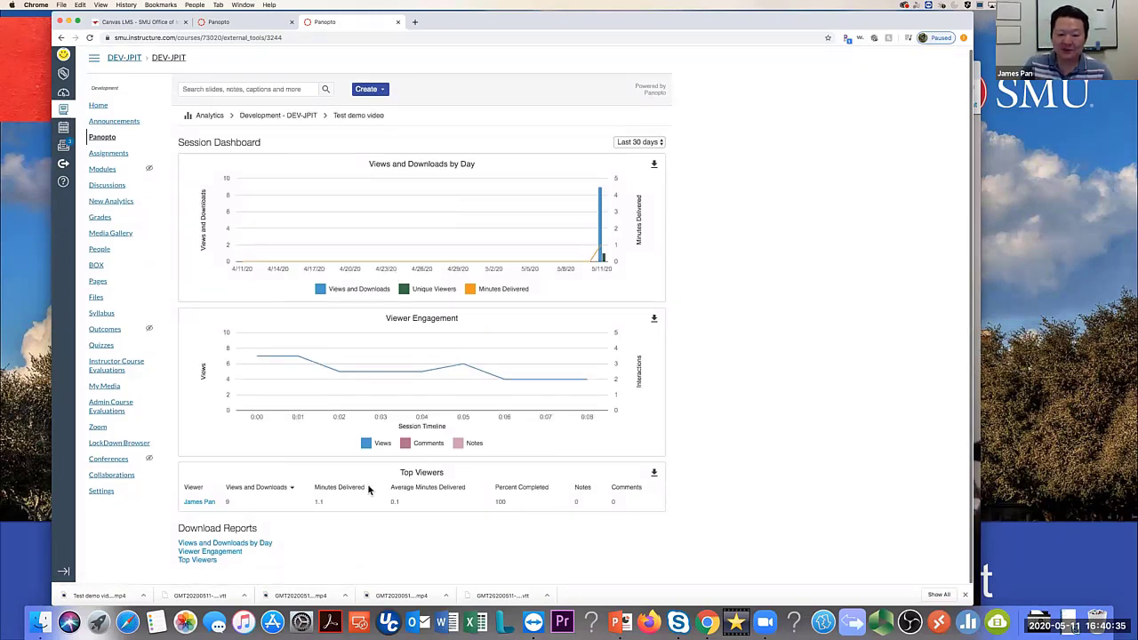
pyautogui.scroll(-1, 367, 486)
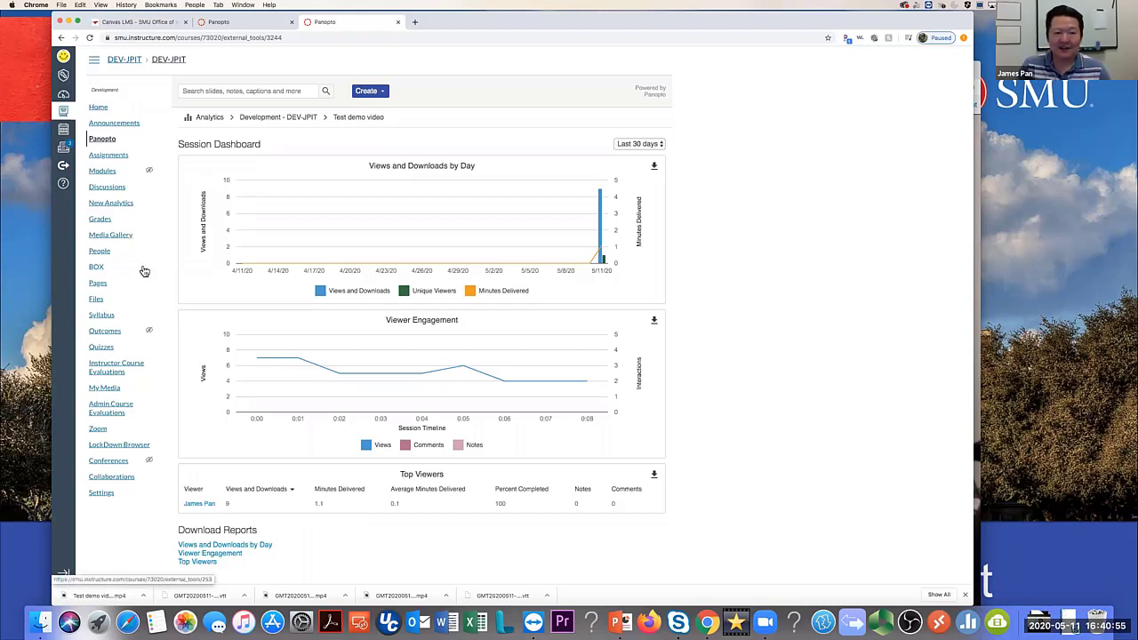
# - Go back to the DEV-JPIT course home and reopen its Panopto video folder
pyautogui.click(179, 62)
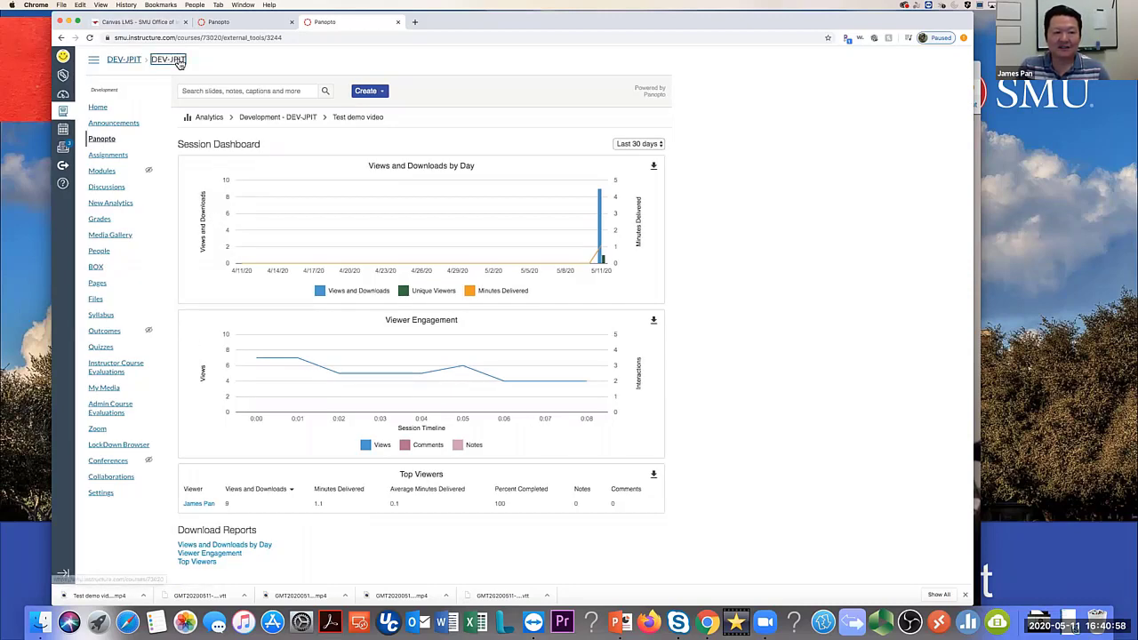
pyautogui.click(105, 142)
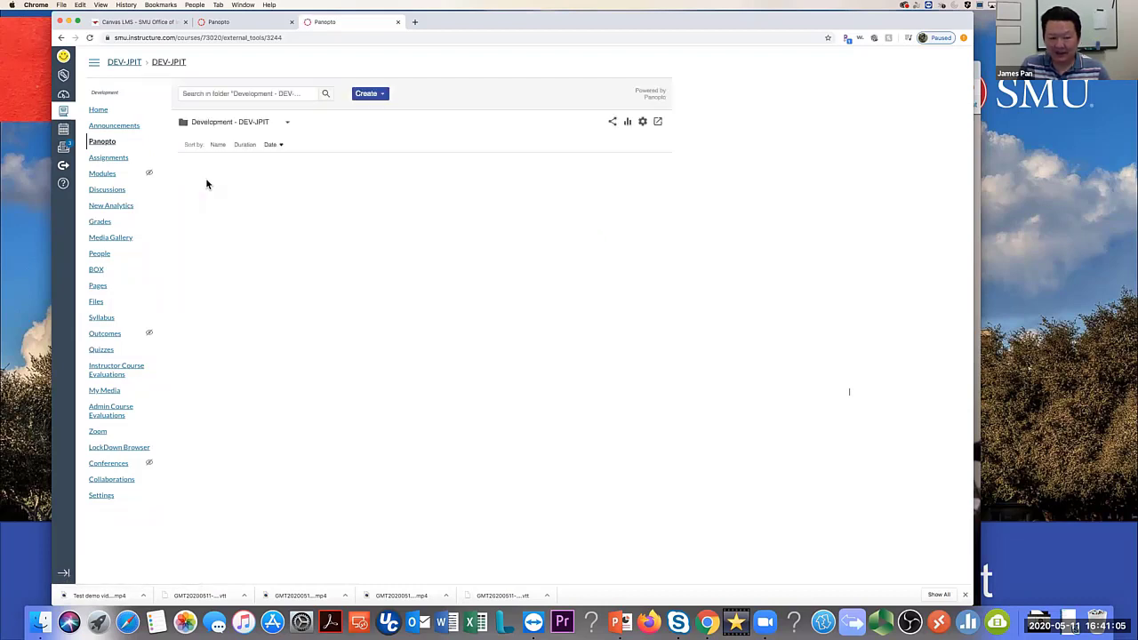
# - View Test demo video's statistics dashboard, then go back to the course's Panopto folder
pyautogui.moveTo(394, 386)
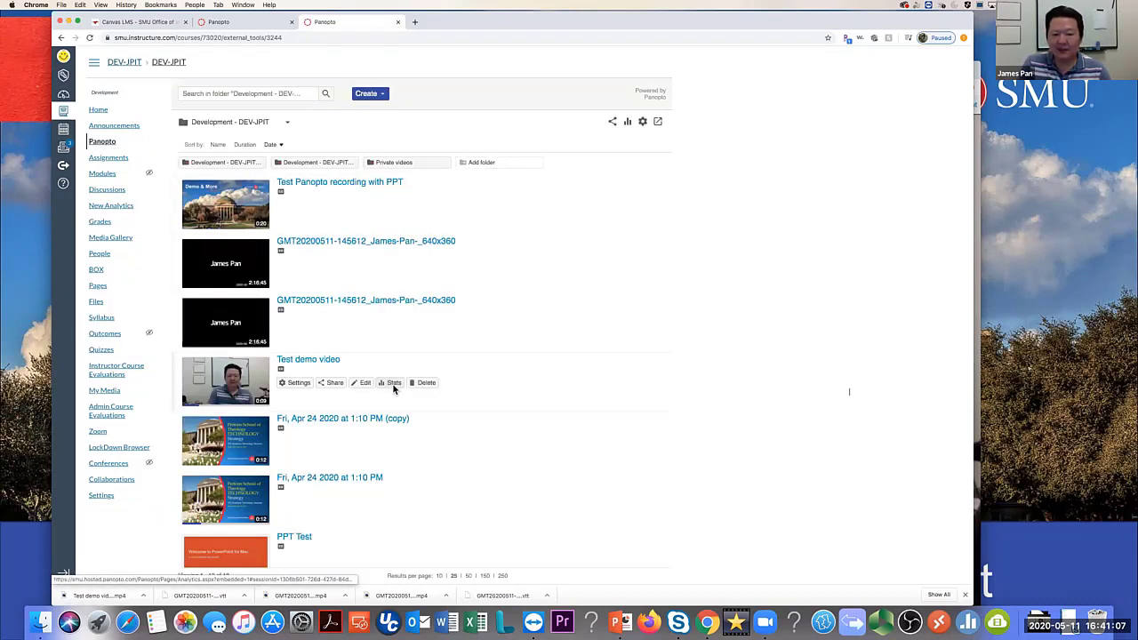
pyautogui.click(393, 384)
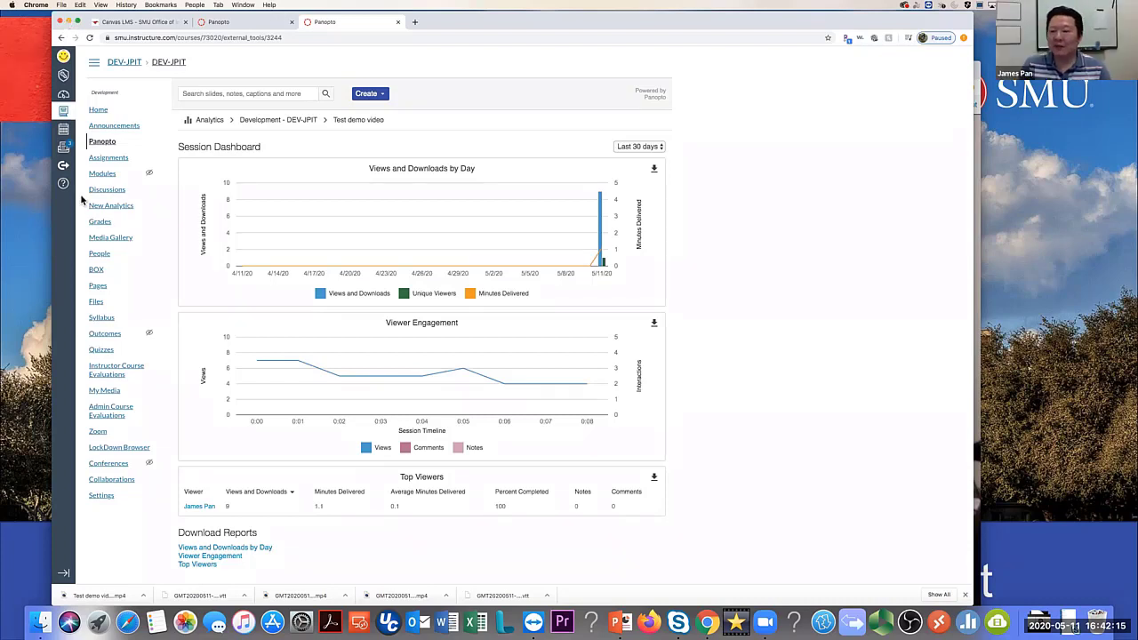
pyautogui.click(104, 142)
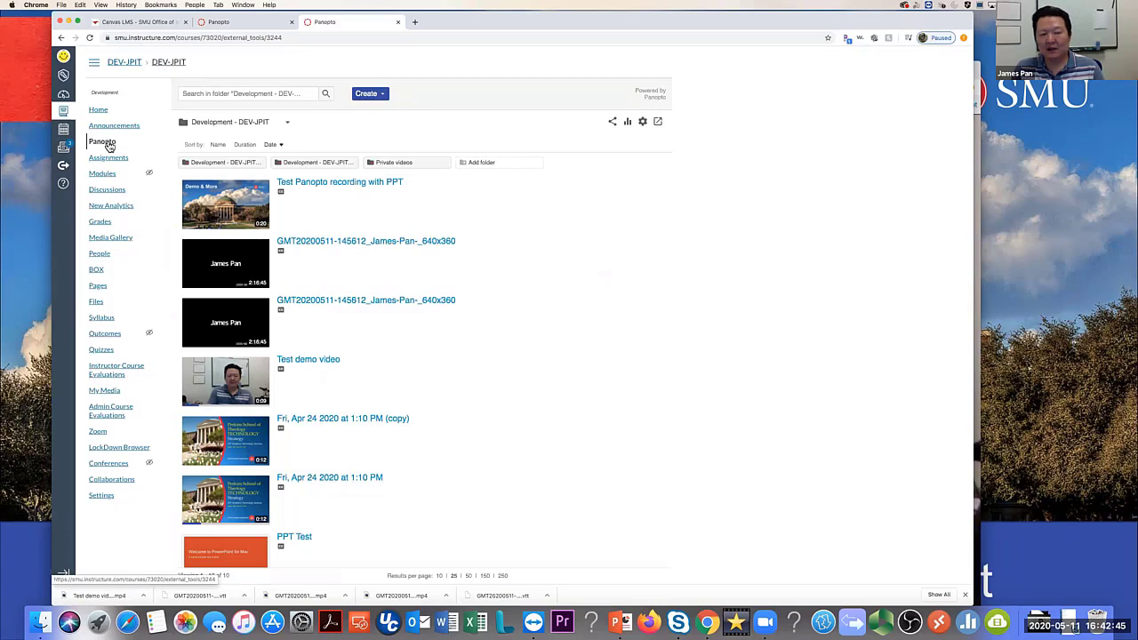
# - Open Test demo video's settings at its Overview details
pyautogui.click(381, 94)
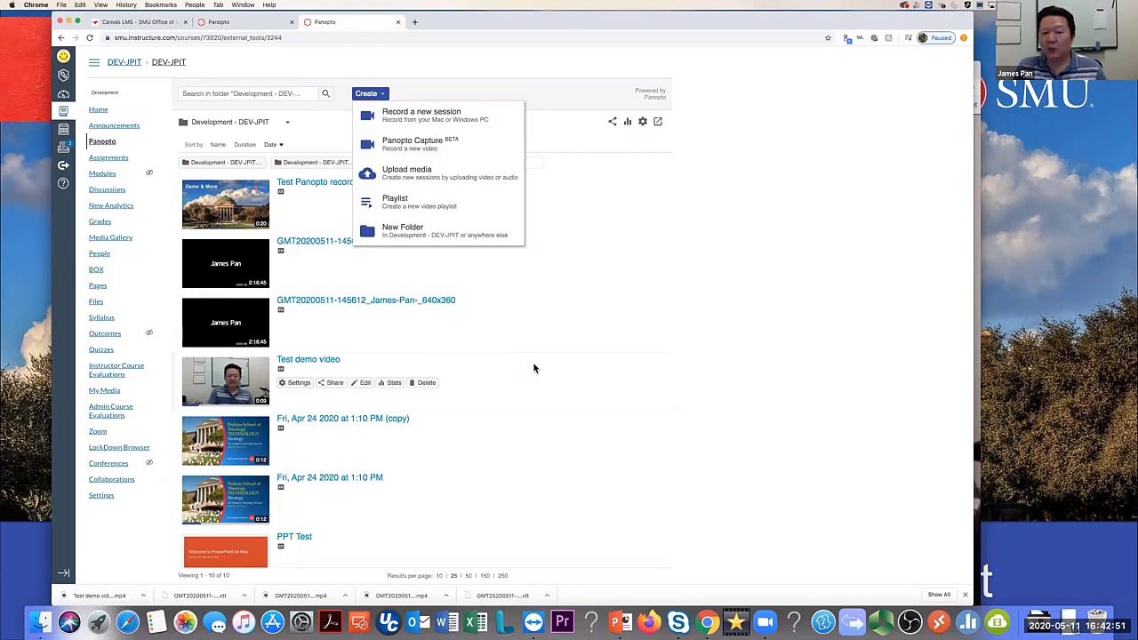
pyautogui.click(534, 368)
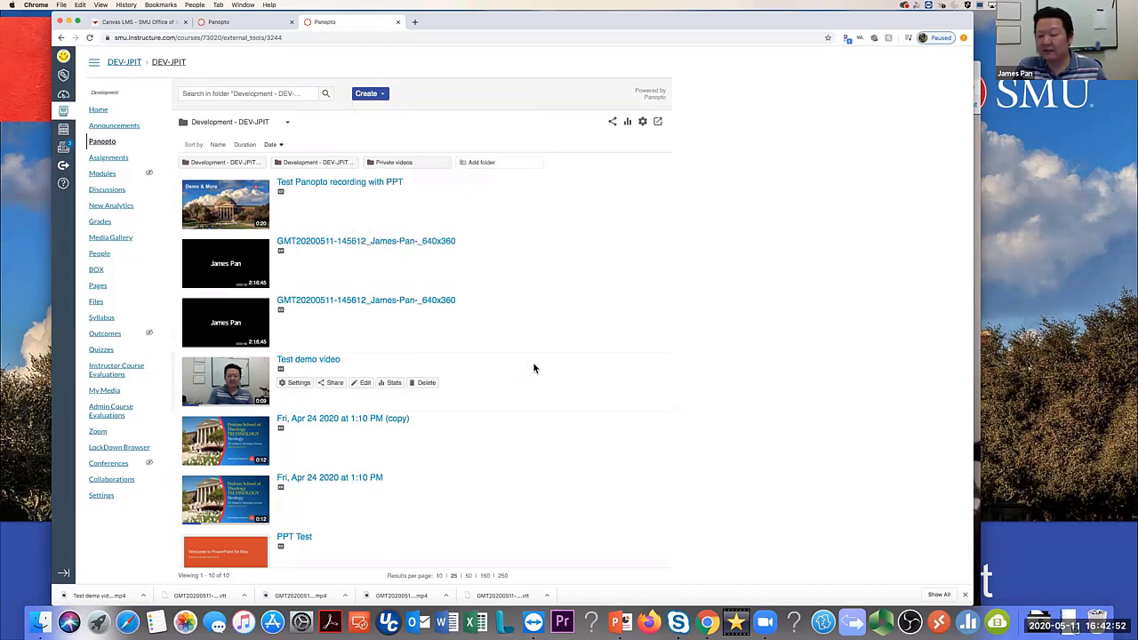
pyautogui.click(329, 384)
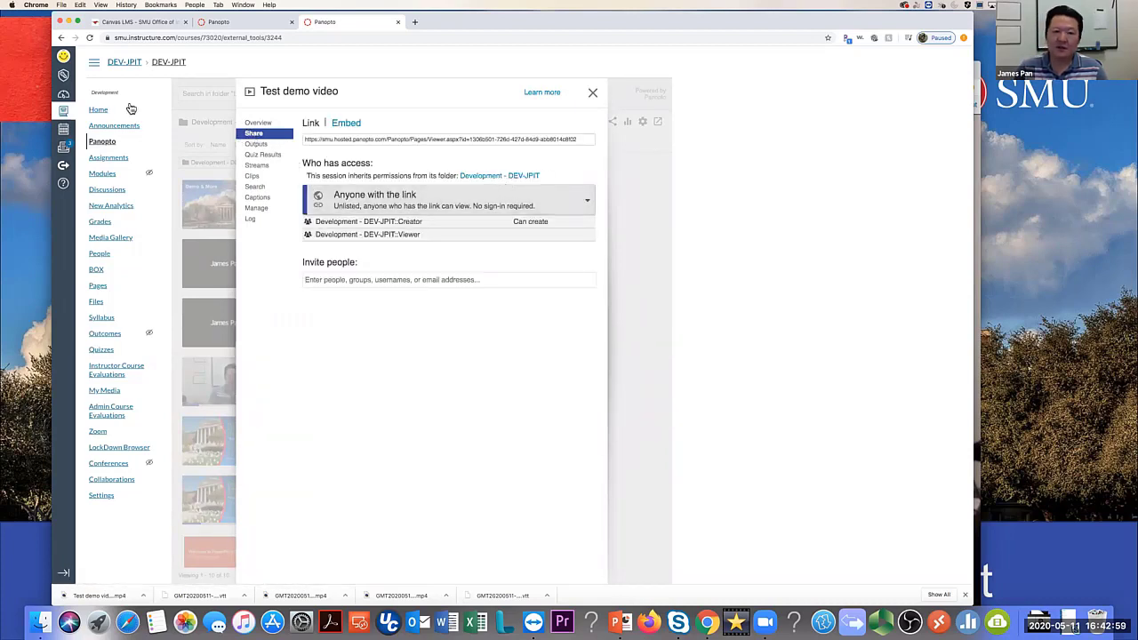
pyautogui.click(248, 127)
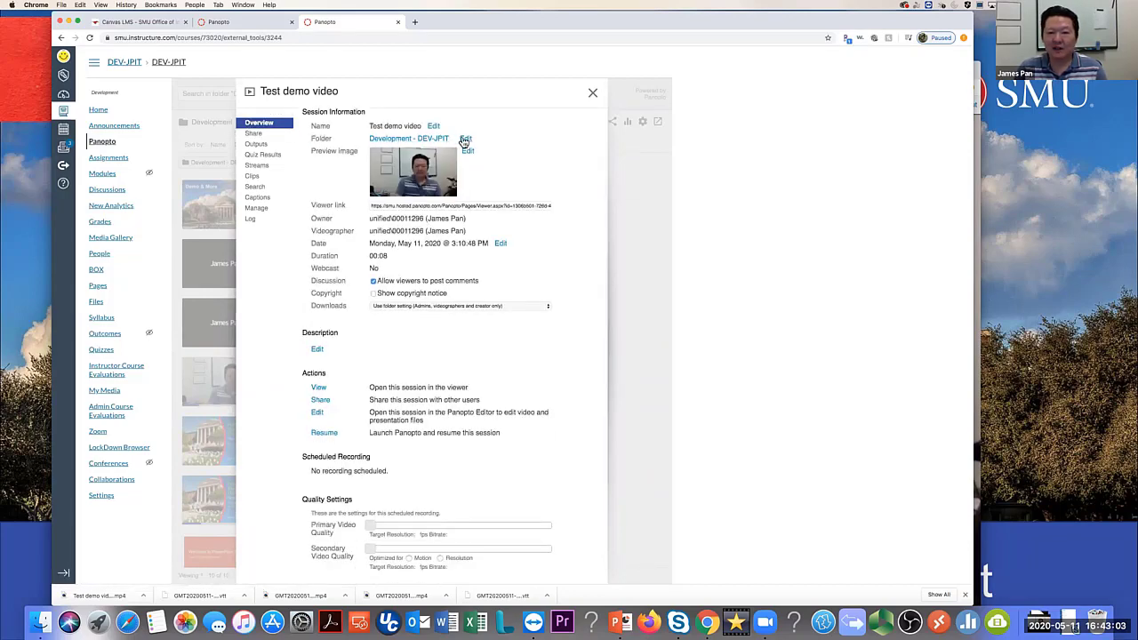
# - Switch the video's folder to My Folder and stay on the unsaved settings page
pyautogui.click(464, 139)
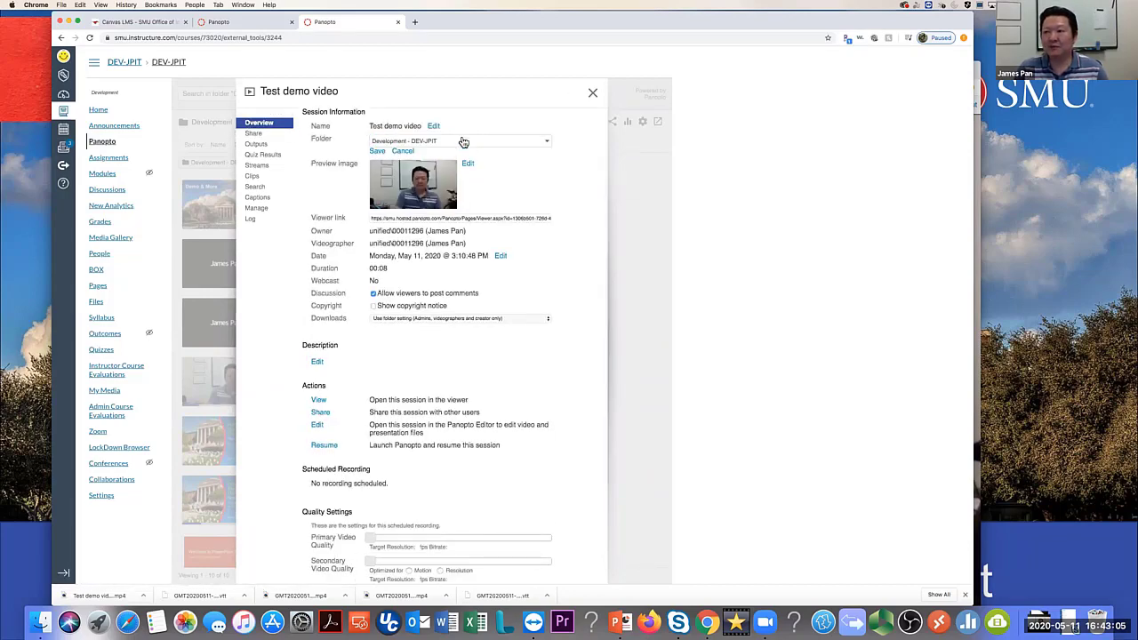
pyautogui.click(537, 142)
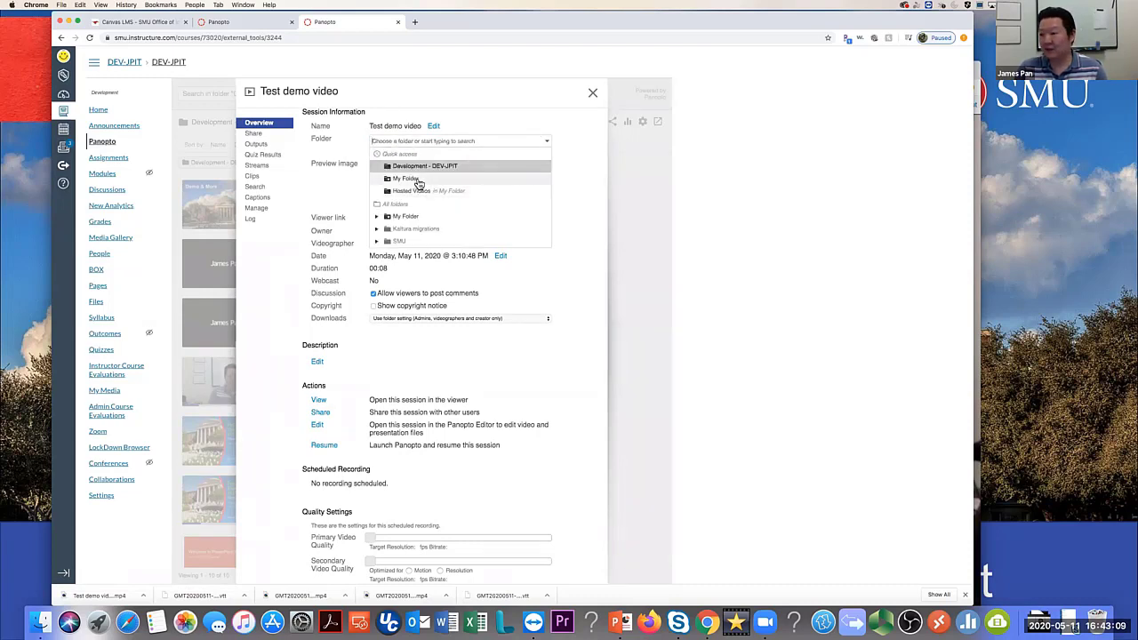
pyautogui.click(418, 182)
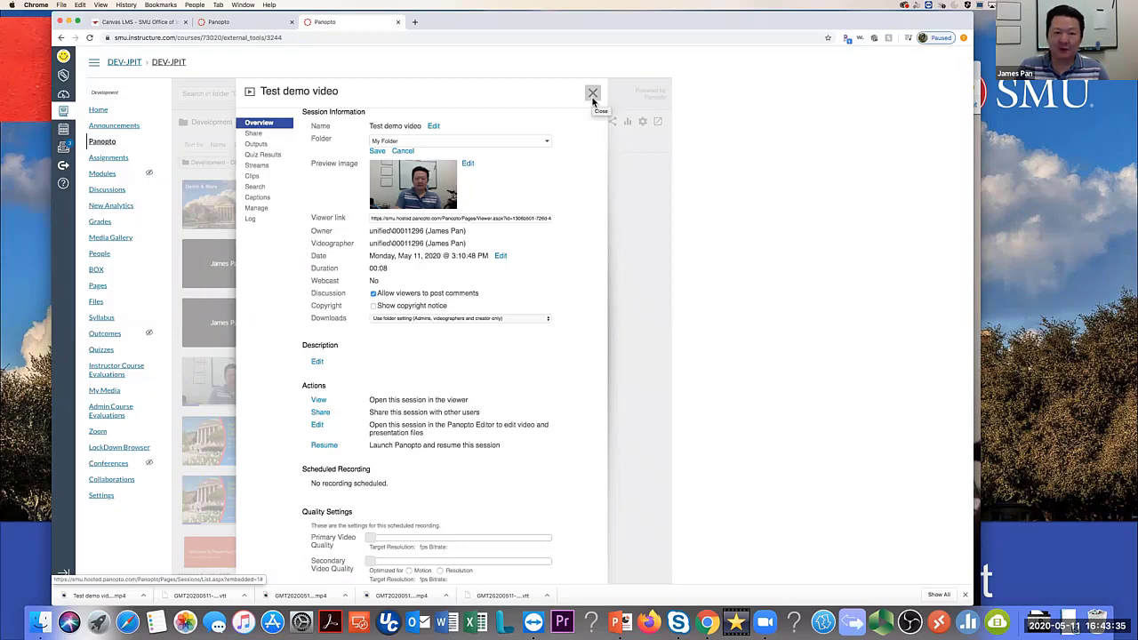
pyautogui.click(593, 93)
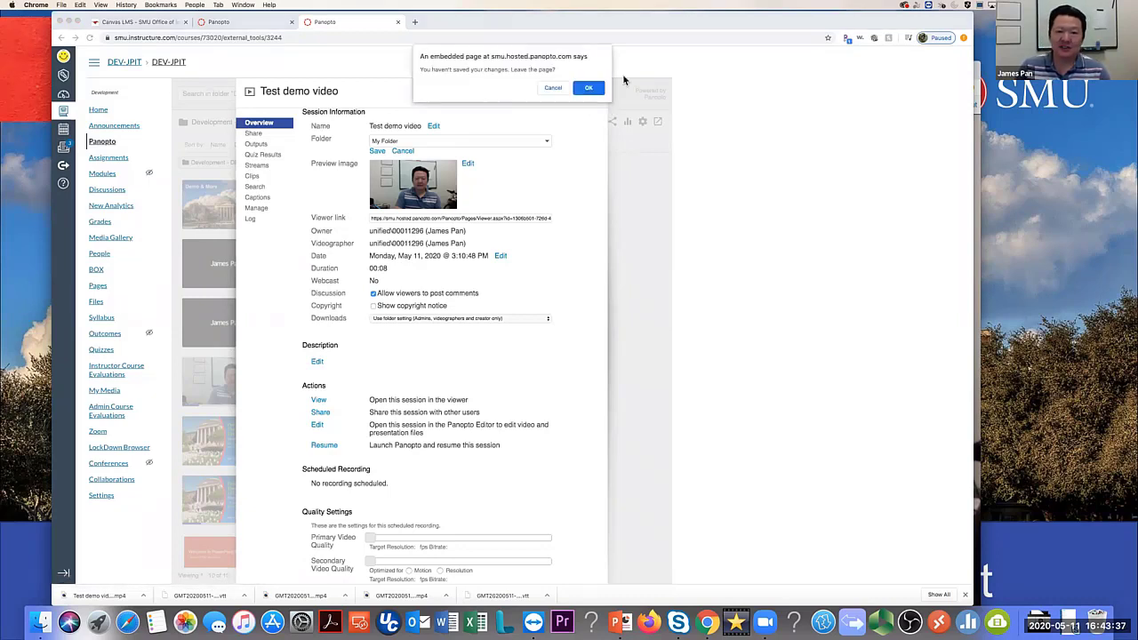
pyautogui.click(552, 89)
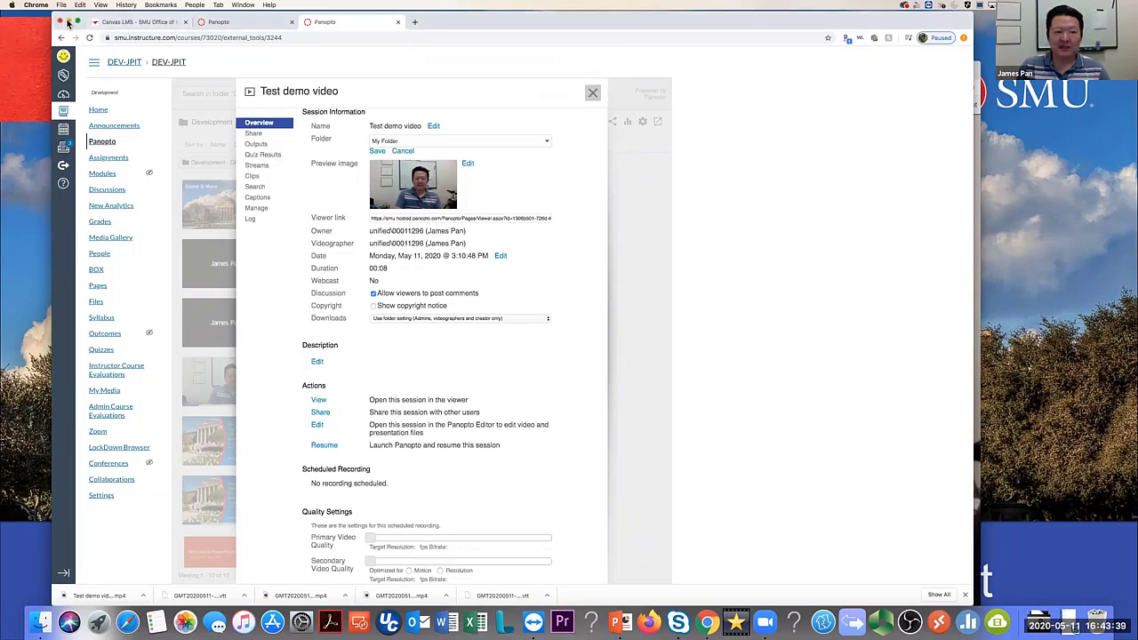
# - Minimize Chrome, hide the video viewer window, and launch the Panopto desktop recorder
pyautogui.click(68, 22)
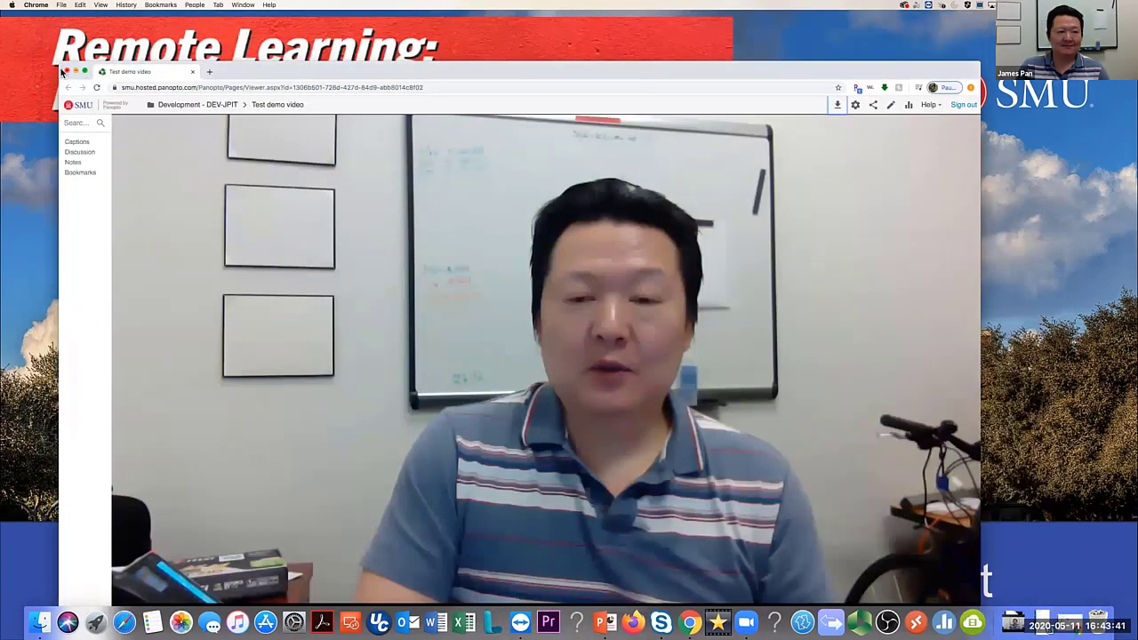
pyautogui.press('super+w')
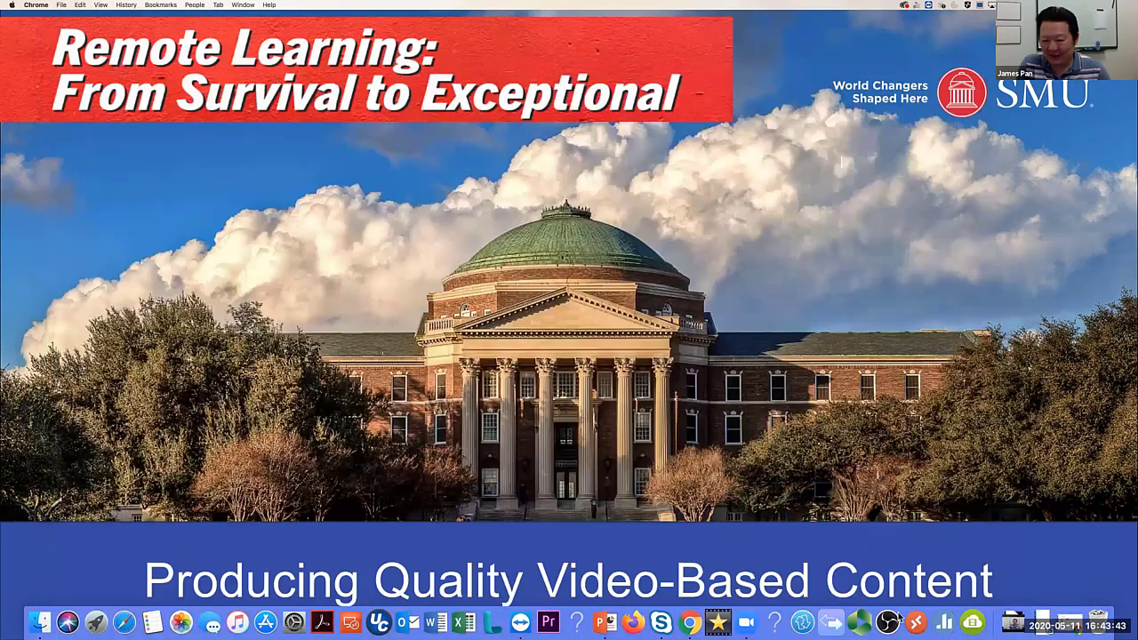
pyautogui.click(860, 623)
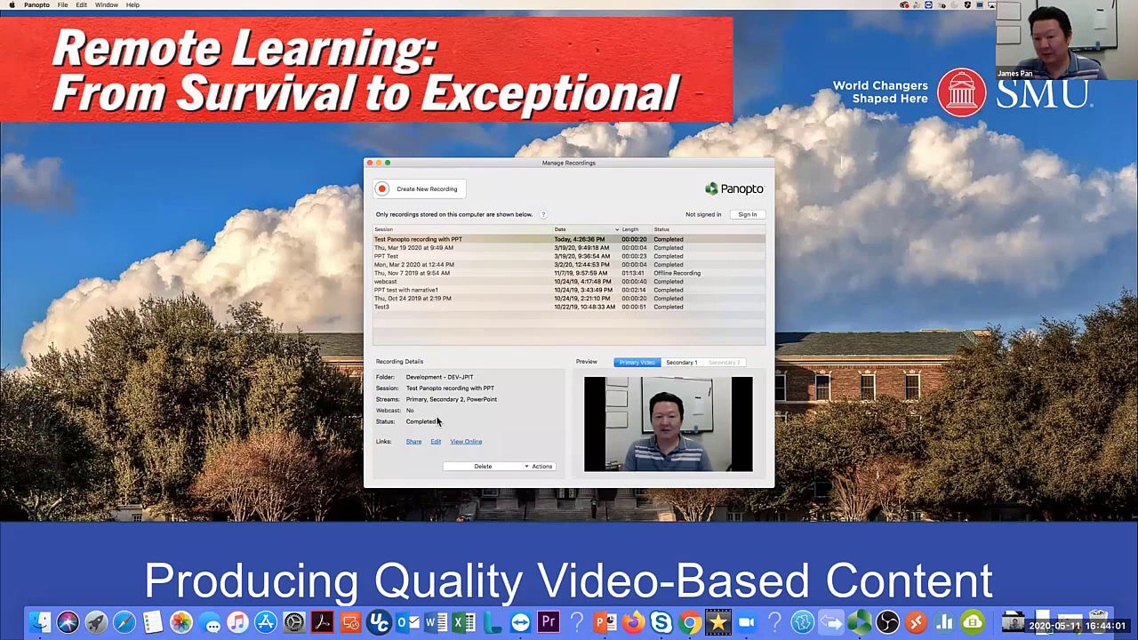
# - Record a three-second offline session and keep it in the recordings list
pyautogui.click(426, 191)
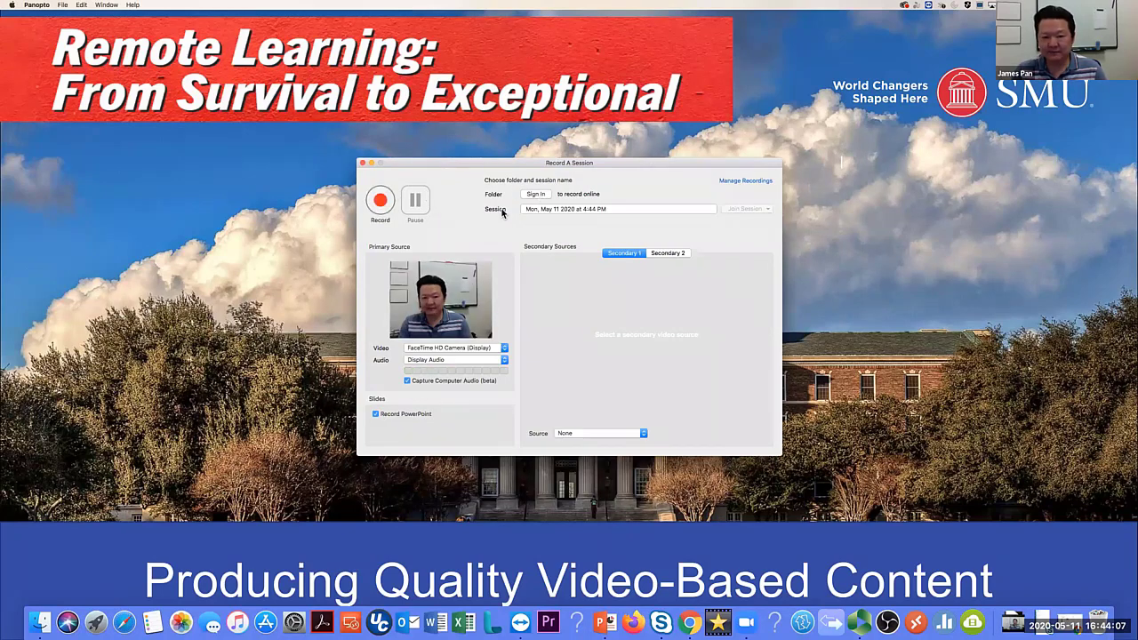
pyautogui.click(381, 202)
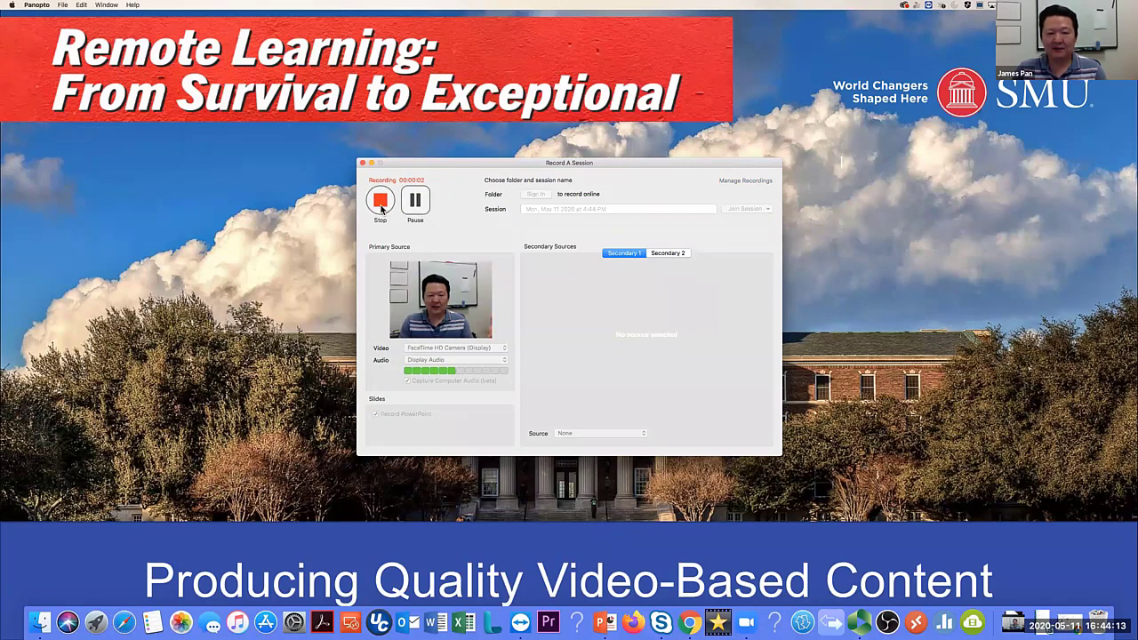
pyautogui.click(381, 209)
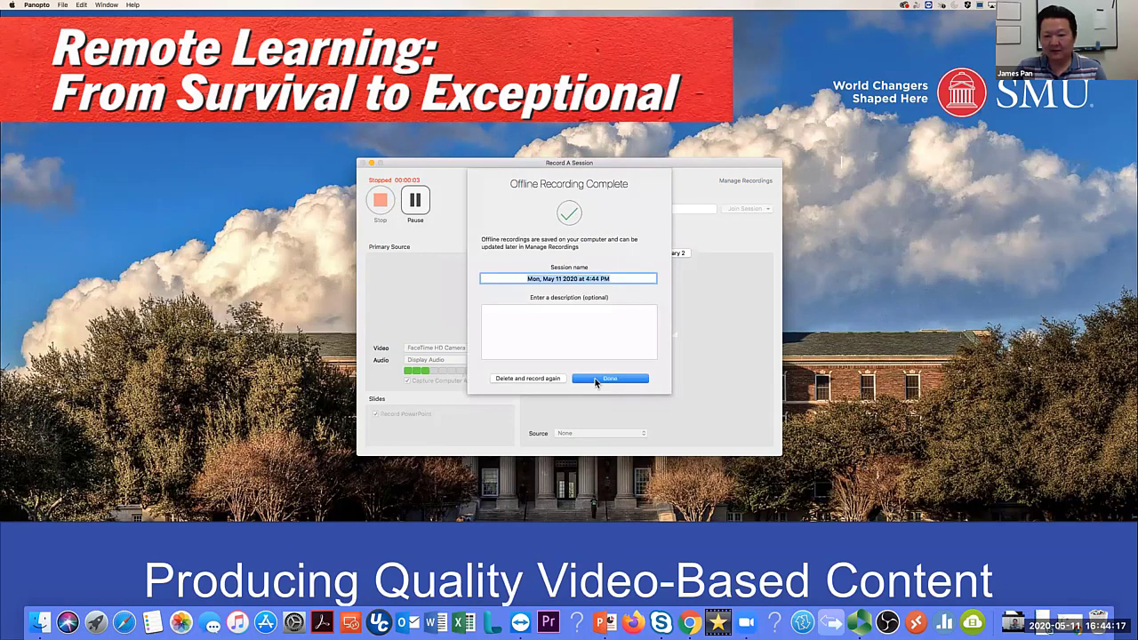
pyautogui.press('Return')
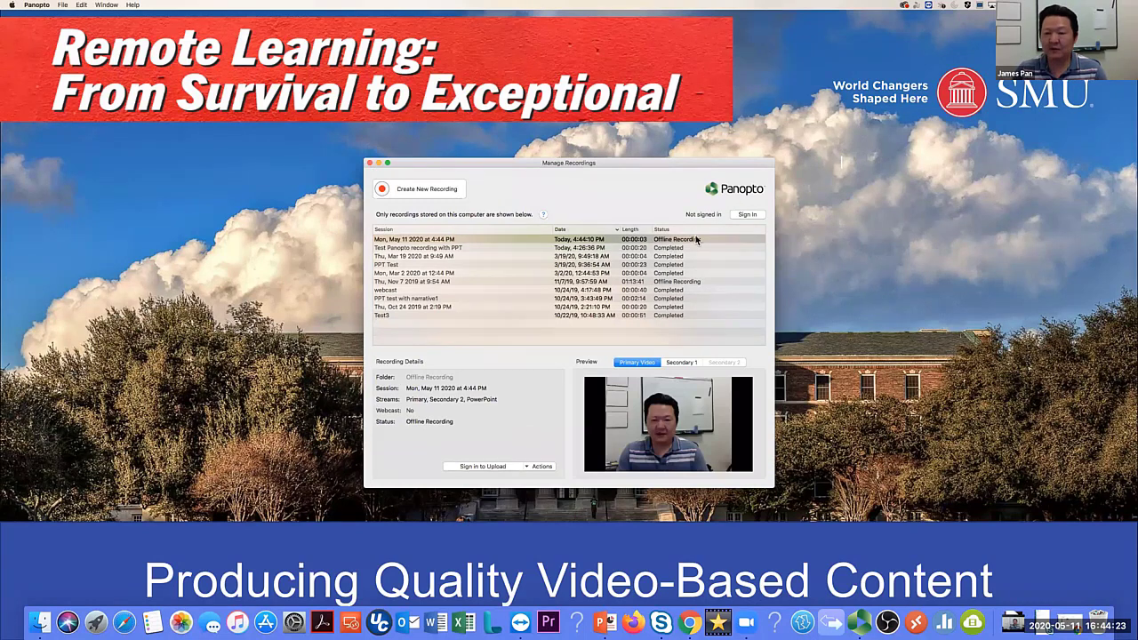
# - Sign in to smu.hosted.panopto.com with Canvas credentials and select the 4:44 PM recording for upload
pyautogui.click(748, 214)
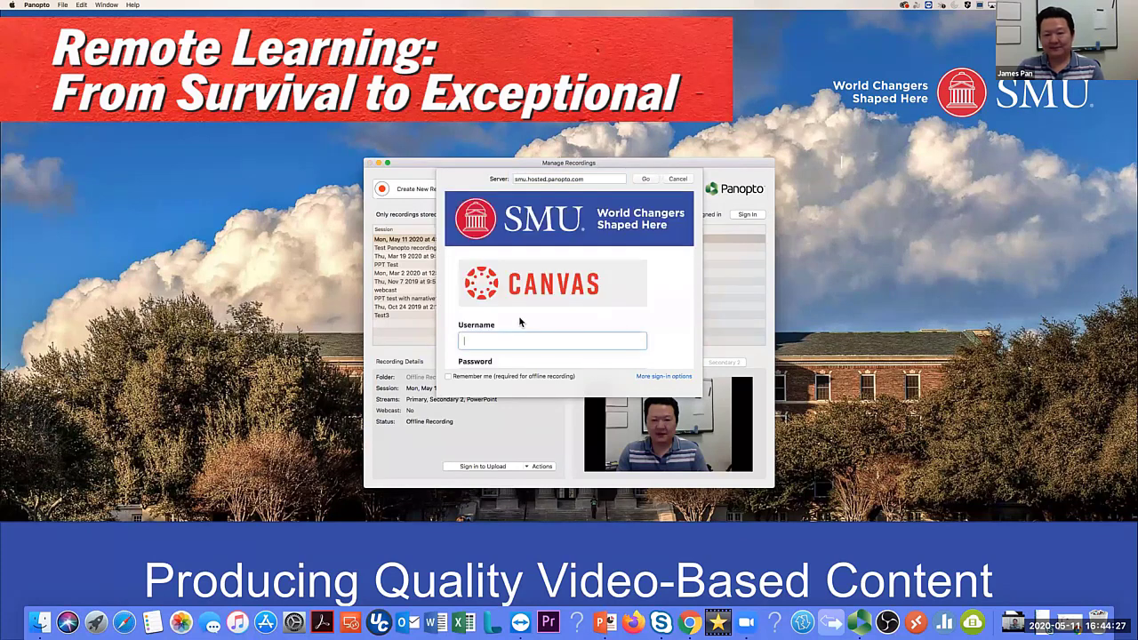
pyautogui.scroll(-2, 518, 316)
pyautogui.click(510, 294)
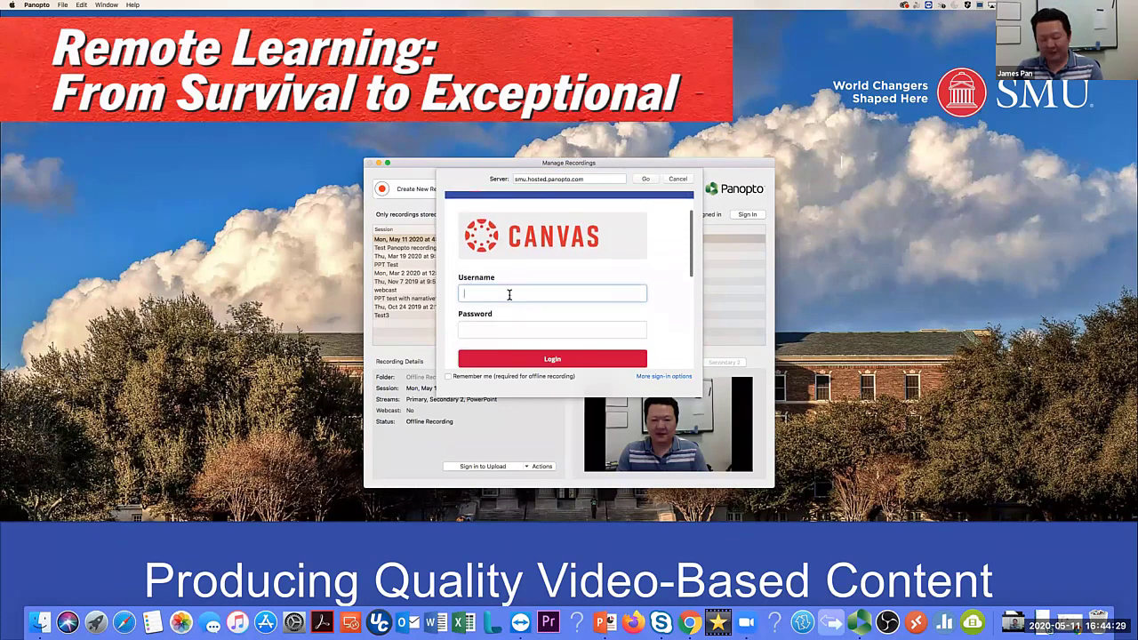
pyautogui.write('oo')
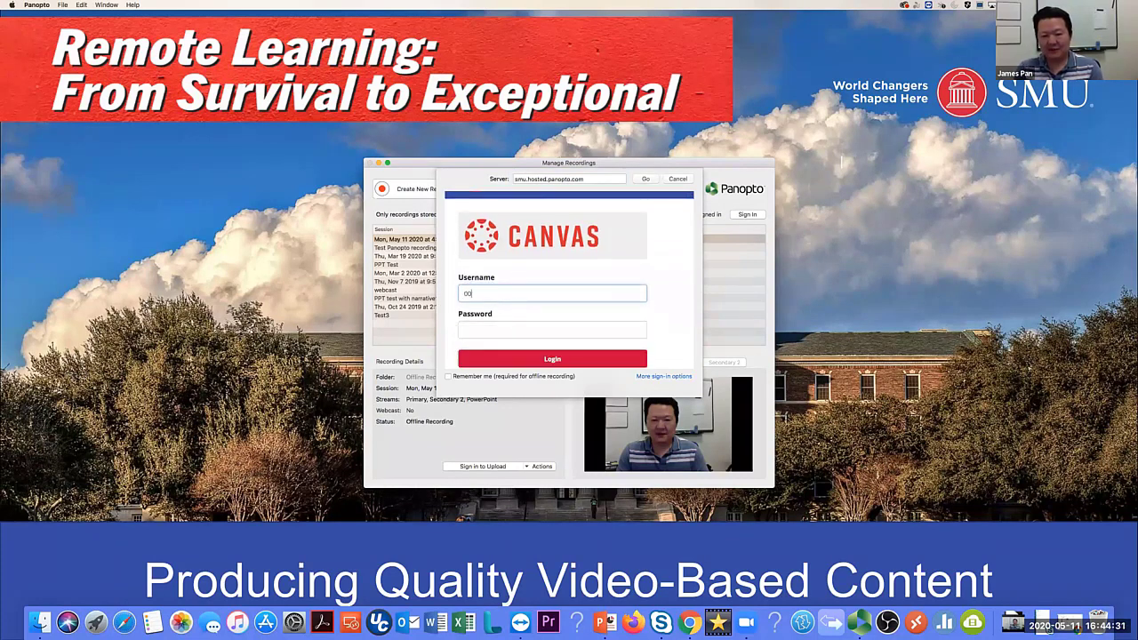
pyautogui.write('011296')
pyautogui.press('Tab')
pyautogui.write('******')
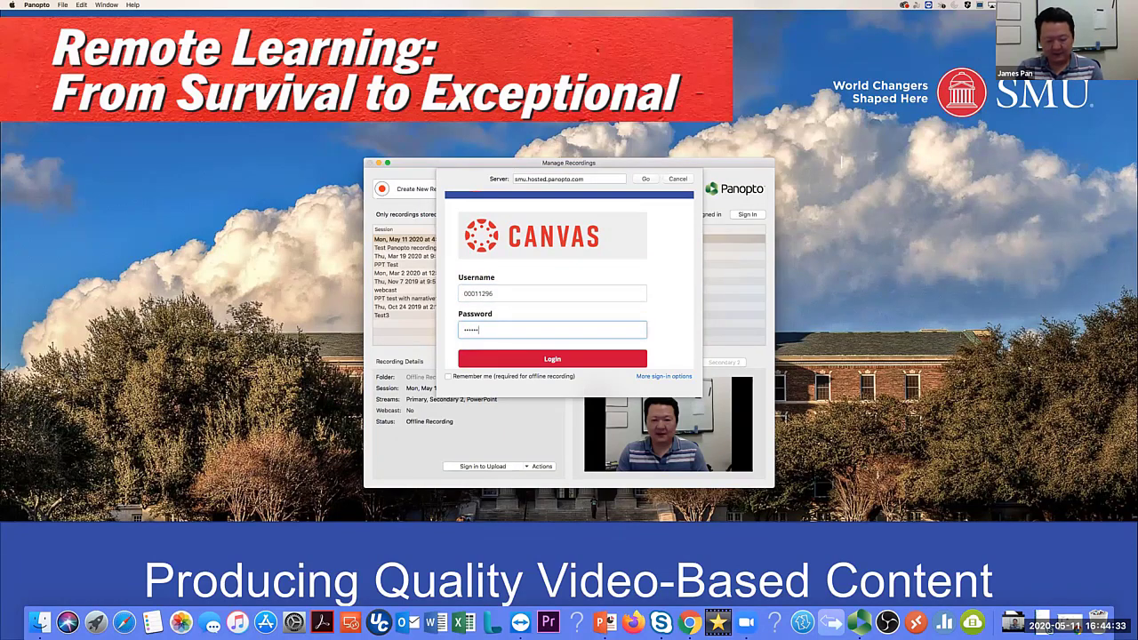
pyautogui.press('Return')
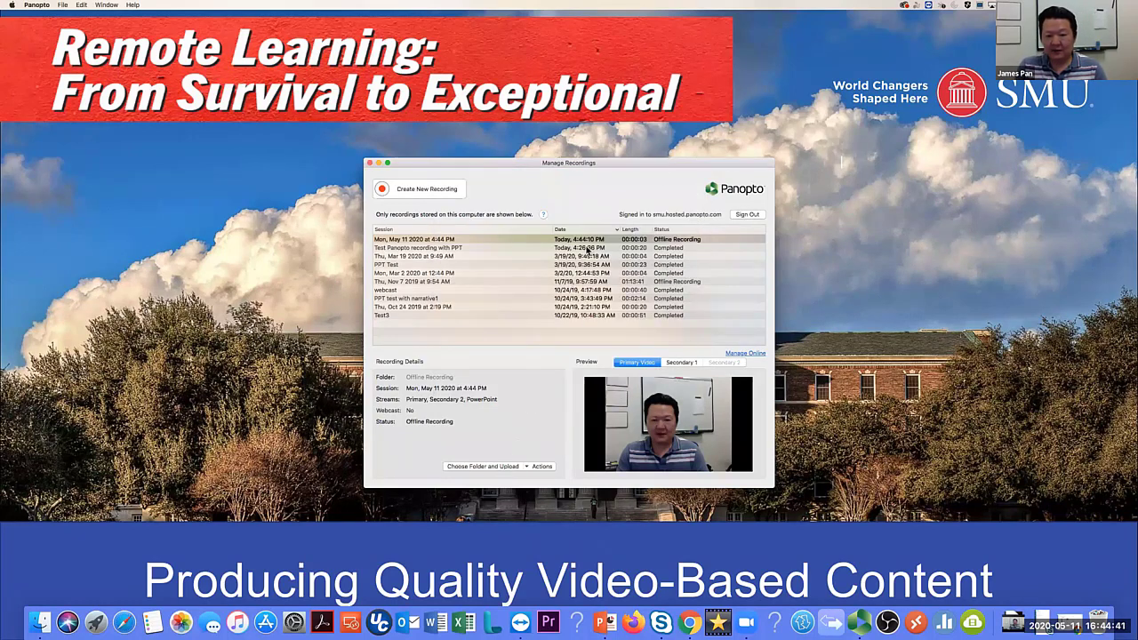
pyautogui.click(522, 236)
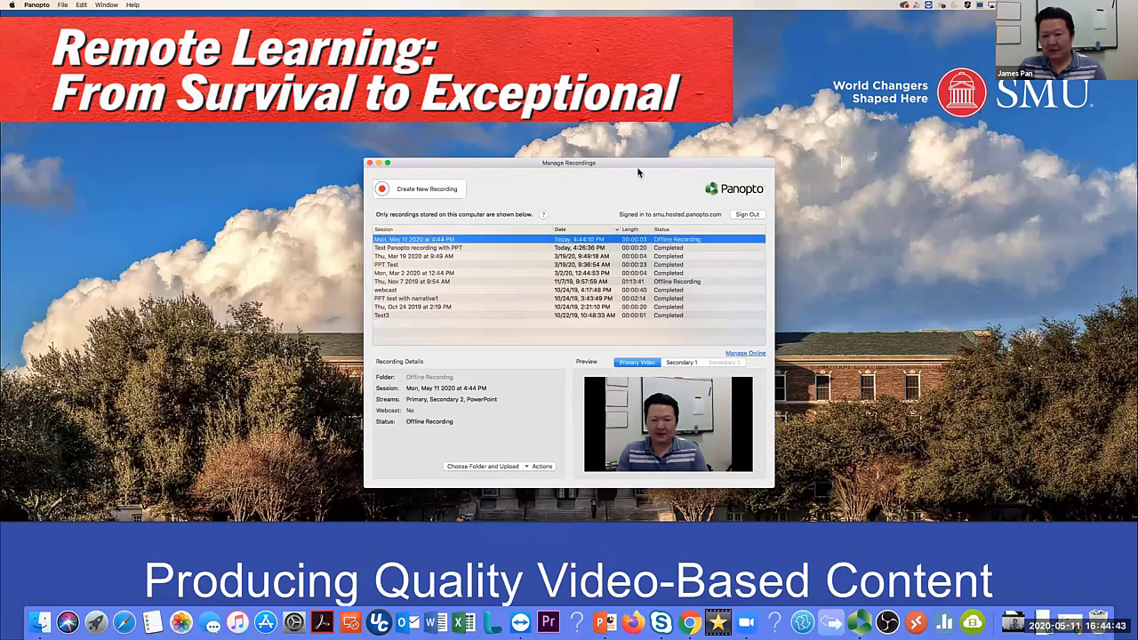
pyautogui.click(500, 465)
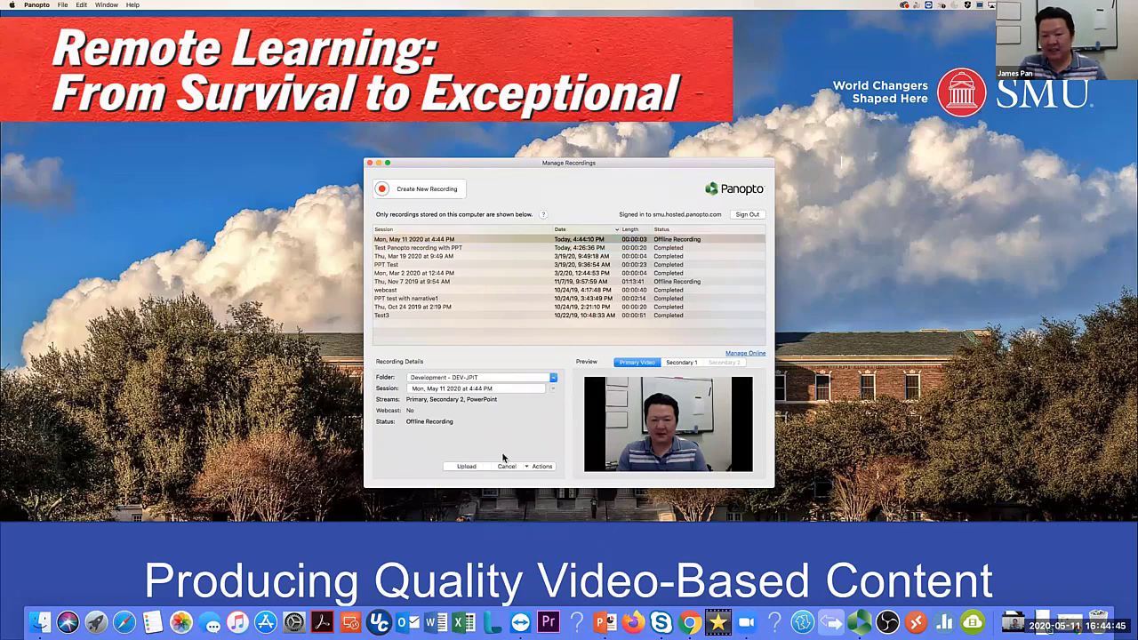
# - Set the 4:44 PM recording's destination to My Folder and upload it
pyautogui.click(553, 379)
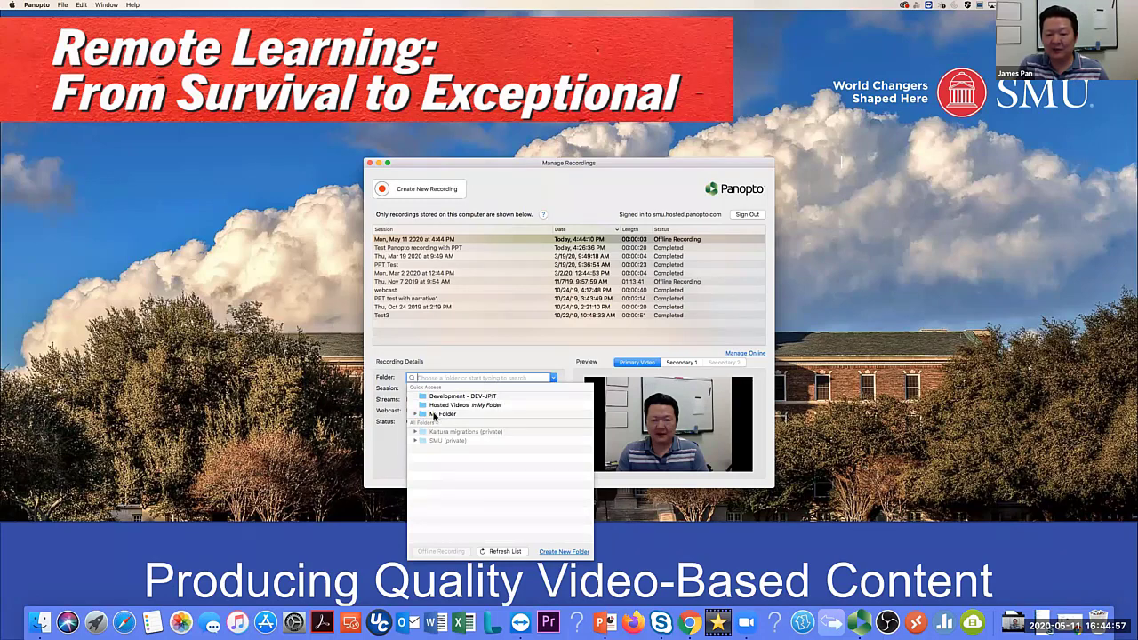
pyautogui.click(435, 415)
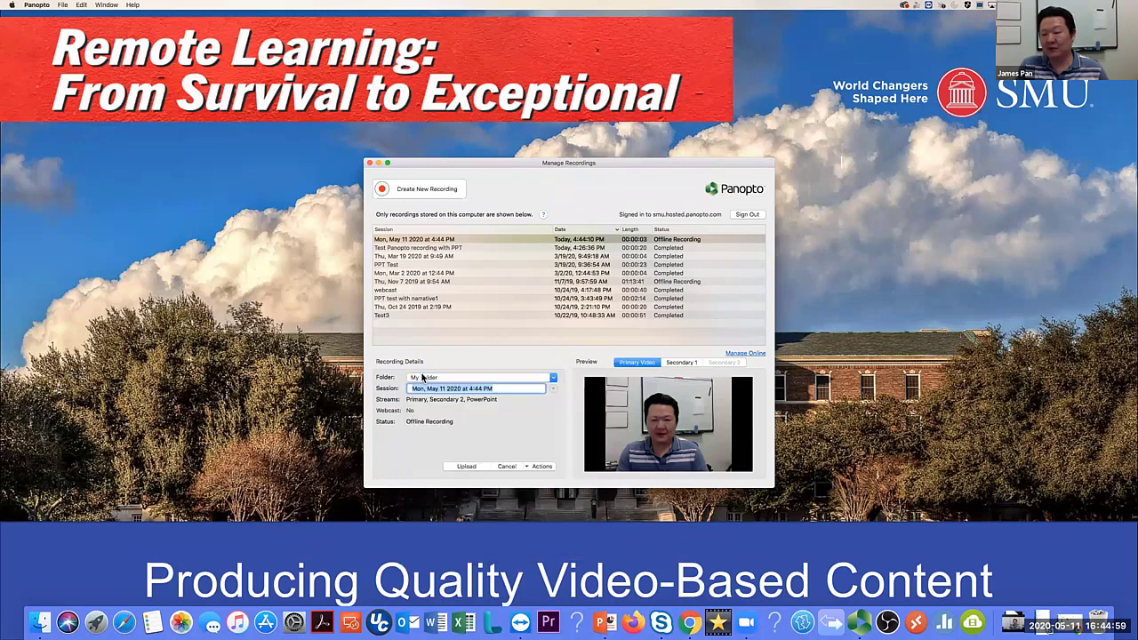
pyautogui.click(480, 466)
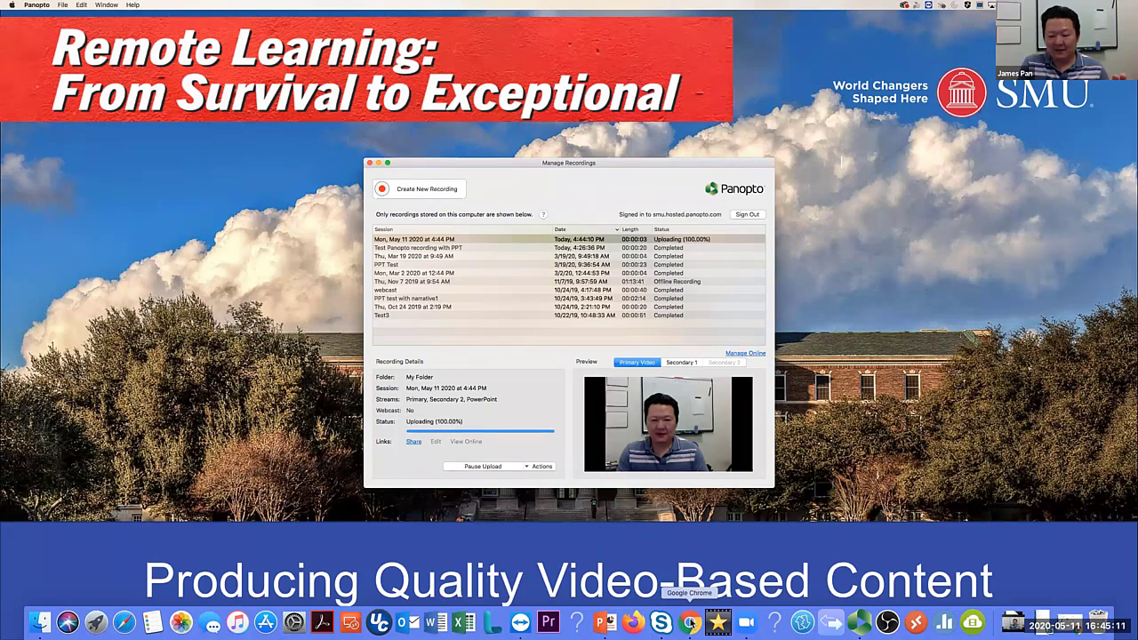
# - Back in Chrome, confirm Test demo video's folder still reads My Folder, staying on the page
pyautogui.press('super+Tab')
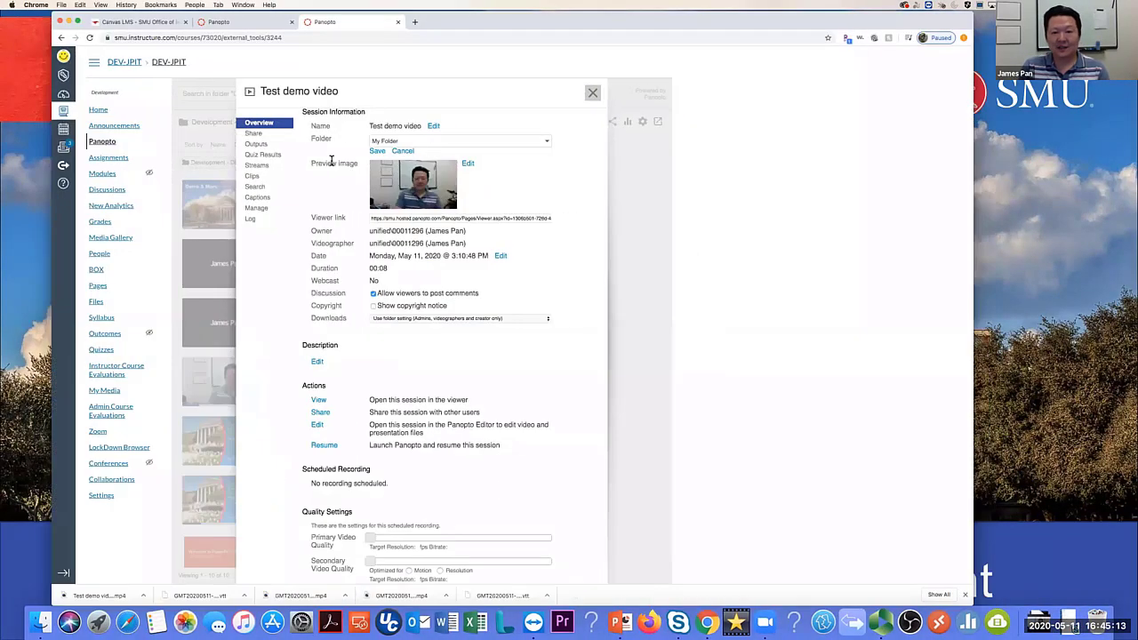
pyautogui.click(548, 141)
pyautogui.click(577, 139)
pyautogui.click(594, 92)
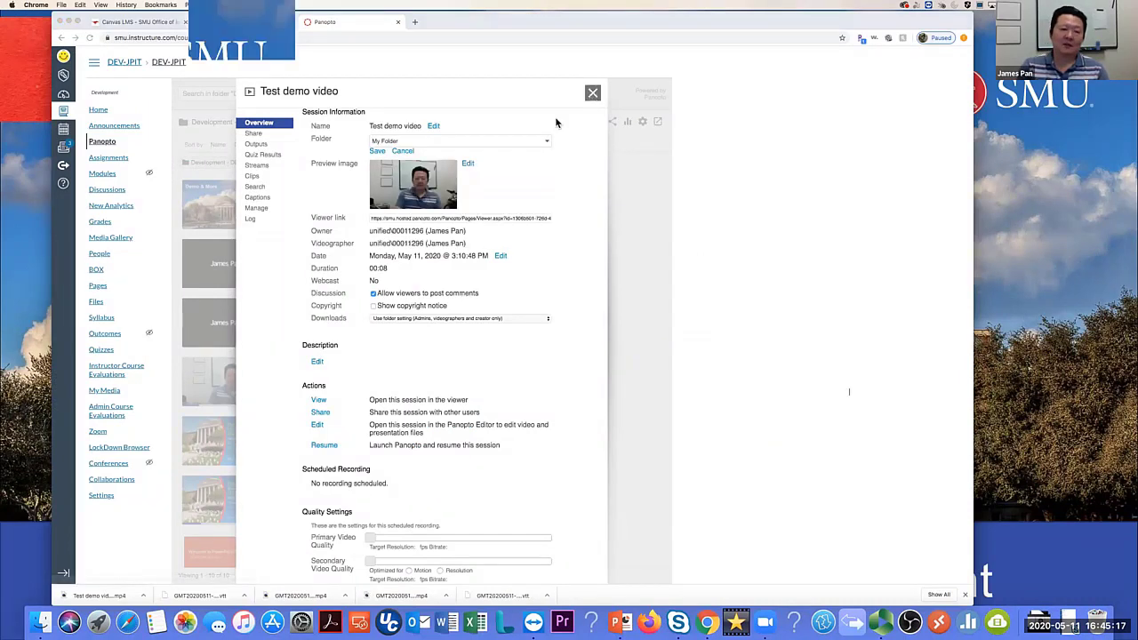
pyautogui.click(553, 85)
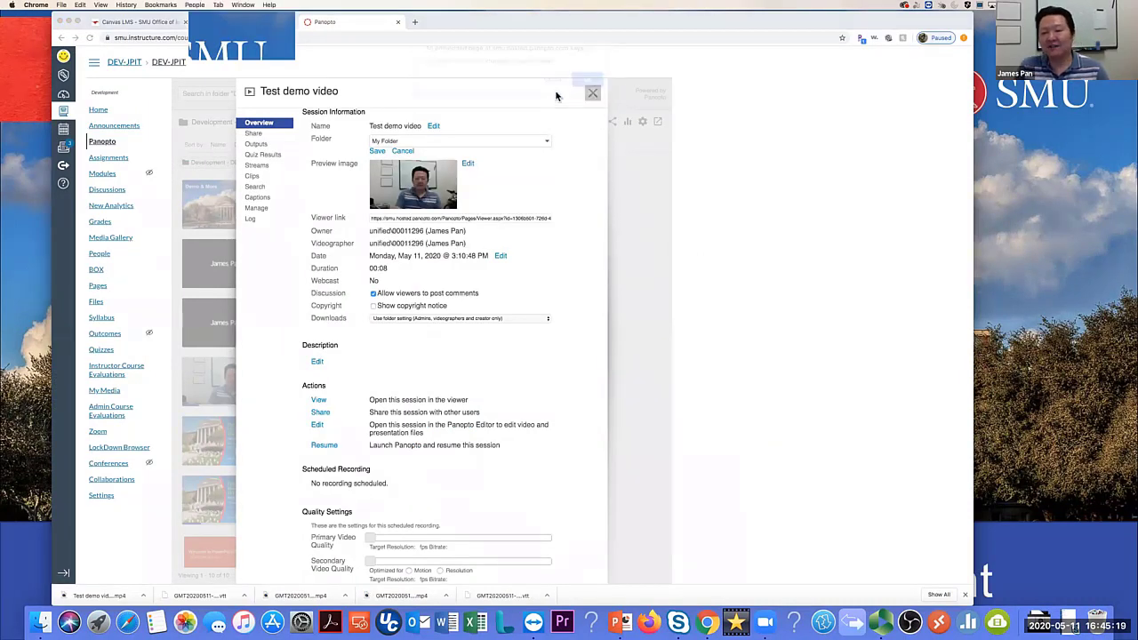